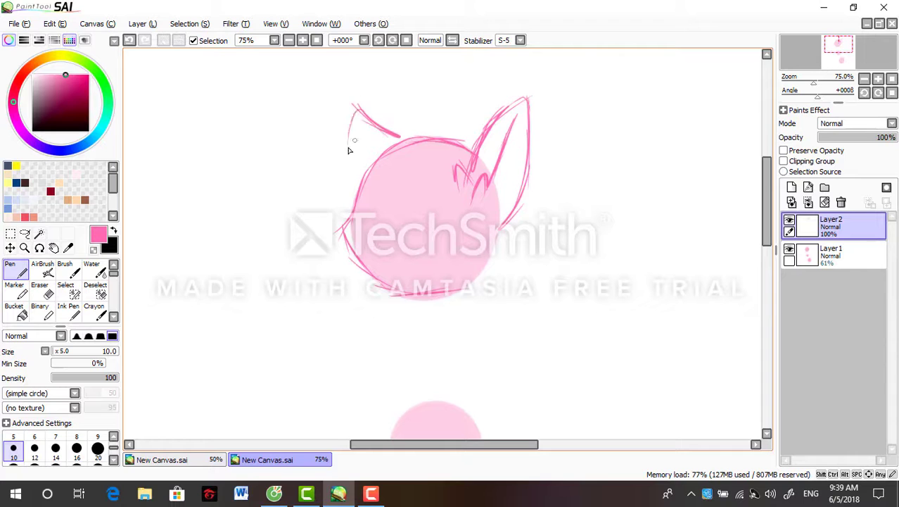
Sketch the neck, chest fluff, back and front leg line around the lower guide circles, erasing part of the leg line
{"action": "left_click_drag", "start_coordinate": [767, 193], "coordinate": [767, 217]}
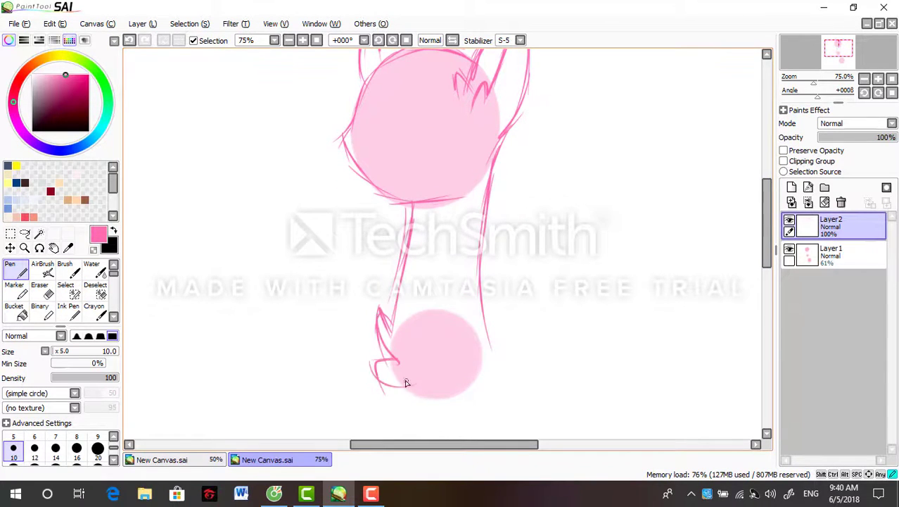
{"action": "scroll", "coordinate": [437, 136], "scroll_direction": "down", "scroll_amount": 2}
{"action": "scroll", "coordinate": [396, 290], "scroll_direction": "up", "scroll_amount": 1}
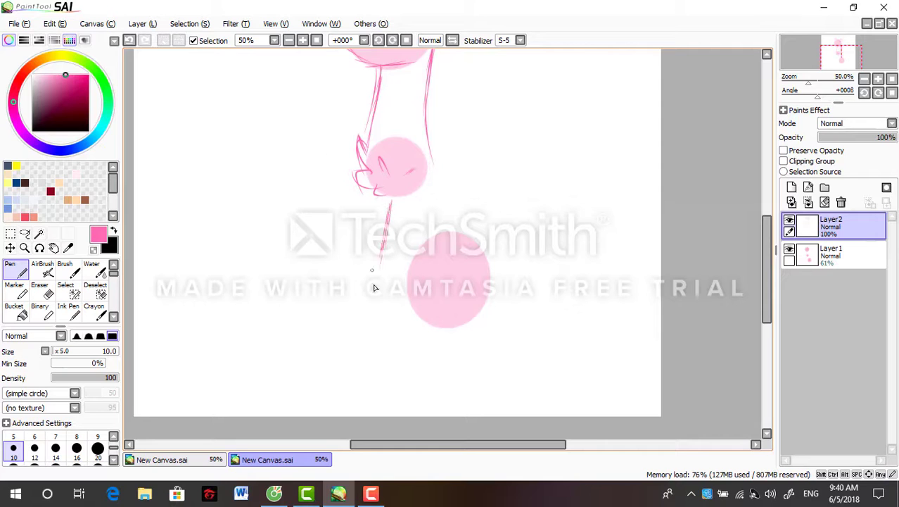
{"action": "key", "text": "e"}
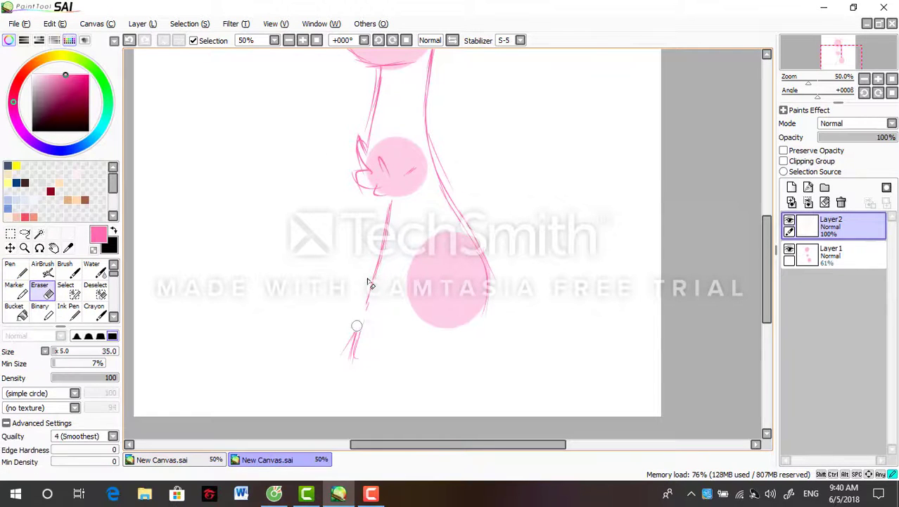
{"action": "left_click_drag", "start_coordinate": [369, 283], "coordinate": [367, 309]}
Set the stabilizer to 15 and sketch the haunch and folded hind leg around the lowest guide circle with the Pen
{"action": "left_click", "coordinate": [520, 40]}
{"action": "left_click", "coordinate": [506, 201]}
{"action": "key", "text": "n"}
{"action": "left_click_drag", "start_coordinate": [461, 253], "coordinate": [420, 248]}
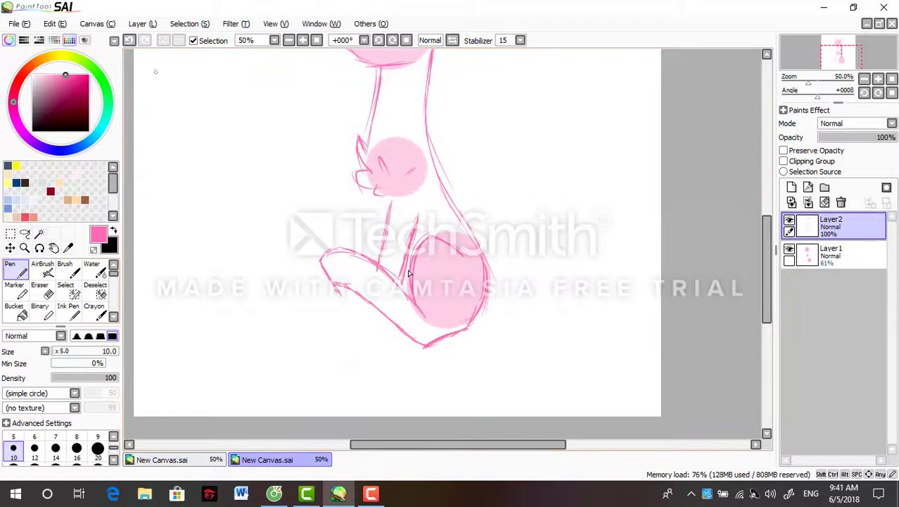
Undo the last stroke and sketch the two front legs passing behind the folded hind leg, erasing and redrawing the hoof lines
{"action": "key", "text": "ctrl+z"}
{"action": "left_click", "coordinate": [21, 271]}
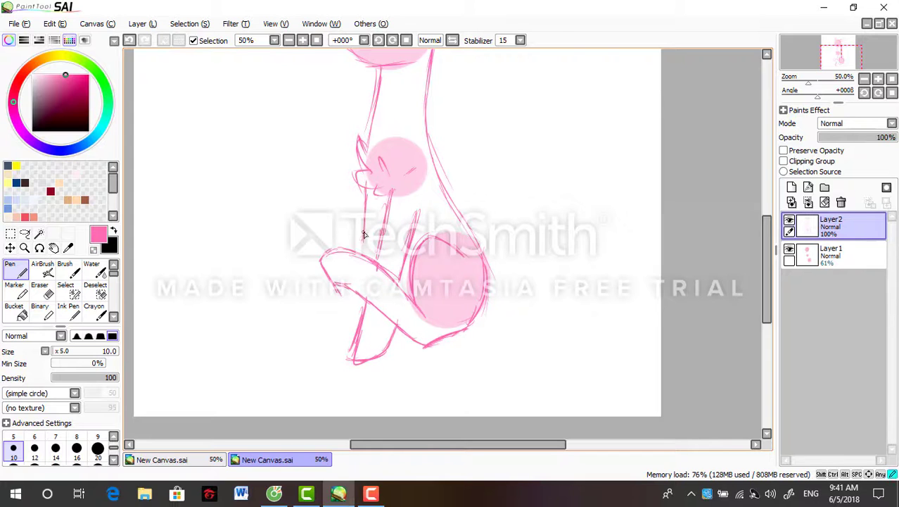
{"action": "scroll", "coordinate": [344, 327], "scroll_direction": "down", "scroll_amount": 2}
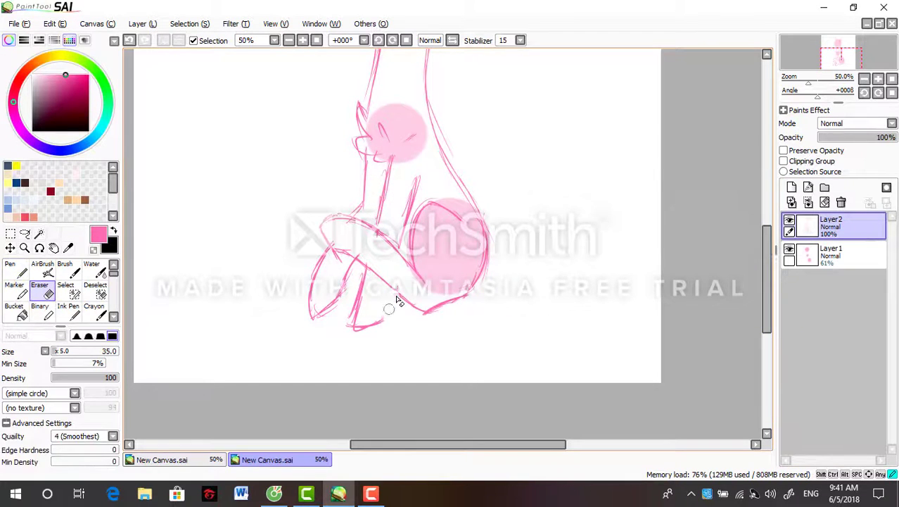
{"action": "left_click_drag", "start_coordinate": [363, 276], "coordinate": [348, 321]}
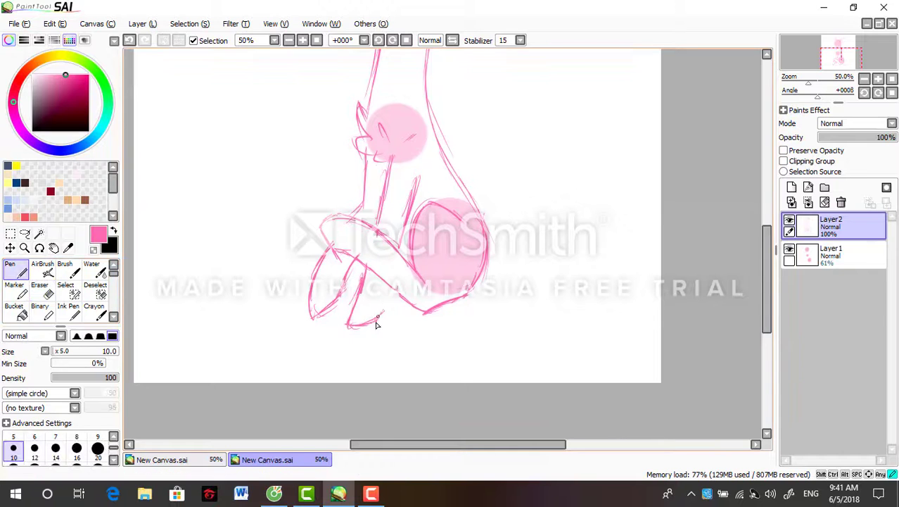
{"action": "scroll", "coordinate": [355, 304], "scroll_direction": "down", "scroll_amount": 1}
{"action": "scroll", "coordinate": [493, 268], "scroll_direction": "up", "scroll_amount": 1}
Select the haunch area of the sketch with the size 500 selection brush and adjust it with Transform
{"action": "left_click", "coordinate": [65, 289]}
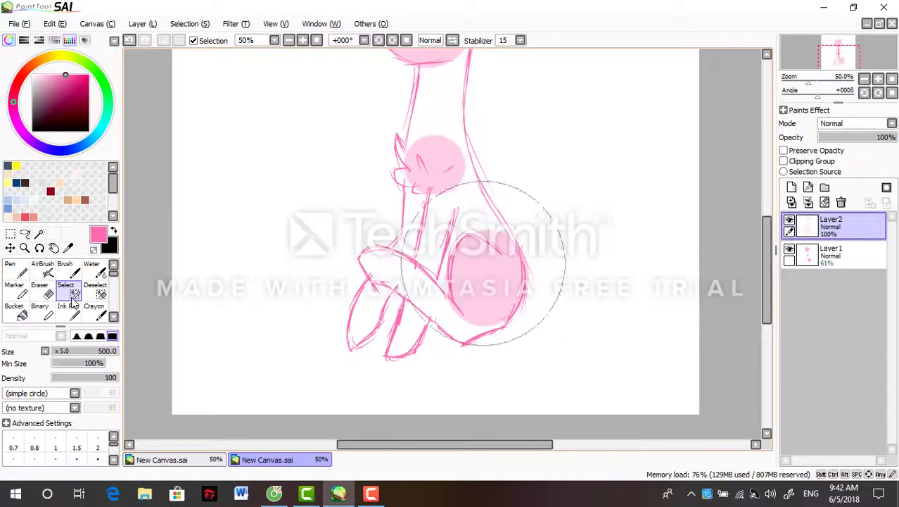
{"action": "left_click_drag", "start_coordinate": [486, 274], "coordinate": [448, 295]}
{"action": "key", "text": "ctrl+t"}
{"action": "key", "text": "Return"}
{"action": "scroll", "coordinate": [560, 201], "scroll_direction": "down", "scroll_amount": 1}
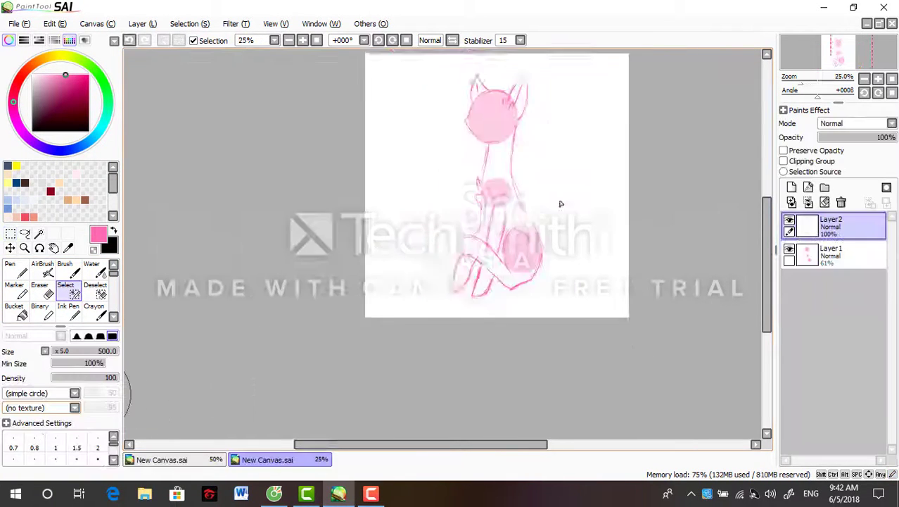
{"action": "scroll", "coordinate": [478, 361], "scroll_direction": "up", "scroll_amount": 2}
Select the head and ears and move them slightly down on the neck with Transform
{"action": "left_click", "coordinate": [20, 276]}
{"action": "left_click_drag", "start_coordinate": [767, 267], "coordinate": [767, 198]}
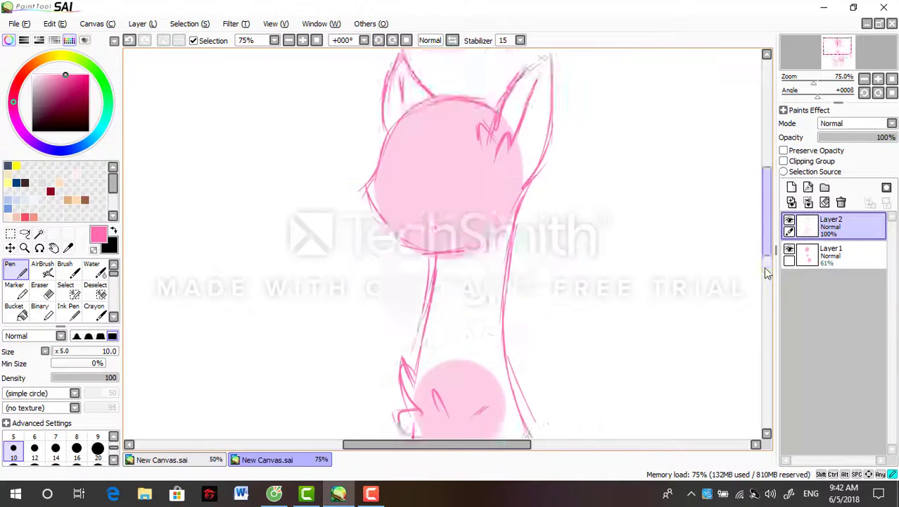
{"action": "scroll", "coordinate": [422, 211], "scroll_direction": "down", "scroll_amount": 1}
{"action": "left_click", "coordinate": [66, 288]}
{"action": "left_click_drag", "start_coordinate": [363, 148], "coordinate": [385, 139]}
{"action": "key", "text": "ctrl+t"}
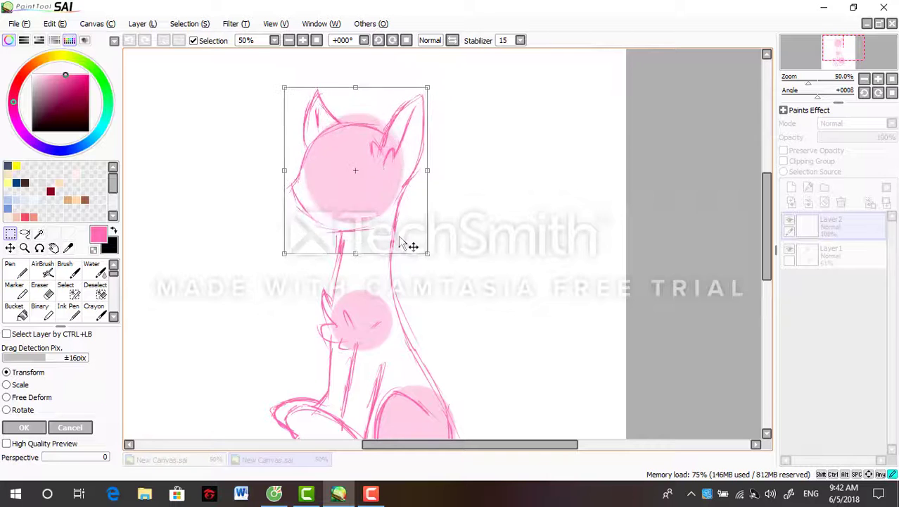
{"action": "scroll", "coordinate": [446, 221], "scroll_direction": "down", "scroll_amount": 1}
{"action": "key", "text": "Return"}
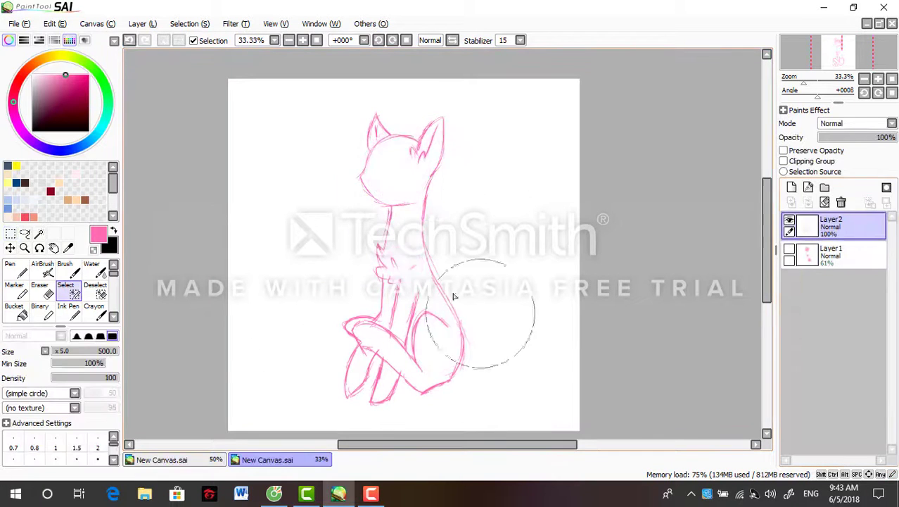
Rotate the canvas to -45° and sketch the near eye with a thick upper lid, lashes and oval iris
{"action": "scroll", "coordinate": [411, 246], "scroll_direction": "up", "scroll_amount": 5}
{"action": "key", "text": "Delete"}
{"action": "key", "text": "Delete"}
{"action": "key", "text": "Delete"}
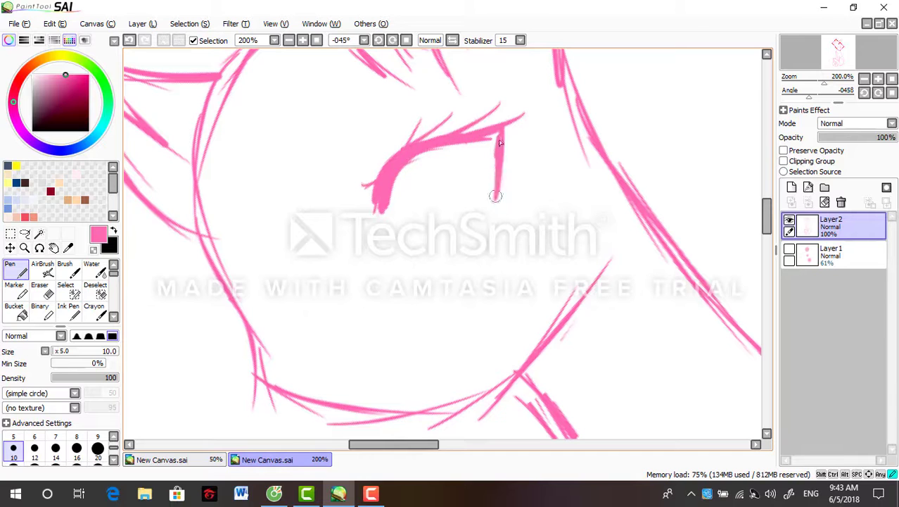
Select the finished eye, copy and paste it, and place the transformed copy on the other side of the face
{"action": "key", "text": "s"}
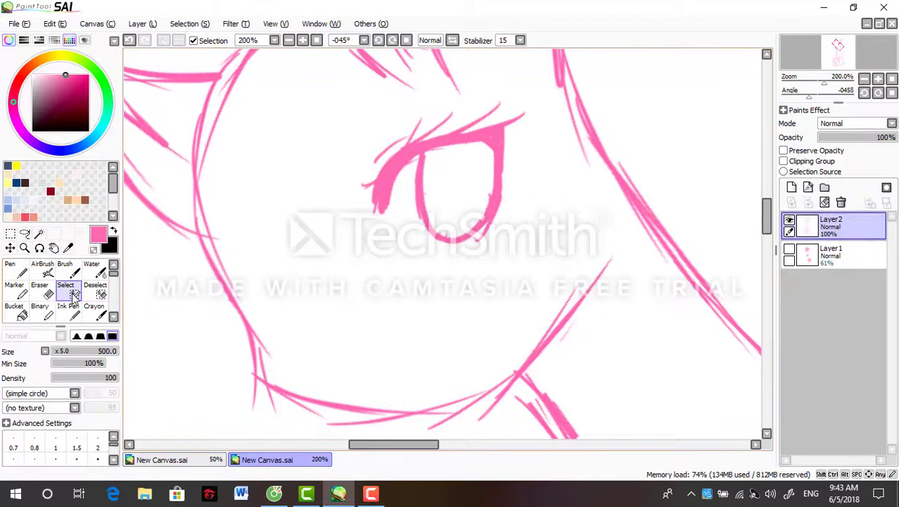
{"action": "left_click_drag", "start_coordinate": [418, 187], "coordinate": [486, 147]}
{"action": "key", "text": "ctrl+c"}
{"action": "key", "text": "ctrl+v"}
{"action": "key", "text": "ctrl+t"}
{"action": "left_click_drag", "start_coordinate": [464, 179], "coordinate": [288, 295]}
{"action": "left_click", "coordinate": [24, 427]}
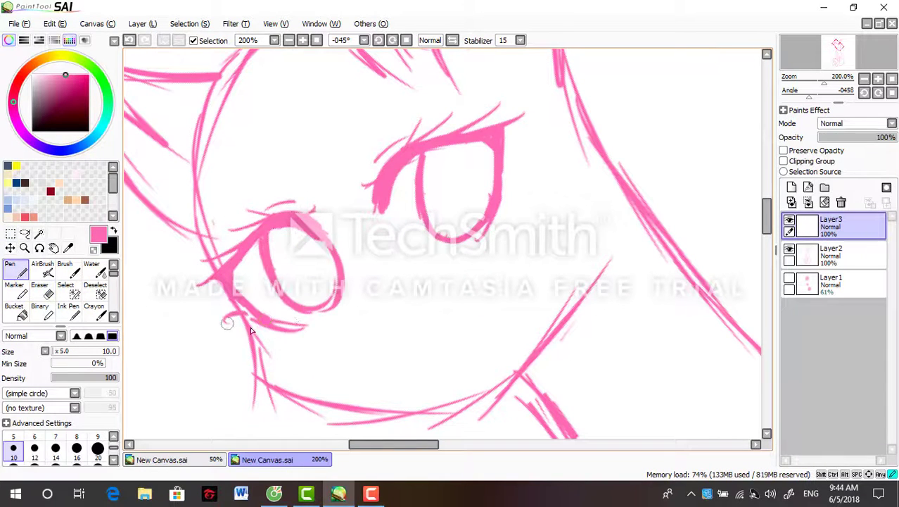
Add lash strokes to the copied eye and merge its layer down into Layer2
{"action": "scroll", "coordinate": [251, 330], "scroll_direction": "down", "scroll_amount": 3}
{"action": "scroll", "coordinate": [352, 281], "scroll_direction": "up", "scroll_amount": 3}
{"action": "key", "text": "ctrl+e"}
Sketch the small nose and smiling mouth with a size 7 pen, and set the canvas upright again
{"action": "scroll", "coordinate": [425, 253], "scroll_direction": "down", "scroll_amount": 1}
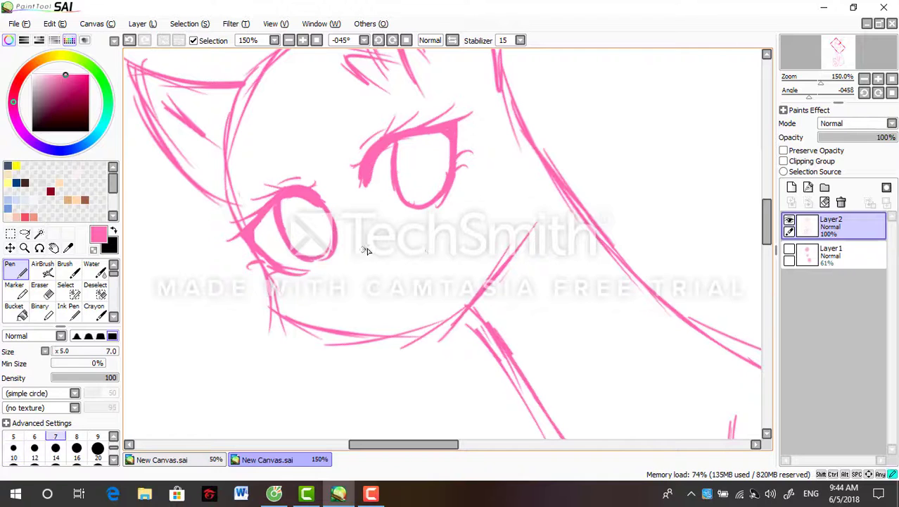
{"action": "scroll", "coordinate": [418, 268], "scroll_direction": "up", "scroll_amount": 2}
{"action": "scroll", "coordinate": [422, 282], "scroll_direction": "down", "scroll_amount": 5}
{"action": "left_click", "coordinate": [392, 40]}
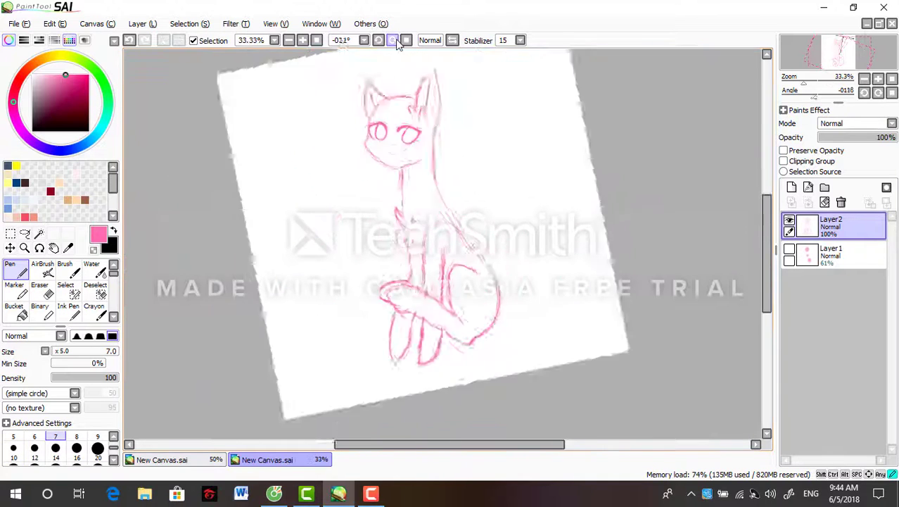
{"action": "scroll", "coordinate": [422, 282], "scroll_direction": "up", "scroll_amount": 4}
Create a new layer above Layer2 and sketch the bangs and top hair in darker pink, consulting the reference illustration
{"action": "left_click", "coordinate": [162, 459]}
{"action": "left_click", "coordinate": [302, 461]}
{"action": "left_click", "coordinate": [791, 186]}
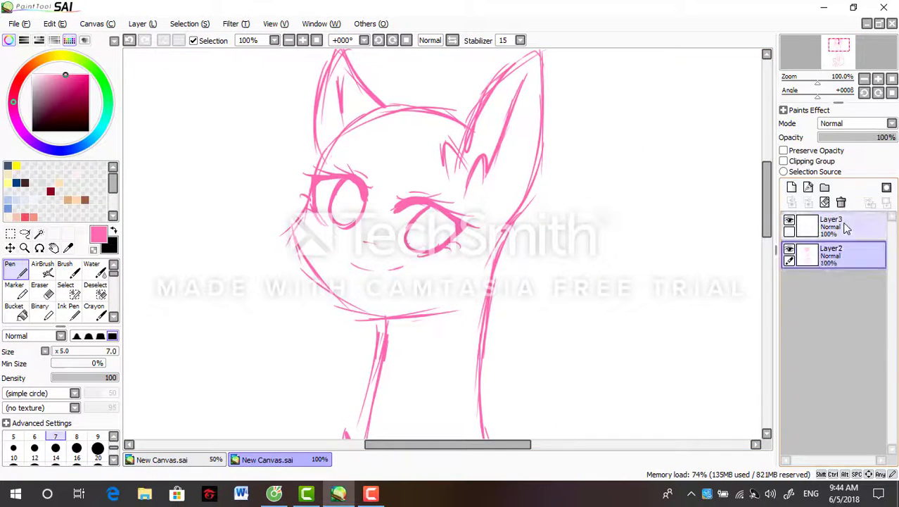
{"action": "mouse_move", "coordinate": [422, 118]}
{"action": "left_mouse_down"}
{"action": "mouse_move", "coordinate": [417, 297]}
{"action": "mouse_move", "coordinate": [430, 315]}
{"action": "mouse_move", "coordinate": [459, 296]}
{"action": "mouse_move", "coordinate": [394, 356]}
{"action": "left_mouse_up"}
{"action": "left_click", "coordinate": [162, 460]}
{"action": "left_click", "coordinate": [302, 461]}
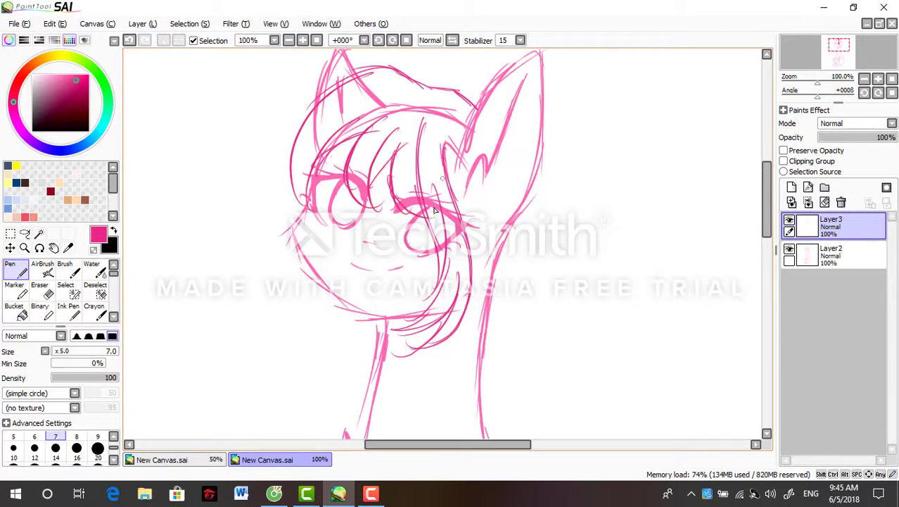
Sketch the hair lock beside the far cheek, then select it and scale it down slightly with Transform
{"action": "left_click_drag", "start_coordinate": [300, 276], "coordinate": [387, 199]}
{"action": "left_click", "coordinate": [66, 288]}
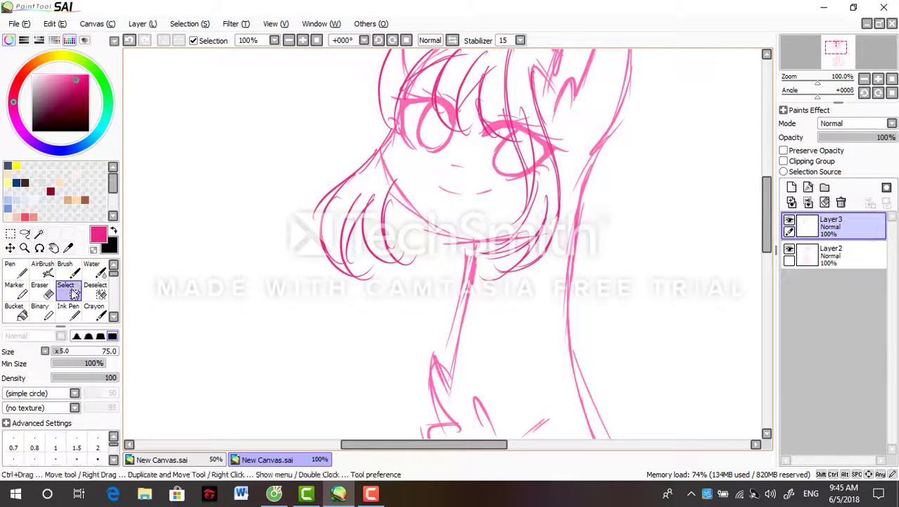
{"action": "mouse_move", "coordinate": [366, 141]}
{"action": "left_mouse_down"}
{"action": "mouse_move", "coordinate": [377, 239]}
{"action": "mouse_move", "coordinate": [380, 228]}
{"action": "left_mouse_up"}
{"action": "key", "text": "ctrl+t"}
{"action": "left_click", "coordinate": [23, 427]}
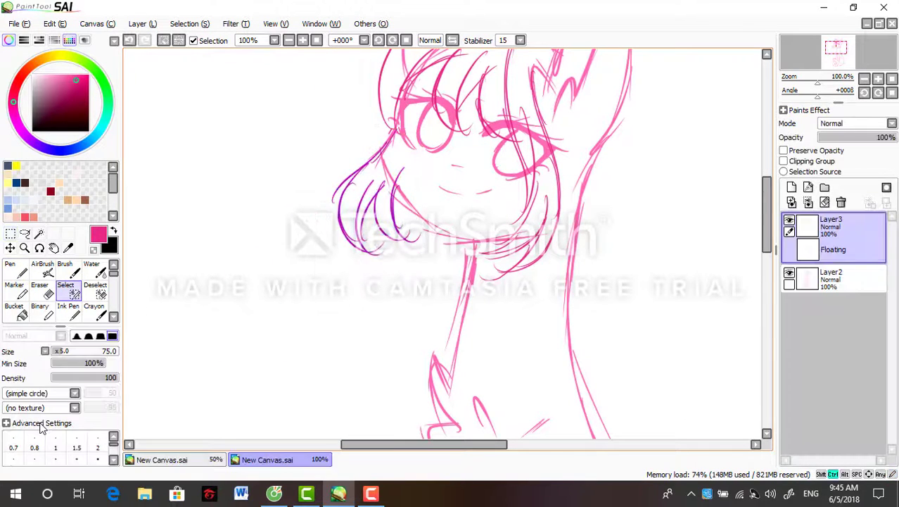
{"action": "left_click", "coordinate": [40, 288]}
Consult the reference illustration and sketch the curled hair locks below the chin and along the front of the neck
{"action": "scroll", "coordinate": [401, 165], "scroll_direction": "down", "scroll_amount": 4}
{"action": "left_click", "coordinate": [208, 461]}
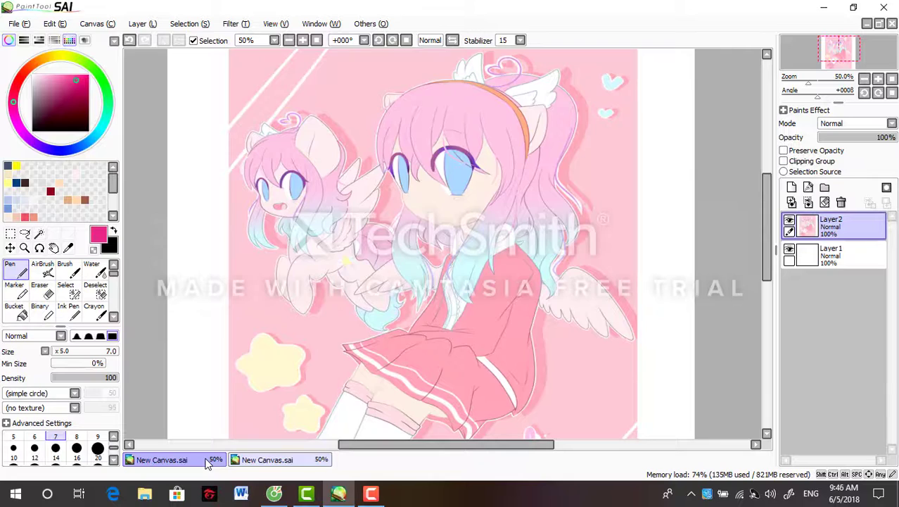
{"action": "left_click", "coordinate": [267, 460]}
{"action": "scroll", "coordinate": [352, 162], "scroll_direction": "down", "scroll_amount": 5}
{"action": "scroll", "coordinate": [396, 162], "scroll_direction": "up", "scroll_amount": 4}
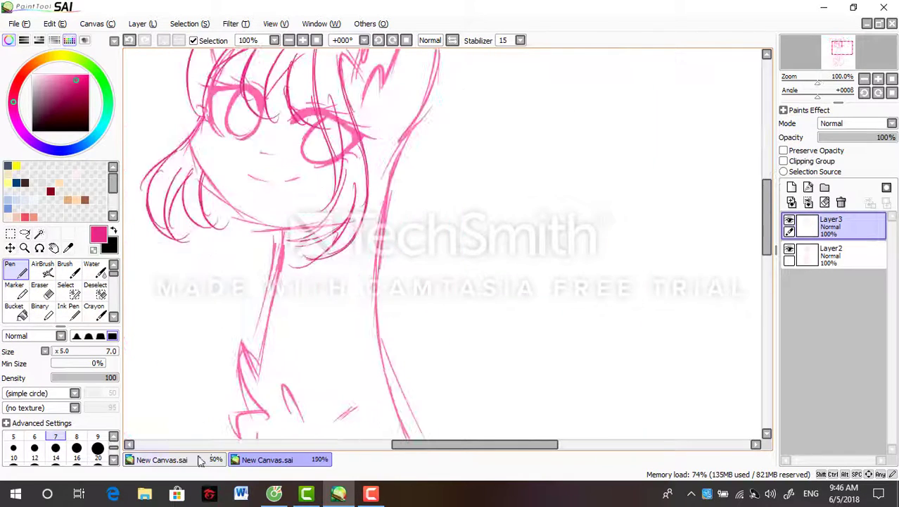
{"action": "left_click_drag", "start_coordinate": [767, 212], "coordinate": [769, 199]}
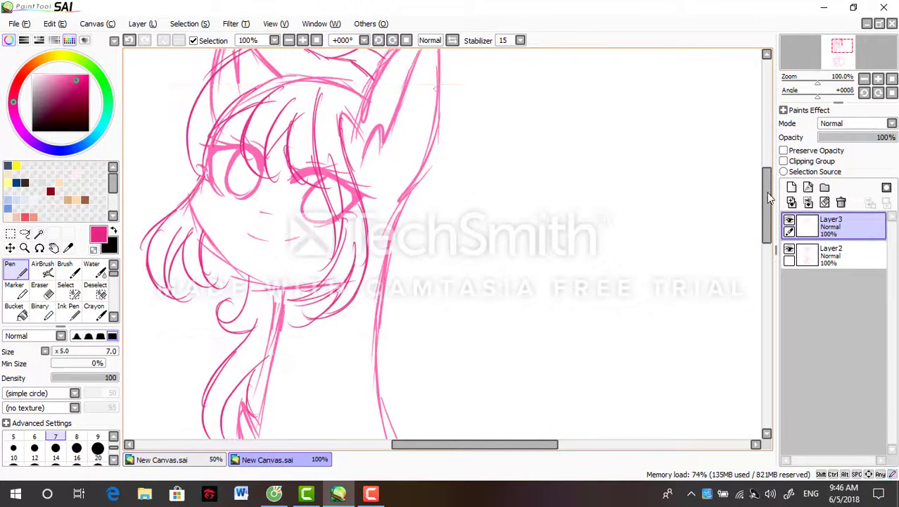
Sketch the long wavy hair falling behind the ear and the small heart-shaped curl above the head, following the reference illustration
{"action": "left_click", "coordinate": [204, 460]}
{"action": "left_click", "coordinate": [284, 459]}
{"action": "left_click_drag", "start_coordinate": [447, 142], "coordinate": [443, 89]}
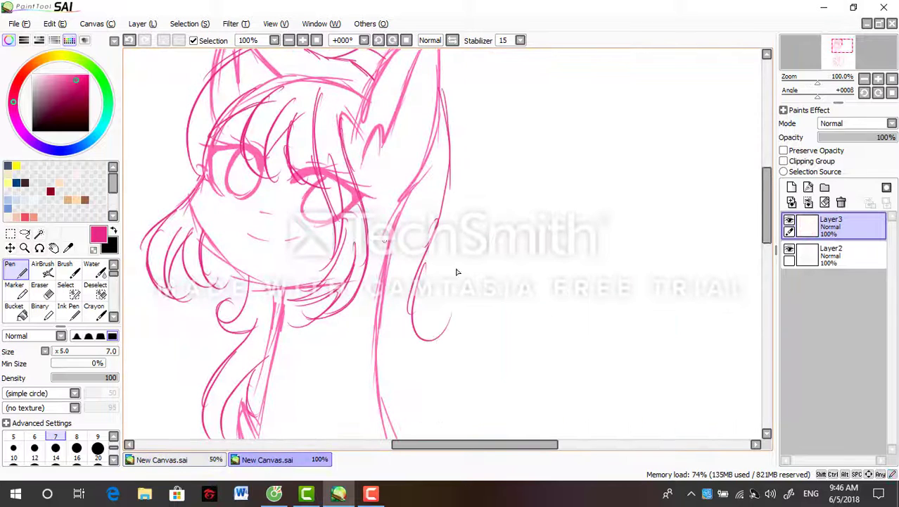
{"action": "scroll", "coordinate": [365, 372], "scroll_direction": "down", "scroll_amount": 4}
{"action": "left_click_drag", "start_coordinate": [399, 166], "coordinate": [422, 248]}
{"action": "key", "text": "minus"}
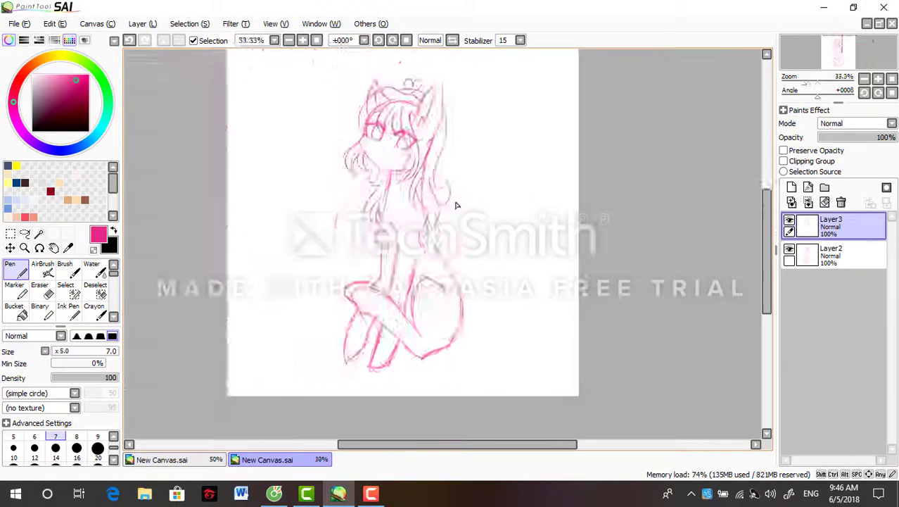
Consult the reference illustration and sketch a long wavy tail with a curled lock at the base of the haunch
{"action": "left_click", "coordinate": [204, 459]}
{"action": "left_click", "coordinate": [285, 459]}
{"action": "mouse_move", "coordinate": [415, 277]}
{"action": "left_mouse_down"}
{"action": "mouse_move", "coordinate": [460, 233]}
{"action": "mouse_move", "coordinate": [483, 255]}
{"action": "left_mouse_up"}
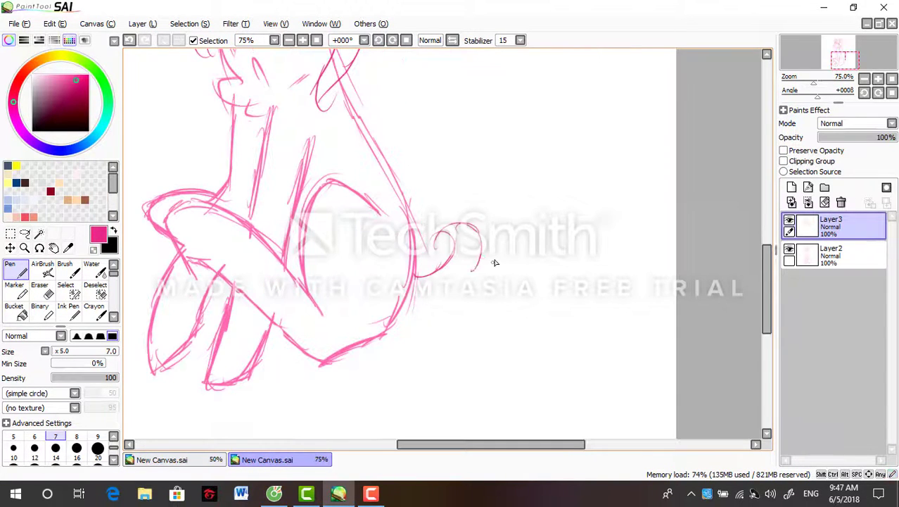
{"action": "key", "text": "plus"}
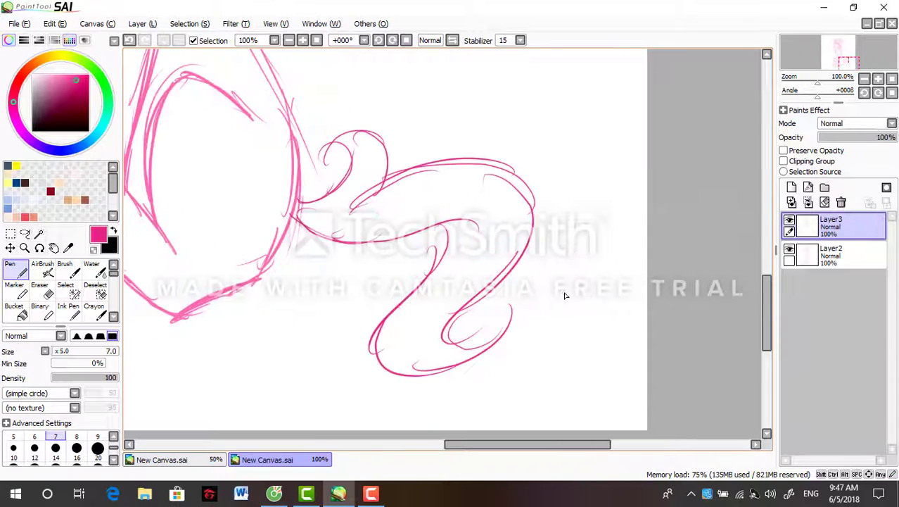
Sketch a folded wing with layered feathers along the back, reaching down to the base of the tail
{"action": "scroll", "coordinate": [363, 252], "scroll_direction": "down", "scroll_amount": 5}
{"action": "scroll", "coordinate": [513, 334], "scroll_direction": "up", "scroll_amount": 3}
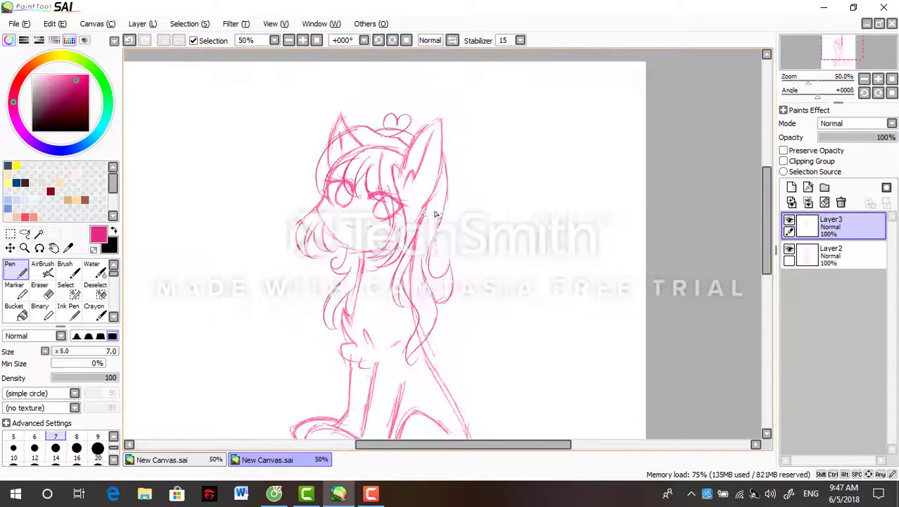
{"action": "scroll", "coordinate": [437, 209], "scroll_direction": "down", "scroll_amount": 1}
{"action": "scroll", "coordinate": [393, 180], "scroll_direction": "up", "scroll_amount": 3}
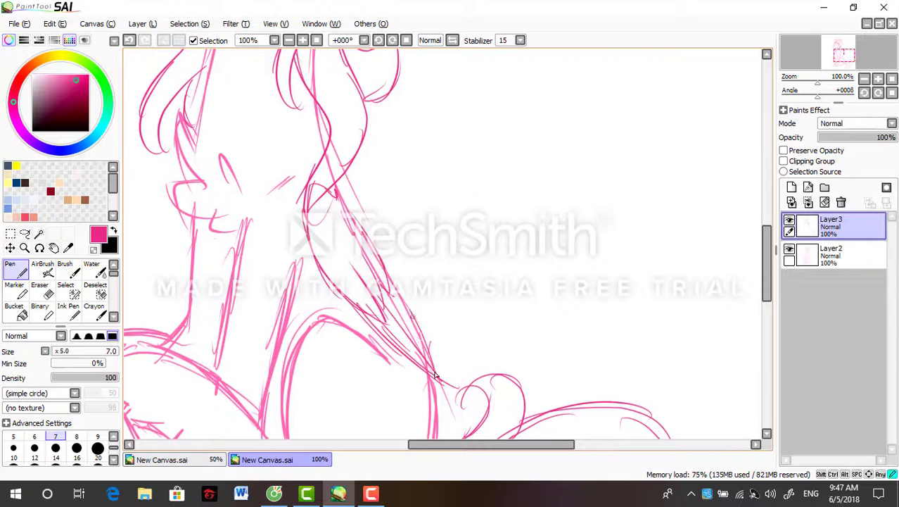
{"action": "left_click_drag", "start_coordinate": [435, 376], "coordinate": [493, 282]}
{"action": "scroll", "coordinate": [492, 235], "scroll_direction": "down", "scroll_amount": 2}
{"action": "scroll", "coordinate": [457, 204], "scroll_direction": "up", "scroll_amount": 1}
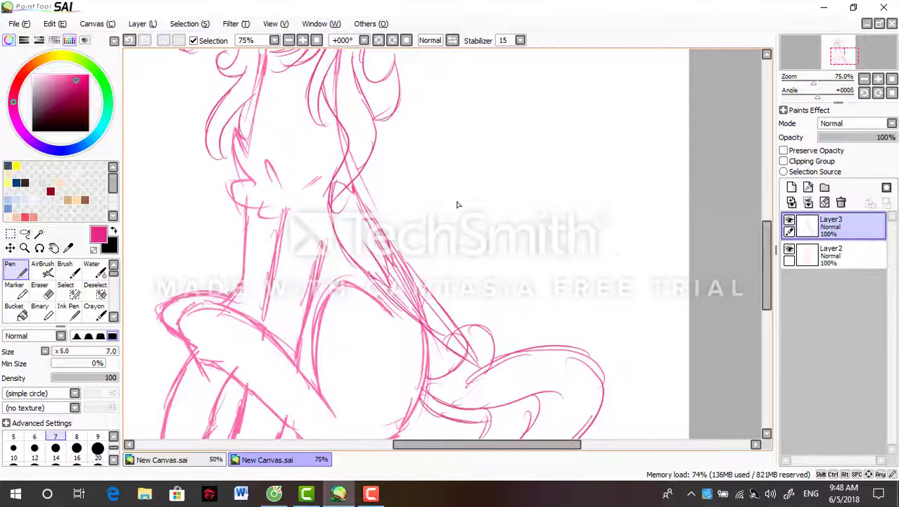
{"action": "scroll", "coordinate": [376, 217], "scroll_direction": "down", "scroll_amount": 2}
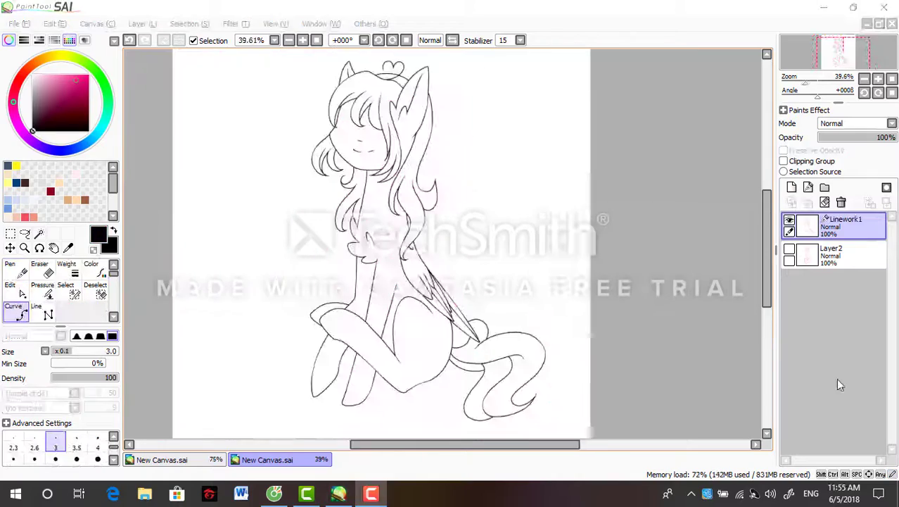
Select the bangs and the face-framing locks of the line art with the Magic Wand, including their narrow tips
{"action": "scroll", "coordinate": [376, 102], "scroll_direction": "up", "scroll_amount": 3}
{"action": "key", "text": "w"}
{"action": "scroll", "coordinate": [301, 110], "scroll_direction": "up", "scroll_amount": 5}
{"action": "left_click", "coordinate": [217, 195]}
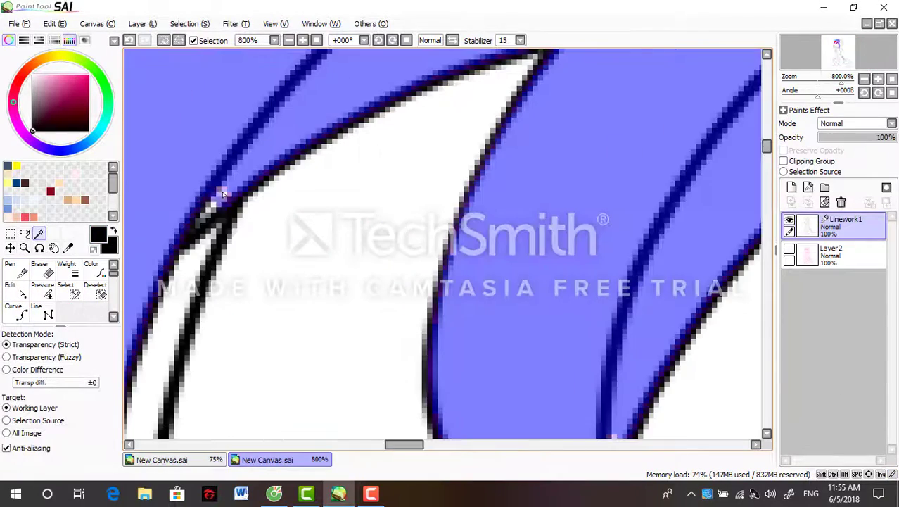
{"action": "scroll", "coordinate": [425, 263], "scroll_direction": "down", "scroll_amount": 6}
{"action": "scroll", "coordinate": [426, 264], "scroll_direction": "up", "scroll_amount": 10}
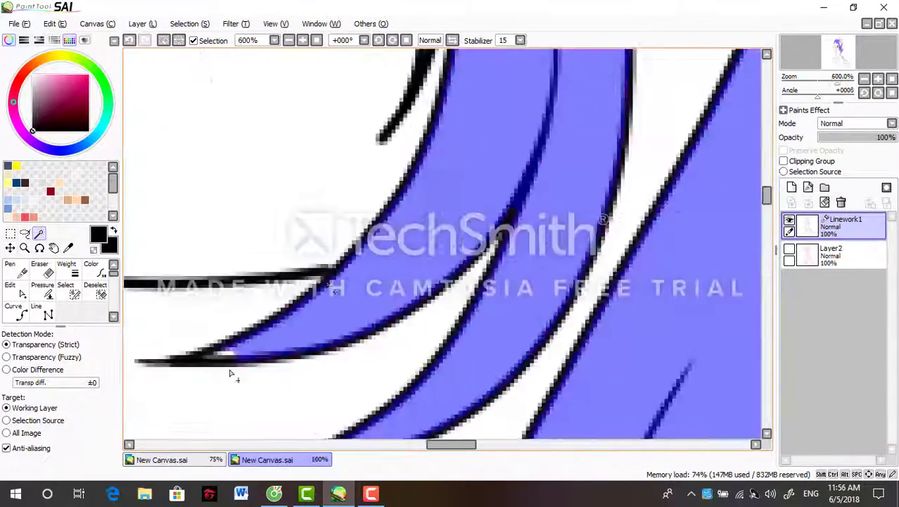
{"action": "scroll", "coordinate": [280, 383], "scroll_direction": "down", "scroll_amount": 4}
{"action": "key", "text": "w"}
{"action": "scroll", "coordinate": [171, 375], "scroll_direction": "up", "scroll_amount": 4}
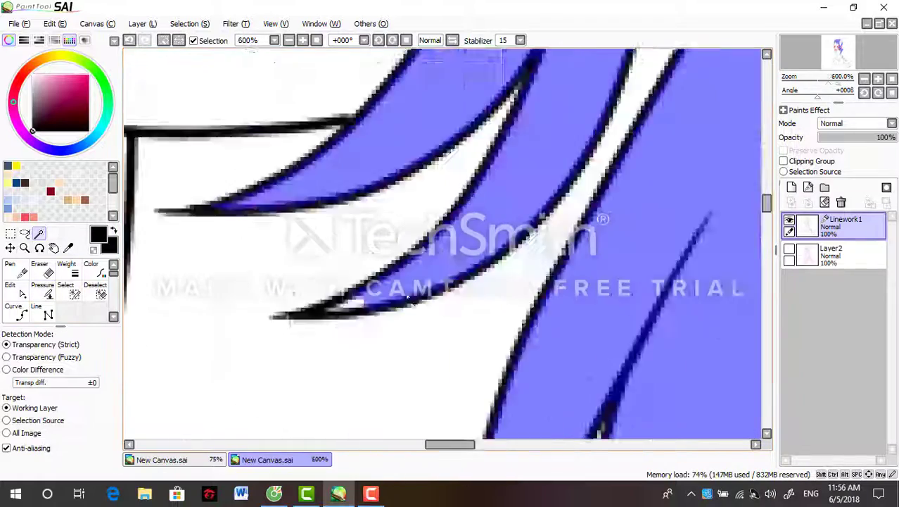
Add the remaining hair locks below the chin and behind the ear to the selection, including their pointed ends
{"action": "scroll", "coordinate": [281, 281], "scroll_direction": "down", "scroll_amount": 4}
{"action": "scroll", "coordinate": [334, 245], "scroll_direction": "up", "scroll_amount": 6}
{"action": "scroll", "coordinate": [335, 246], "scroll_direction": "down", "scroll_amount": 3}
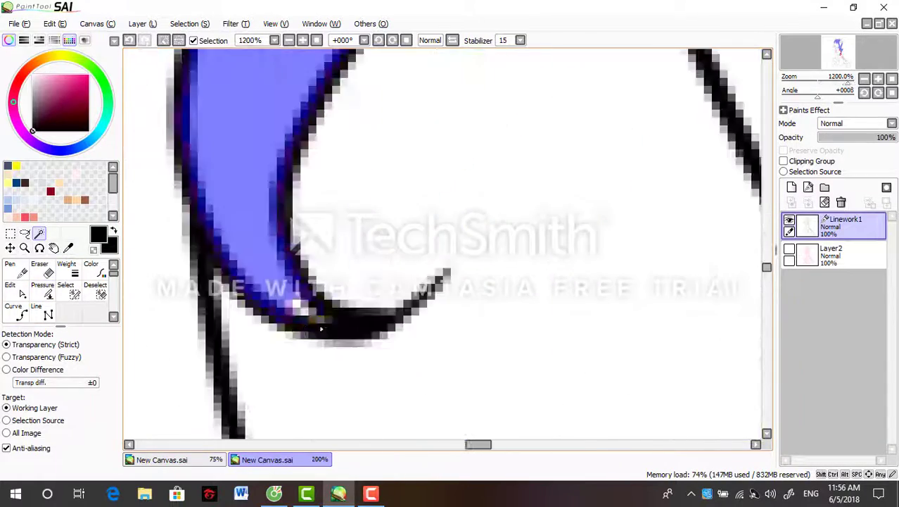
{"action": "scroll", "coordinate": [345, 121], "scroll_direction": "up", "scroll_amount": 2}
{"action": "scroll", "coordinate": [327, 155], "scroll_direction": "down", "scroll_amount": 5}
{"action": "scroll", "coordinate": [301, 331], "scroll_direction": "up", "scroll_amount": 5}
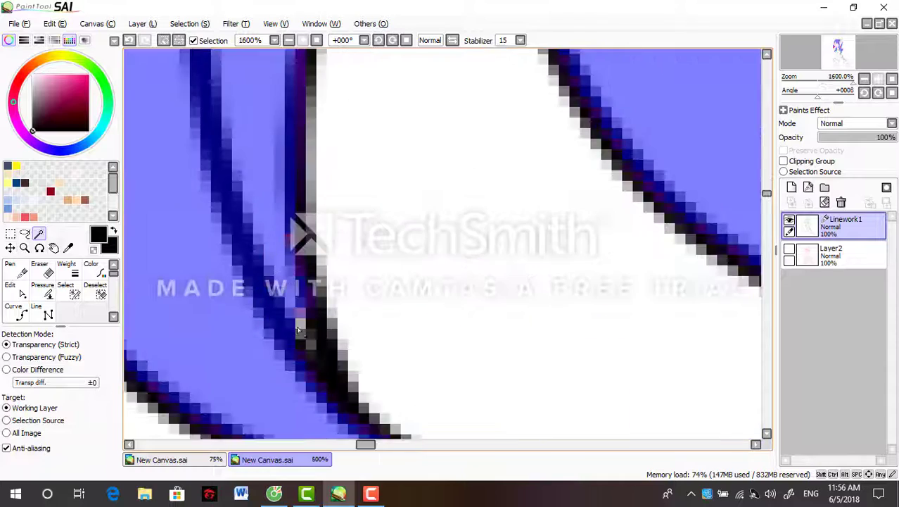
Add the tail's sections to the selection, including the small gaps where lines meet and its pointed tip
{"action": "scroll", "coordinate": [311, 225], "scroll_direction": "up", "scroll_amount": 2}
{"action": "scroll", "coordinate": [396, 321], "scroll_direction": "down", "scroll_amount": 10}
{"action": "scroll", "coordinate": [396, 322], "scroll_direction": "up", "scroll_amount": 8}
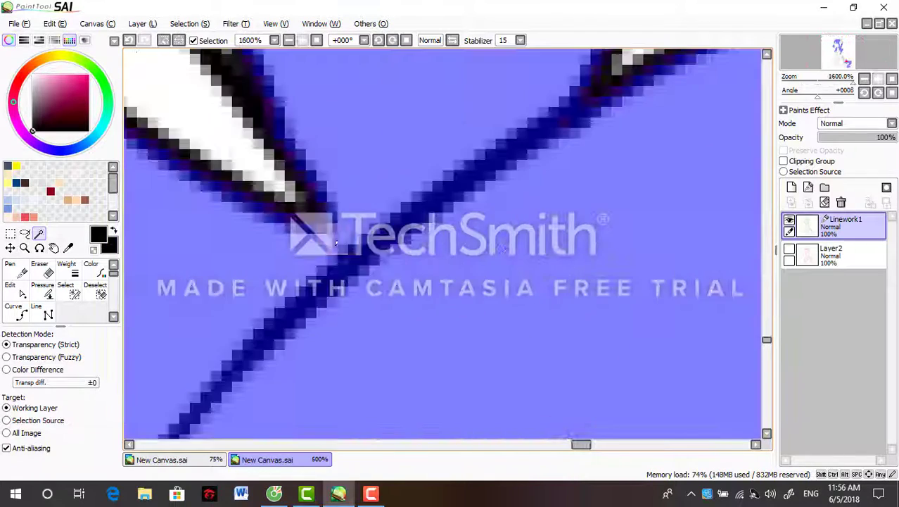
{"action": "scroll", "coordinate": [445, 261], "scroll_direction": "down", "scroll_amount": 3}
{"action": "scroll", "coordinate": [561, 290], "scroll_direction": "up", "scroll_amount": 2}
{"action": "scroll", "coordinate": [561, 289], "scroll_direction": "up", "scroll_amount": 1}
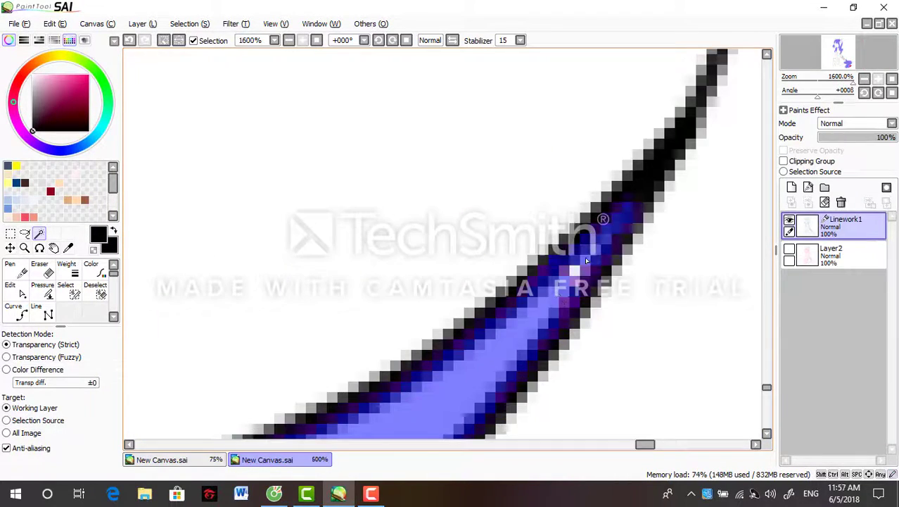
{"action": "scroll", "coordinate": [577, 265], "scroll_direction": "down", "scroll_amount": 6}
Sample the light pink hair colour from the reference illustration and ready the Pen on a new layer below the line art
{"action": "key", "text": "ctrl+Tab"}
{"action": "scroll", "coordinate": [325, 194], "scroll_direction": "up", "scroll_amount": 3}
{"action": "left_click", "coordinate": [267, 460]}
{"action": "key", "text": "n"}
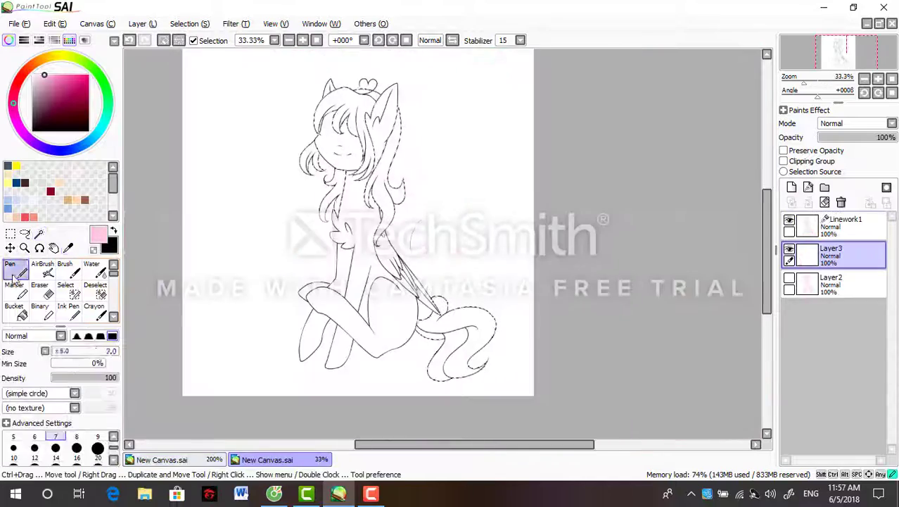
Sample pale cyan from the reference illustration and paint the lower ends of the pink hair and tail with a size 115 Pen
{"action": "key", "text": "ctrl+Tab"}
{"action": "scroll", "coordinate": [360, 221], "scroll_direction": "up", "scroll_amount": 2}
{"action": "left_click", "coordinate": [360, 221], "text": "alt"}
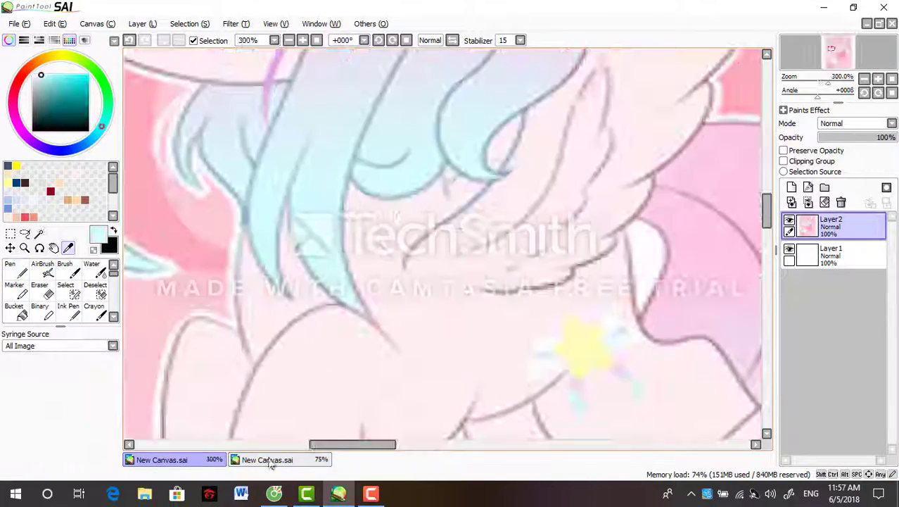
{"action": "key", "text": "ctrl+Tab"}
{"action": "scroll", "coordinate": [360, 221], "scroll_direction": "up", "scroll_amount": 1}
{"action": "mouse_move", "coordinate": [411, 253]}
{"action": "left_mouse_down"}
{"action": "mouse_move", "coordinate": [403, 281]}
{"action": "mouse_move", "coordinate": [288, 211]}
{"action": "mouse_move", "coordinate": [293, 422]}
{"action": "left_mouse_up"}
{"action": "key", "text": "ctrl+Tab"}
{"action": "key", "text": "ctrl+Tab"}
{"action": "scroll", "coordinate": [437, 278], "scroll_direction": "up", "scroll_amount": 1}
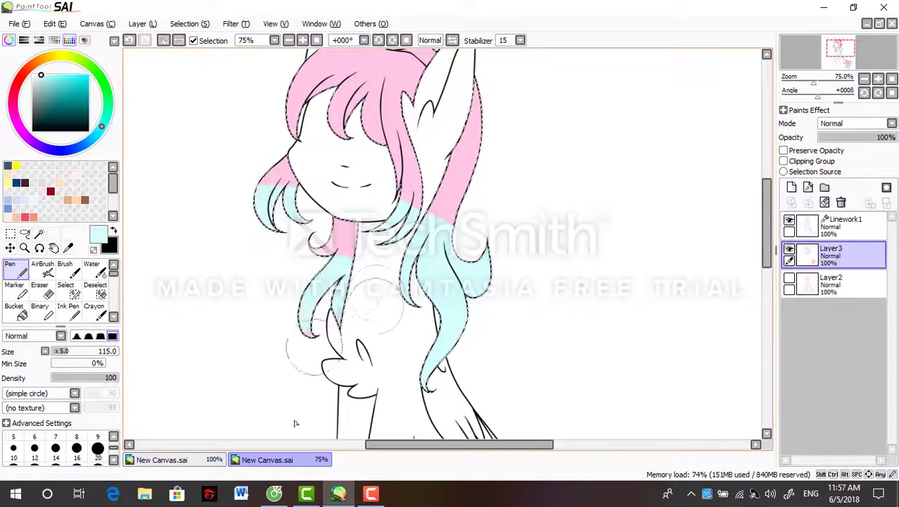
{"action": "scroll", "coordinate": [358, 347], "scroll_direction": "down", "scroll_amount": 5}
{"action": "scroll", "coordinate": [63, 289], "scroll_direction": "down", "scroll_amount": 1}
Blend the pink-to-cyan transitions in the hair and tail with the Blur brush
{"action": "left_click", "coordinate": [88, 310]}
{"action": "scroll", "coordinate": [320, 140], "scroll_direction": "down", "scroll_amount": 3}
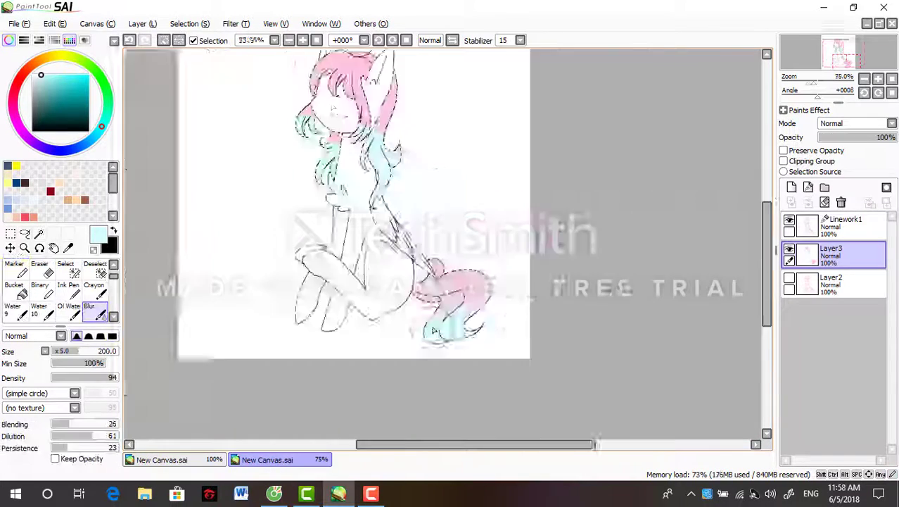
{"action": "scroll", "coordinate": [321, 106], "scroll_direction": "up", "scroll_amount": 4}
{"action": "scroll", "coordinate": [480, 162], "scroll_direction": "down", "scroll_amount": 2}
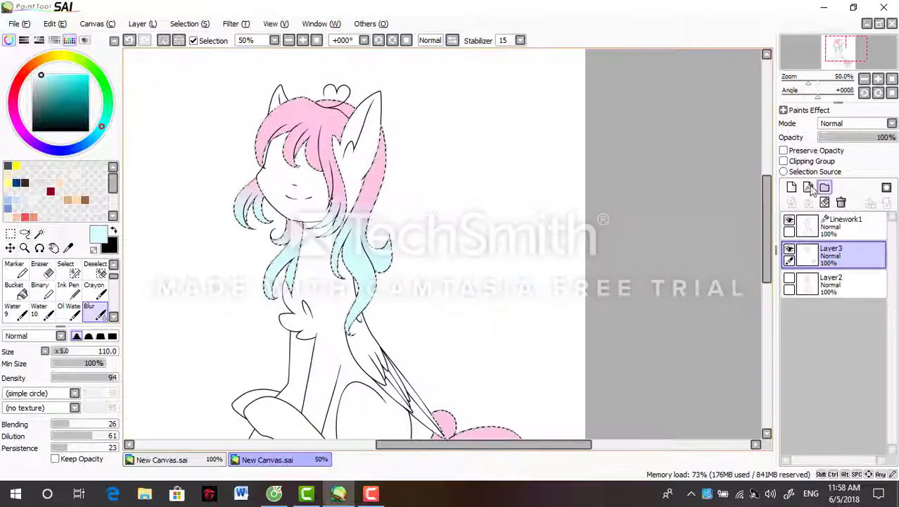
Add a new Multiply layer above the hair colours and prepare a purple Pen at size 36 for shading
{"action": "left_click", "coordinate": [791, 187]}
{"action": "left_click", "coordinate": [891, 123]}
{"action": "left_click", "coordinate": [837, 138]}
{"action": "left_click", "coordinate": [30, 139]}
{"action": "left_click", "coordinate": [10, 272]}
{"action": "scroll", "coordinate": [422, 246], "scroll_direction": "up", "scroll_amount": 1}
{"action": "left_click", "coordinate": [63, 350]}
{"action": "left_click", "coordinate": [58, 375]}
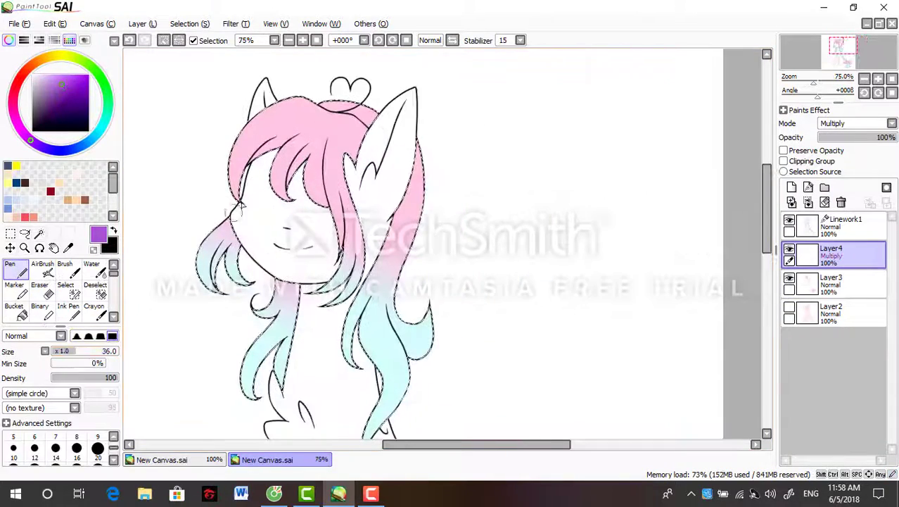
Paint purple shadow strands through the bangs, the locks framing the face and the locks below the chin
{"action": "scroll", "coordinate": [237, 266], "scroll_direction": "up", "scroll_amount": 1}
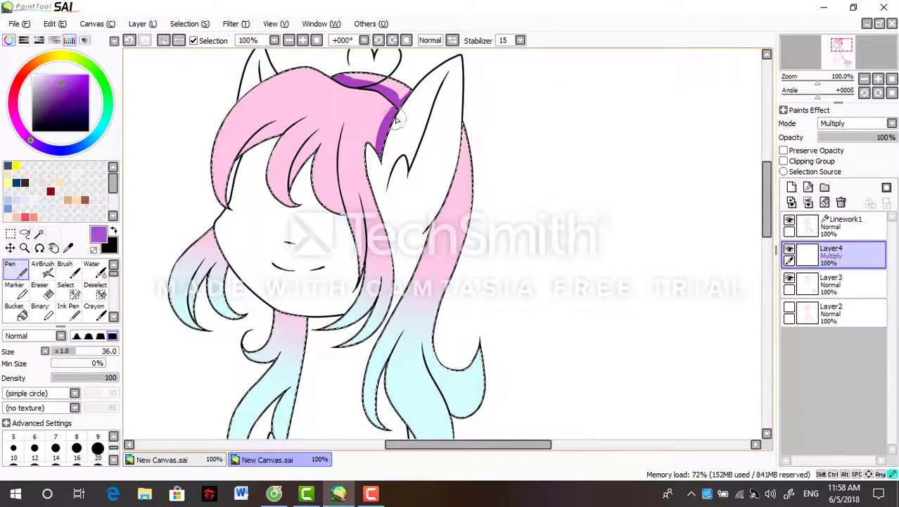
{"action": "mouse_move", "coordinate": [767, 210]}
{"action": "left_mouse_down"}
{"action": "mouse_move", "coordinate": [766, 223]}
{"action": "mouse_move", "coordinate": [771, 201]}
{"action": "left_mouse_up"}
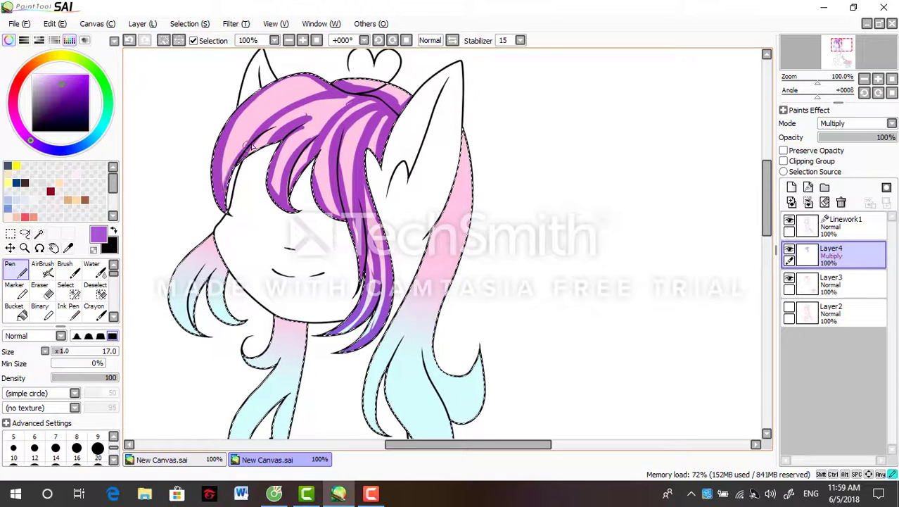
{"action": "left_click_drag", "start_coordinate": [767, 194], "coordinate": [769, 202]}
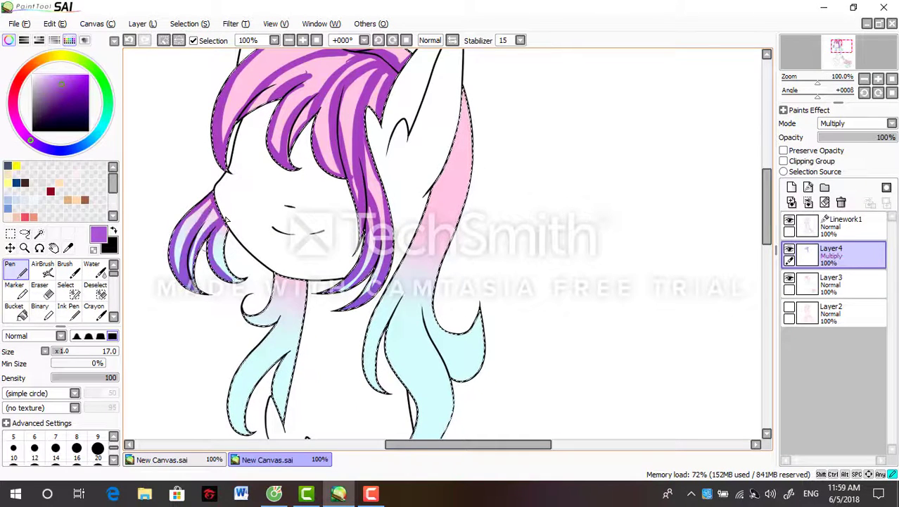
{"action": "left_click_drag", "start_coordinate": [749, 212], "coordinate": [760, 236]}
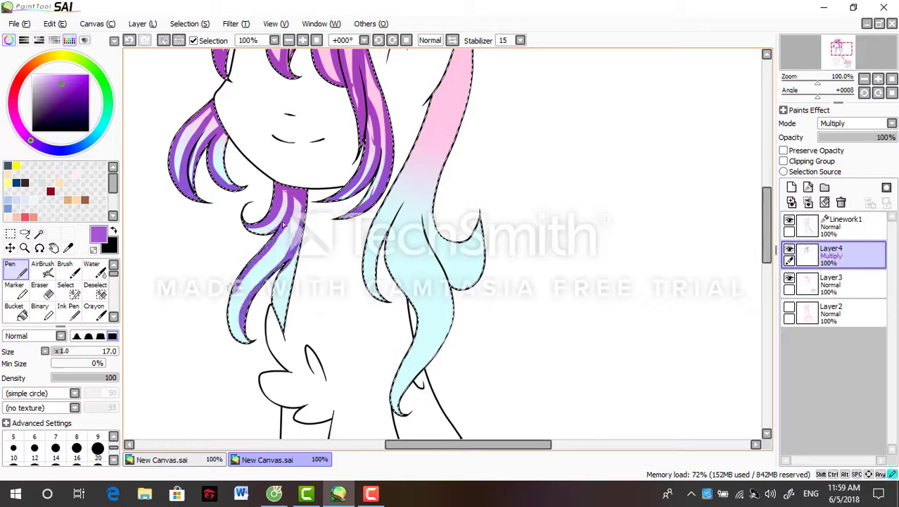
Paint purple shadow strands down the long wavy hair behind the ear, using Pen size 23 for its lower part
{"action": "scroll", "coordinate": [493, 176], "scroll_direction": "up", "scroll_amount": 3}
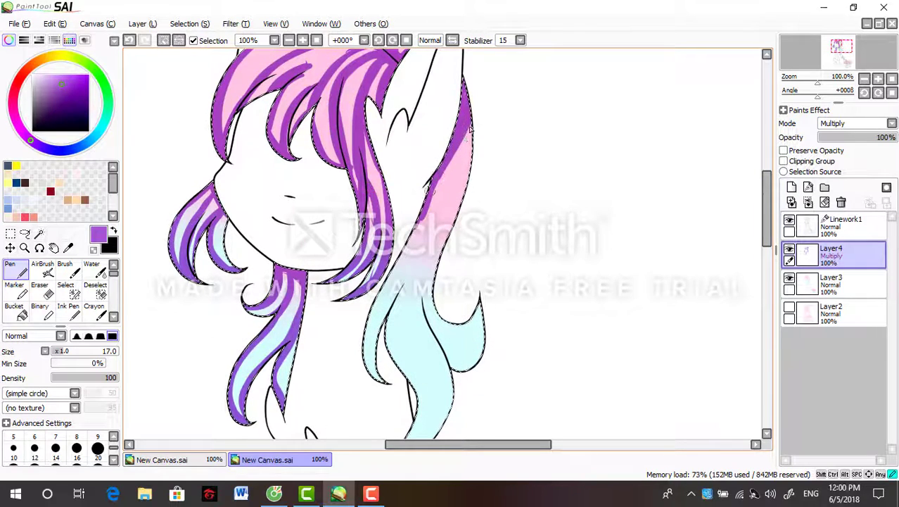
{"action": "scroll", "coordinate": [459, 150], "scroll_direction": "down", "scroll_amount": 4}
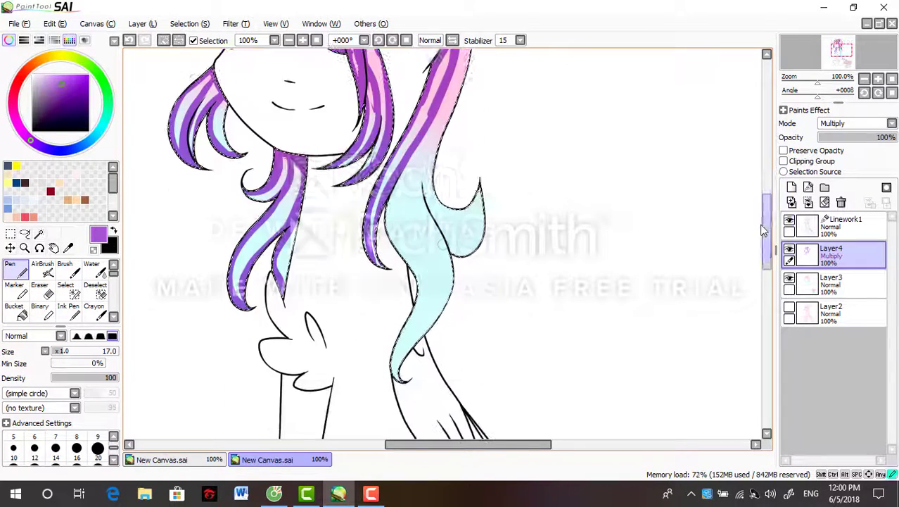
{"action": "key", "text": "bracketright"}
{"action": "key", "text": "bracketright"}
{"action": "scroll", "coordinate": [438, 301], "scroll_direction": "up", "scroll_amount": 2}
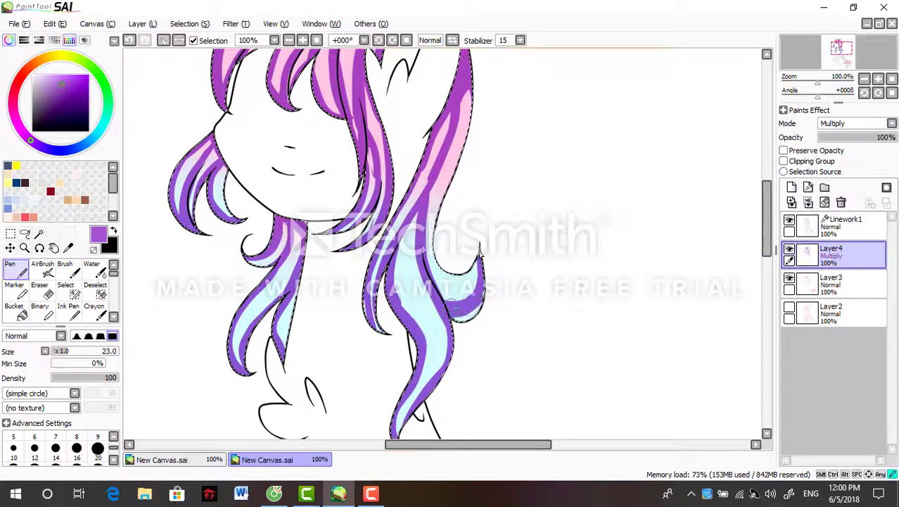
{"action": "left_click_drag", "start_coordinate": [460, 317], "coordinate": [478, 260]}
Paint purple shadow strands along the tail's outline and inner curls with the size 23 Pen
{"action": "key", "text": "minus"}
{"action": "key", "text": "minus"}
{"action": "key", "text": "plus"}
{"action": "key", "text": "plus"}
{"action": "key", "text": "plus"}
{"action": "key", "text": "plus"}
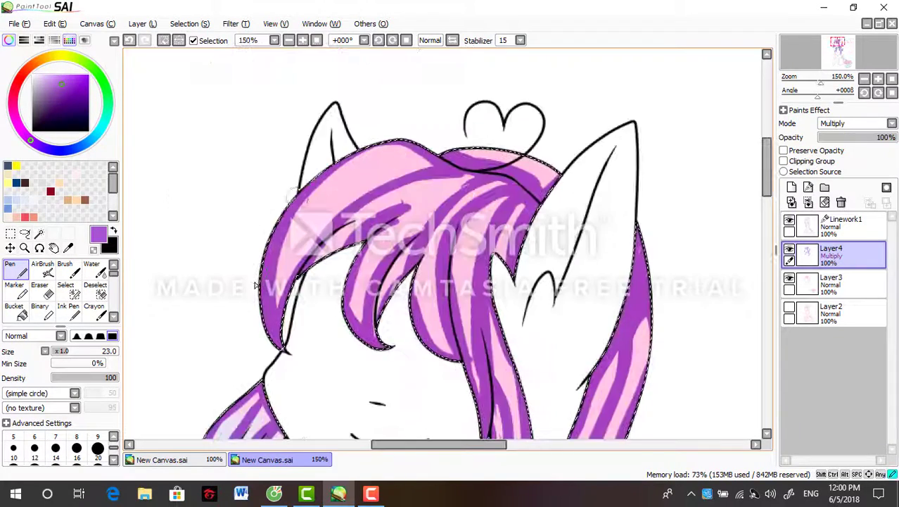
{"action": "key", "text": "minus"}
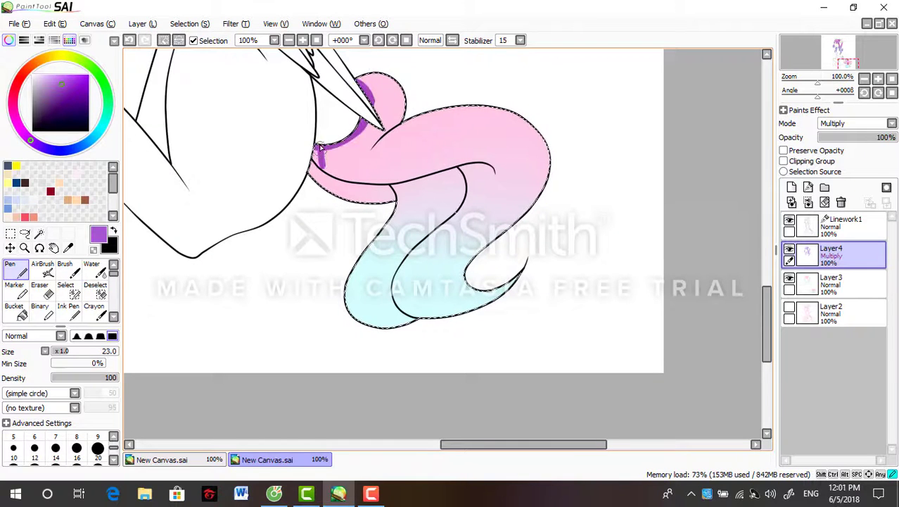
{"action": "left_click_drag", "start_coordinate": [320, 162], "coordinate": [489, 190]}
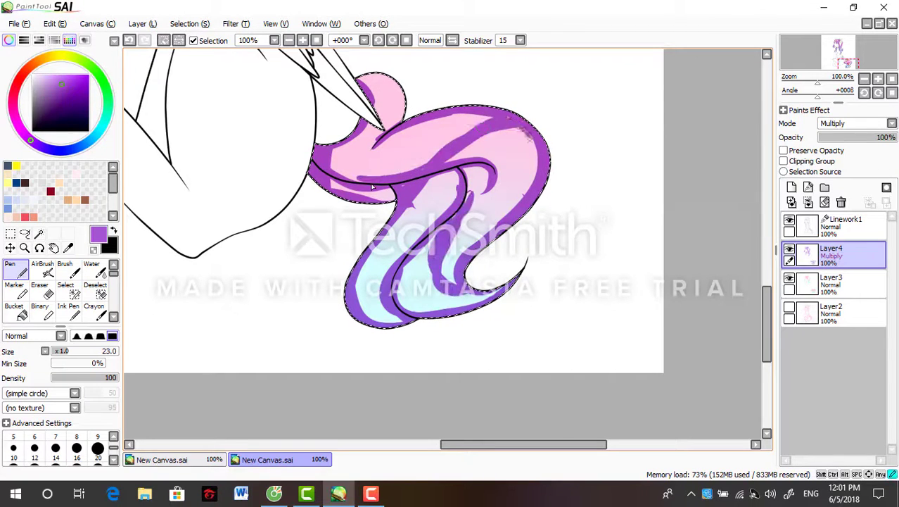
Soften the purple shadow strands across the bangs with the Blur brush at size 30
{"action": "key", "text": "minus"}
{"action": "key", "text": "plus"}
{"action": "key", "text": "plus"}
{"action": "scroll", "coordinate": [63, 288], "scroll_direction": "down", "scroll_amount": 2}
{"action": "left_click", "coordinate": [89, 300]}
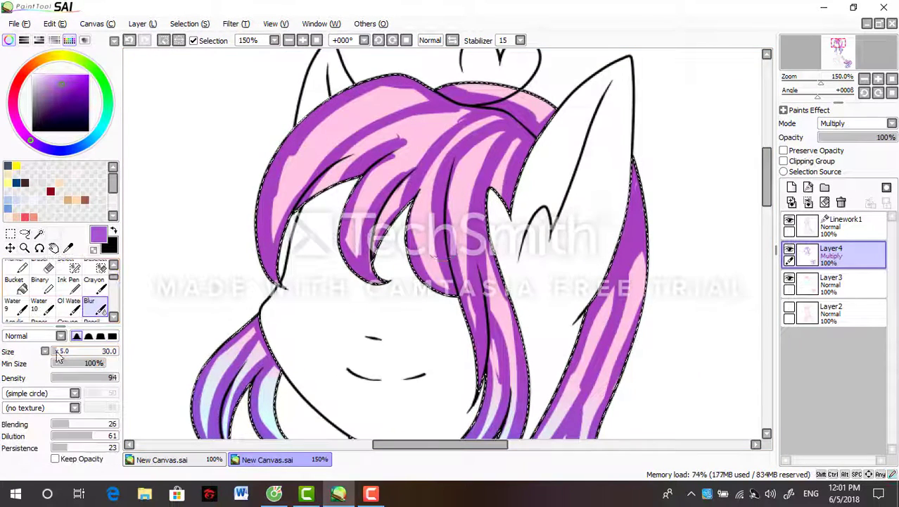
{"action": "mouse_move", "coordinate": [303, 137]}
{"action": "left_mouse_down"}
{"action": "mouse_move", "coordinate": [289, 187]}
{"action": "mouse_move", "coordinate": [394, 106]}
{"action": "mouse_move", "coordinate": [425, 101]}
{"action": "left_mouse_up"}
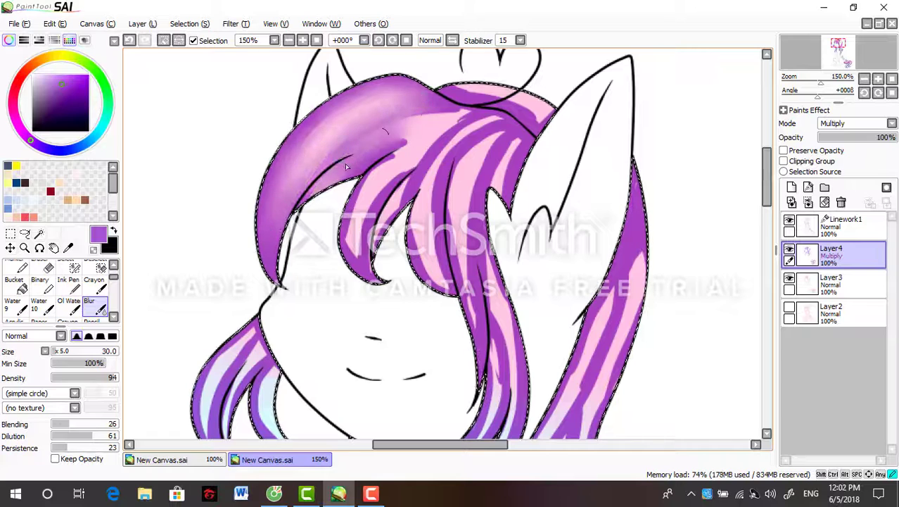
{"action": "mouse_move", "coordinate": [346, 167]}
{"action": "left_mouse_down"}
{"action": "mouse_move", "coordinate": [485, 109]}
{"action": "mouse_move", "coordinate": [410, 147]}
{"action": "mouse_move", "coordinate": [355, 224]}
{"action": "mouse_move", "coordinate": [466, 111]}
{"action": "mouse_move", "coordinate": [503, 121]}
{"action": "mouse_move", "coordinate": [446, 238]}
{"action": "mouse_move", "coordinate": [413, 170]}
{"action": "mouse_move", "coordinate": [425, 285]}
{"action": "mouse_move", "coordinate": [424, 174]}
{"action": "mouse_move", "coordinate": [419, 191]}
{"action": "mouse_move", "coordinate": [494, 130]}
{"action": "left_mouse_up"}
Reduce the Blur brush to size 18 and smooth the shading on the rest of the bangs and the long lock beside the face
{"action": "key", "text": "["}
{"action": "key", "text": "["}
{"action": "key", "text": "["}
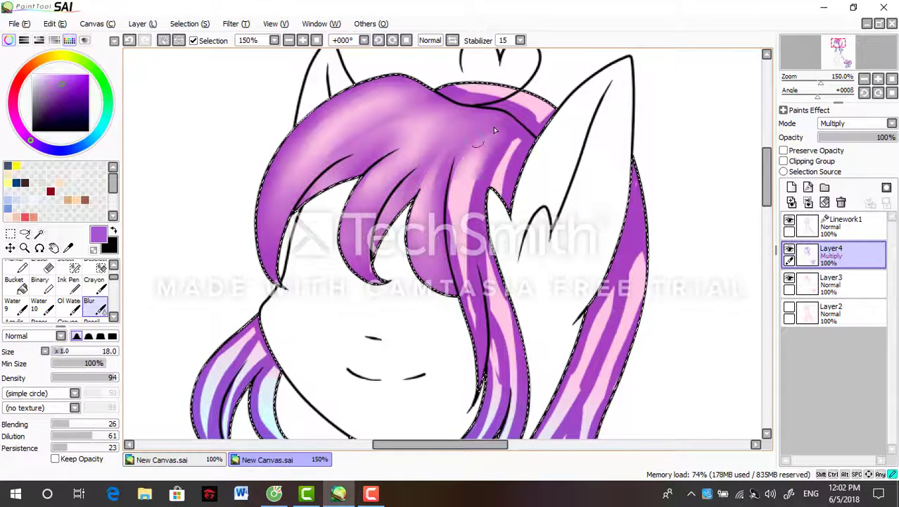
{"action": "scroll", "coordinate": [483, 260], "scroll_direction": "down", "scroll_amount": 3}
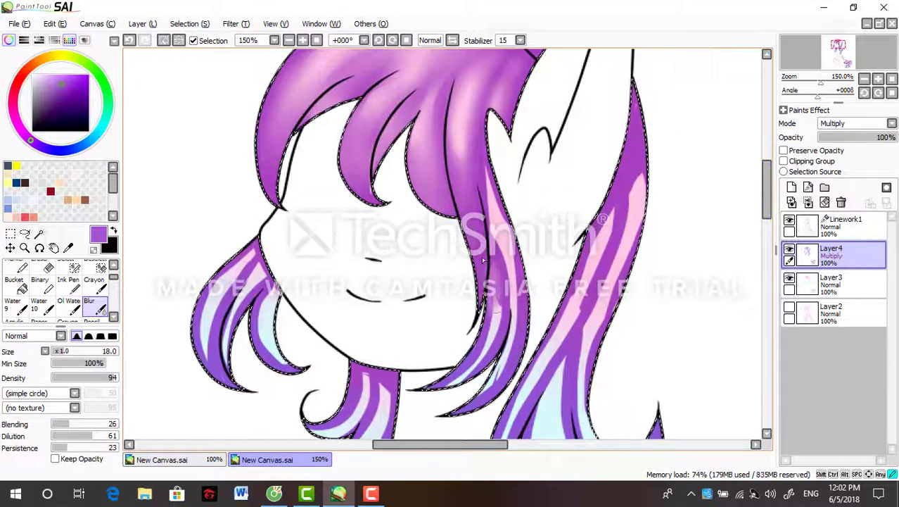
{"action": "left_click_drag", "start_coordinate": [482, 261], "coordinate": [470, 373]}
Blur the purple shading on the short side locks by the cheek and the curled locks below the chin
{"action": "scroll", "coordinate": [218, 359], "scroll_direction": "down", "scroll_amount": 4}
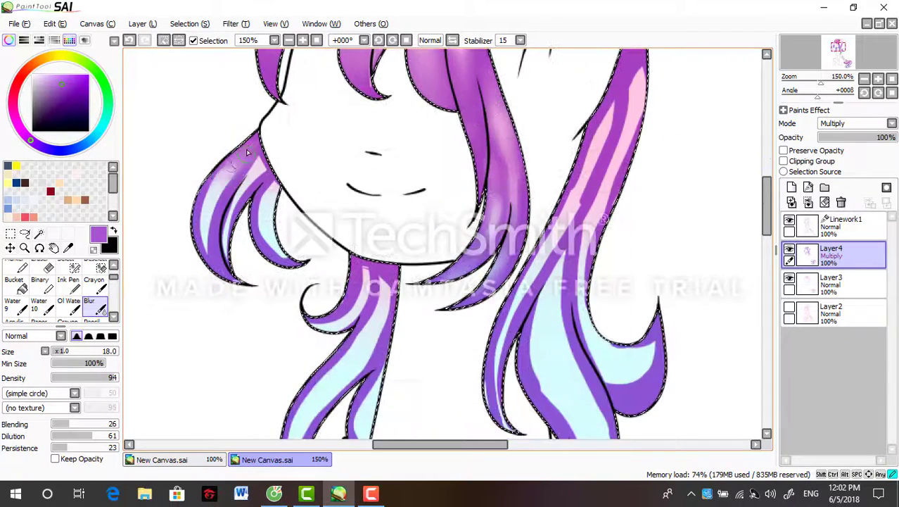
{"action": "mouse_move", "coordinate": [266, 150]}
{"action": "left_mouse_down"}
{"action": "mouse_move", "coordinate": [238, 225]}
{"action": "mouse_move", "coordinate": [265, 223]}
{"action": "mouse_move", "coordinate": [289, 264]}
{"action": "mouse_move", "coordinate": [367, 269]}
{"action": "mouse_move", "coordinate": [312, 325]}
{"action": "mouse_move", "coordinate": [365, 308]}
{"action": "mouse_move", "coordinate": [380, 292]}
{"action": "mouse_move", "coordinate": [369, 351]}
{"action": "left_mouse_up"}
{"action": "scroll", "coordinate": [369, 351], "scroll_direction": "down", "scroll_amount": 5}
{"action": "mouse_move", "coordinate": [303, 281]}
{"action": "left_mouse_down"}
{"action": "mouse_move", "coordinate": [282, 324]}
{"action": "mouse_move", "coordinate": [324, 239]}
{"action": "mouse_move", "coordinate": [331, 260]}
{"action": "left_mouse_up"}
Blur the shading on the lower waves and upturned curl of the back hair, enlarging the brush to size 30
{"action": "mouse_move", "coordinate": [598, 141]}
{"action": "left_mouse_down"}
{"action": "mouse_move", "coordinate": [560, 121]}
{"action": "mouse_move", "coordinate": [542, 212]}
{"action": "left_mouse_up"}
{"action": "key", "text": "bracketright"}
{"action": "key", "text": "bracketright"}
{"action": "key", "text": "bracketright"}
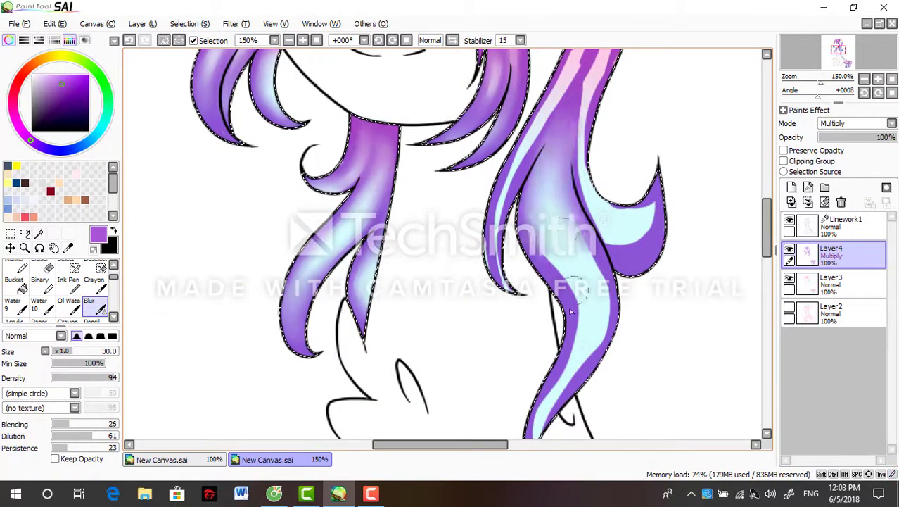
{"action": "scroll", "coordinate": [548, 246], "scroll_direction": "down", "scroll_amount": 2}
{"action": "mouse_move", "coordinate": [555, 282]}
{"action": "left_mouse_down"}
{"action": "mouse_move", "coordinate": [562, 331]}
{"action": "mouse_move", "coordinate": [554, 308]}
{"action": "mouse_move", "coordinate": [584, 211]}
{"action": "mouse_move", "coordinate": [619, 211]}
{"action": "left_mouse_up"}
{"action": "scroll", "coordinate": [619, 211], "scroll_direction": "up", "scroll_amount": 7}
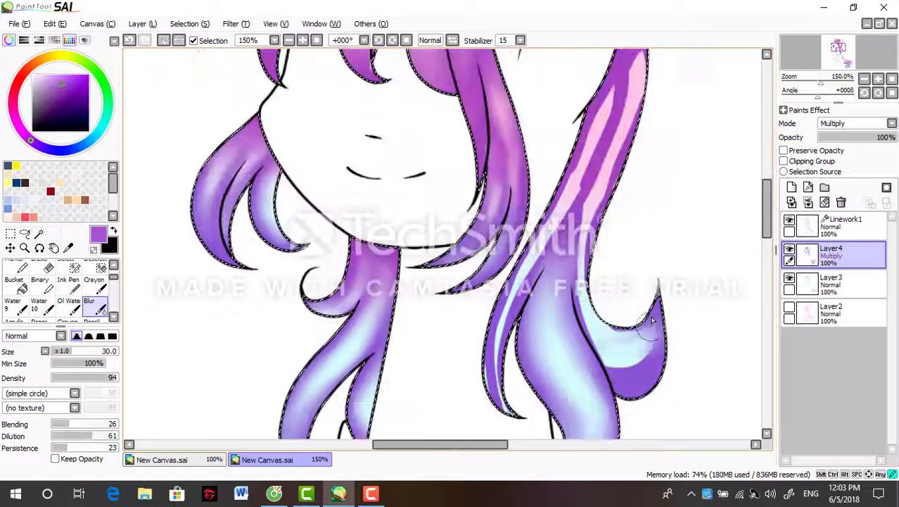
{"action": "left_click_drag", "start_coordinate": [633, 351], "coordinate": [622, 311]}
Set the Blur brush to size 22 and smooth the thin back lock and the upper part of the back hair
{"action": "left_click", "coordinate": [61, 352]}
{"action": "left_click_drag", "start_coordinate": [60, 354], "coordinate": [70, 354]}
{"action": "left_click_drag", "start_coordinate": [486, 401], "coordinate": [486, 317]}
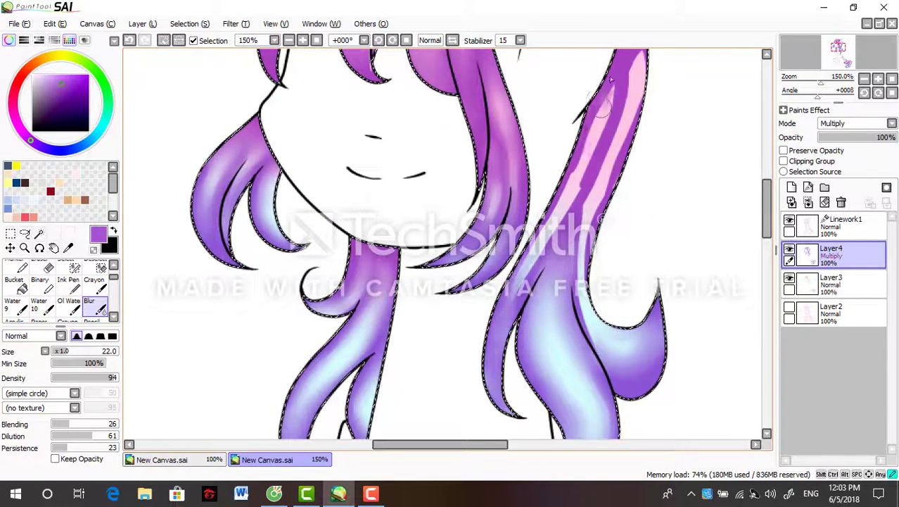
{"action": "mouse_move", "coordinate": [598, 91]}
{"action": "left_mouse_down"}
{"action": "mouse_move", "coordinate": [592, 135]}
{"action": "mouse_move", "coordinate": [510, 314]}
{"action": "left_mouse_up"}
{"action": "mouse_move", "coordinate": [633, 56]}
{"action": "left_mouse_down"}
{"action": "mouse_move", "coordinate": [630, 123]}
{"action": "mouse_move", "coordinate": [591, 317]}
{"action": "mouse_move", "coordinate": [613, 140]}
{"action": "mouse_move", "coordinate": [595, 225]}
{"action": "left_mouse_up"}
Blur the remaining shading at the top of the back hair and on the crown below the heart-shaped curl
{"action": "scroll", "coordinate": [642, 221], "scroll_direction": "down", "scroll_amount": 4}
{"action": "scroll", "coordinate": [361, 140], "scroll_direction": "up", "scroll_amount": 4}
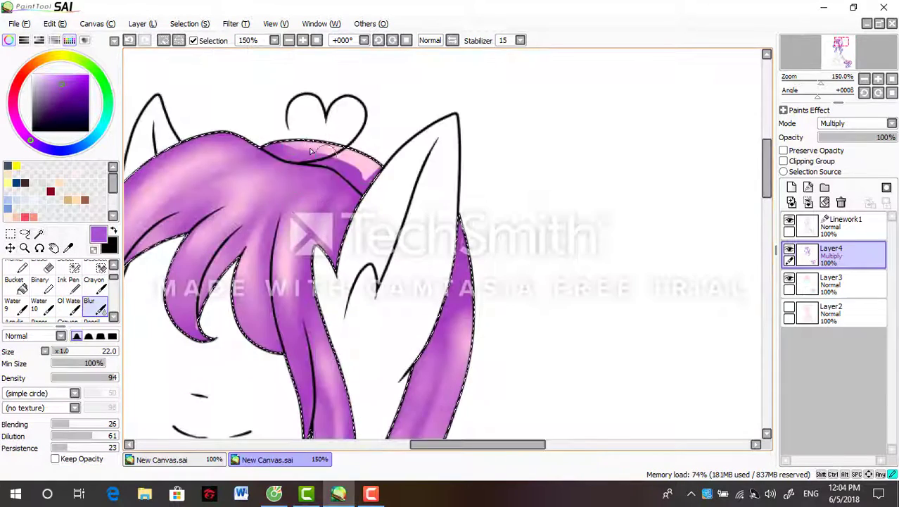
{"action": "scroll", "coordinate": [361, 140], "scroll_direction": "down", "scroll_amount": 4}
{"action": "scroll", "coordinate": [452, 415], "scroll_direction": "up", "scroll_amount": 4}
{"action": "scroll", "coordinate": [225, 248], "scroll_direction": "up", "scroll_amount": 2}
Blur the purple shadow strands throughout the tail, using brush size 28 for its inner curls
{"action": "mouse_move", "coordinate": [323, 113]}
{"action": "left_mouse_down"}
{"action": "mouse_move", "coordinate": [328, 176]}
{"action": "mouse_move", "coordinate": [288, 202]}
{"action": "mouse_move", "coordinate": [309, 120]}
{"action": "mouse_move", "coordinate": [189, 240]}
{"action": "mouse_move", "coordinate": [275, 229]}
{"action": "mouse_move", "coordinate": [337, 246]}
{"action": "mouse_move", "coordinate": [498, 153]}
{"action": "mouse_move", "coordinate": [295, 197]}
{"action": "mouse_move", "coordinate": [450, 242]}
{"action": "mouse_move", "coordinate": [302, 296]}
{"action": "mouse_move", "coordinate": [408, 244]}
{"action": "left_mouse_up"}
{"action": "left_click_drag", "start_coordinate": [535, 168], "coordinate": [552, 268]}
{"action": "scroll", "coordinate": [552, 267], "scroll_direction": "down", "scroll_amount": 2}
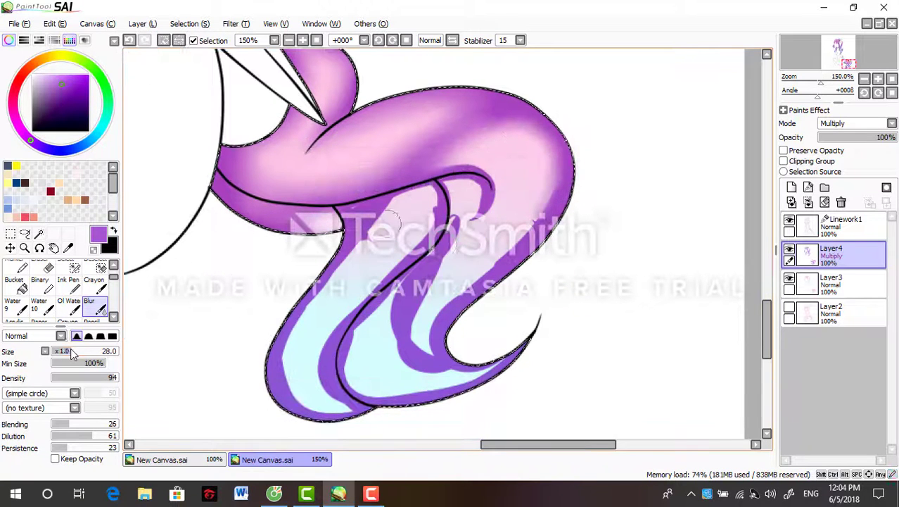
{"action": "mouse_move", "coordinate": [422, 190]}
{"action": "left_mouse_down"}
{"action": "mouse_move", "coordinate": [380, 239]}
{"action": "mouse_move", "coordinate": [356, 289]}
{"action": "mouse_move", "coordinate": [317, 412]}
{"action": "mouse_move", "coordinate": [333, 320]}
{"action": "mouse_move", "coordinate": [374, 347]}
{"action": "mouse_move", "coordinate": [353, 378]}
{"action": "mouse_move", "coordinate": [435, 352]}
{"action": "mouse_move", "coordinate": [465, 153]}
{"action": "left_mouse_up"}
Change the hair shading layer's blending mode to Shade and lower its opacity to 77%
{"action": "scroll", "coordinate": [489, 165], "scroll_direction": "down", "scroll_amount": 3}
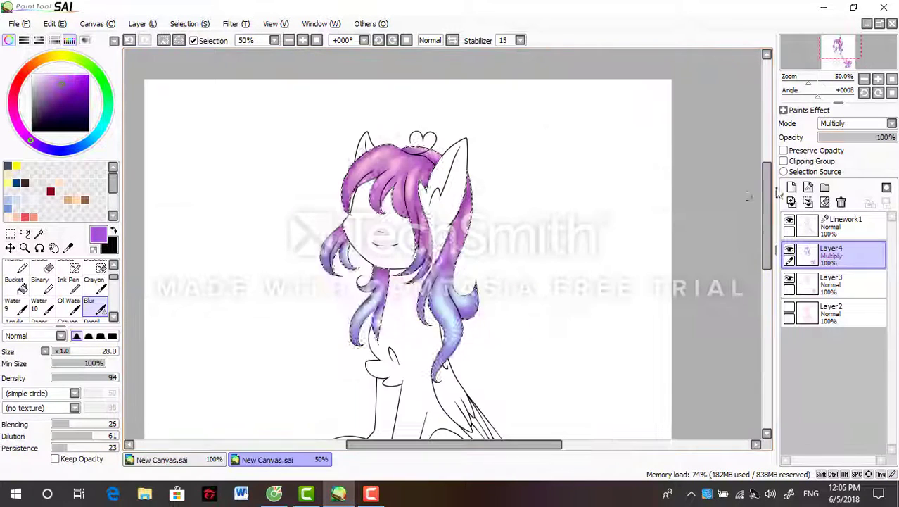
{"action": "left_click", "coordinate": [880, 137]}
{"action": "left_click", "coordinate": [889, 123]}
{"action": "left_click", "coordinate": [832, 154]}
{"action": "left_click", "coordinate": [890, 123]}
{"action": "left_click", "coordinate": [830, 184]}
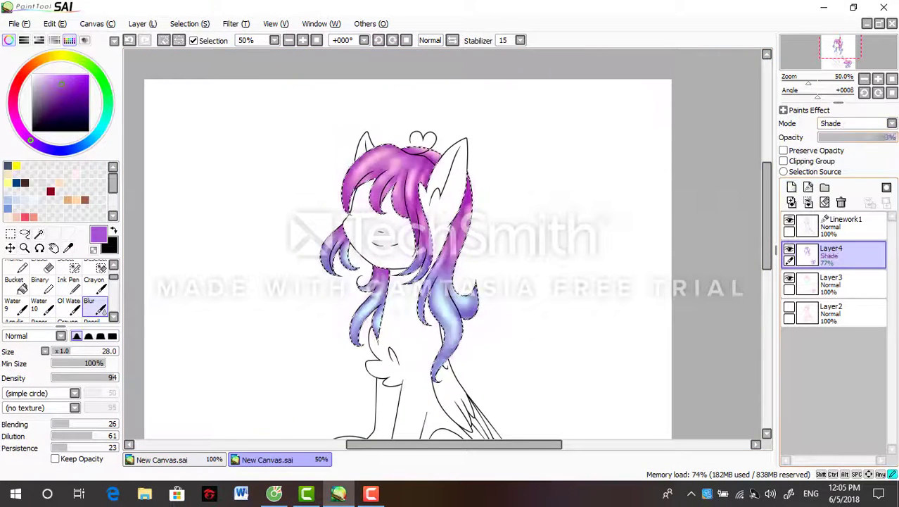
Add a new layer above the hair shading and set its blending mode to Luminosity
{"action": "left_click", "coordinate": [791, 186]}
{"action": "left_click", "coordinate": [889, 124]}
{"action": "left_click", "coordinate": [837, 174]}
Paint pale lavender highlight strokes along the bangs and the front lock with the Pen at size 23
{"action": "scroll", "coordinate": [450, 232], "scroll_direction": "up", "scroll_amount": 3}
{"action": "left_click_drag", "start_coordinate": [352, 246], "coordinate": [468, 246]}
{"action": "left_click", "coordinate": [10, 263]}
{"action": "left_click", "coordinate": [41, 75]}
{"action": "left_click_drag", "start_coordinate": [330, 112], "coordinate": [257, 176]}
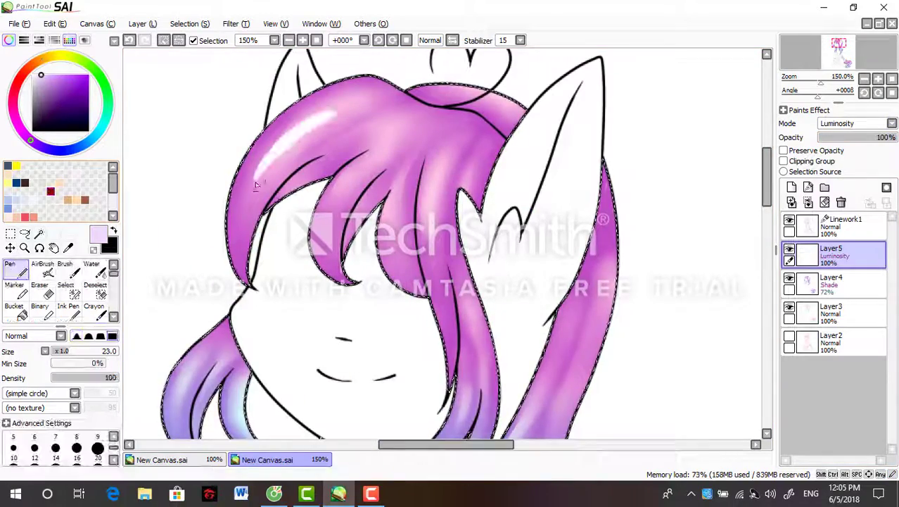
{"action": "left_click_drag", "start_coordinate": [387, 130], "coordinate": [324, 169]}
{"action": "left_click_drag", "start_coordinate": [450, 155], "coordinate": [433, 211]}
{"action": "mouse_move", "coordinate": [425, 204]}
{"action": "left_mouse_down"}
{"action": "mouse_move", "coordinate": [436, 304]}
{"action": "mouse_move", "coordinate": [450, 331]}
{"action": "left_mouse_up"}
Add pale highlight strokes to the side locks beside the face and down the long back hair
{"action": "scroll", "coordinate": [436, 304], "scroll_direction": "down", "scroll_amount": 2}
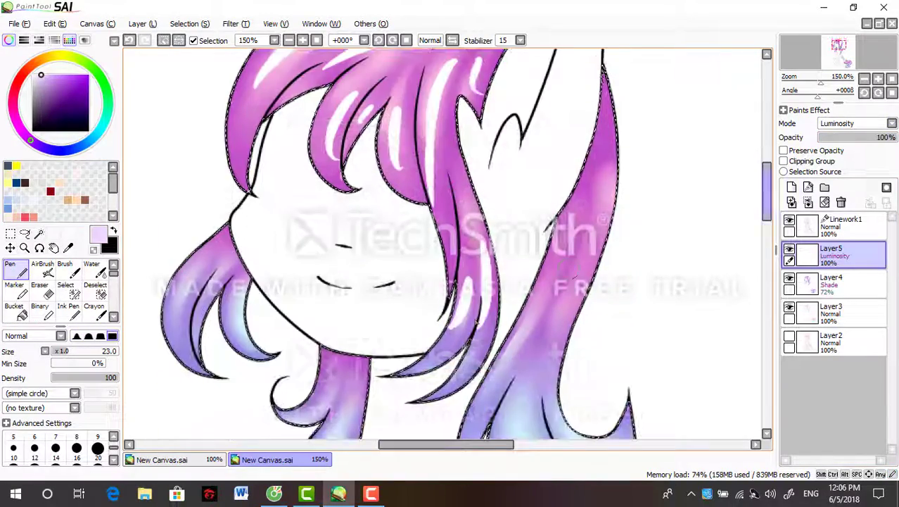
{"action": "scroll", "coordinate": [422, 296], "scroll_direction": "down", "scroll_amount": 3}
{"action": "left_click_drag", "start_coordinate": [185, 138], "coordinate": [173, 197]}
{"action": "mouse_move", "coordinate": [214, 162]}
{"action": "left_mouse_down"}
{"action": "mouse_move", "coordinate": [211, 190]}
{"action": "mouse_move", "coordinate": [255, 227]}
{"action": "left_mouse_up"}
{"action": "left_click_drag", "start_coordinate": [534, 151], "coordinate": [524, 205]}
{"action": "left_click_drag", "start_coordinate": [605, 56], "coordinate": [588, 141]}
{"action": "left_click_drag", "start_coordinate": [549, 370], "coordinate": [555, 408]}
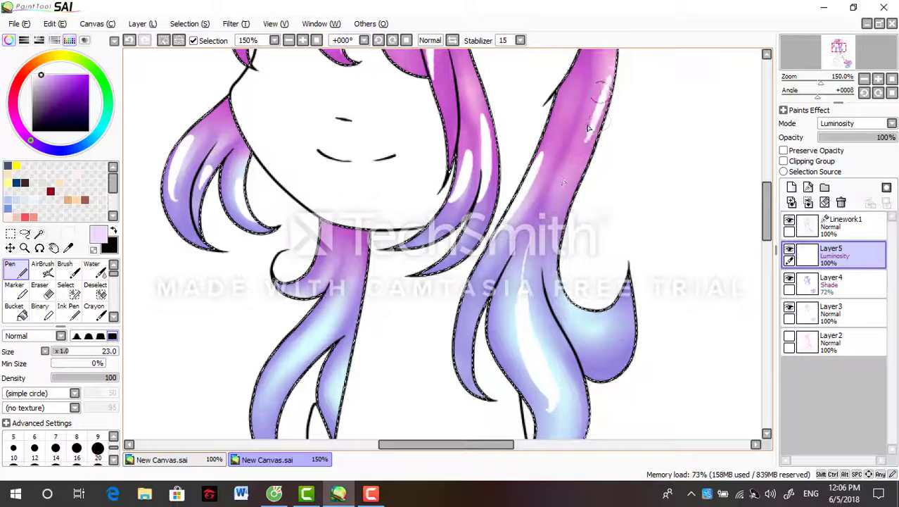
{"action": "scroll", "coordinate": [701, 227], "scroll_direction": "down", "scroll_amount": 2}
{"action": "left_click_drag", "start_coordinate": [493, 70], "coordinate": [475, 190]}
{"action": "left_click_drag", "start_coordinate": [619, 197], "coordinate": [627, 281]}
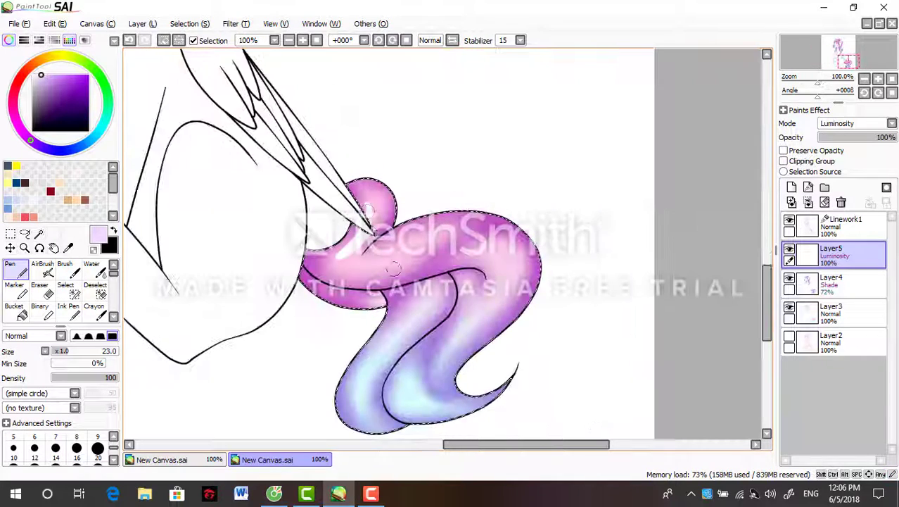
Paint pale highlight strokes along the upper curve and lower curls of the tail
{"action": "left_click_drag", "start_coordinate": [365, 271], "coordinate": [426, 239]}
{"action": "left_click_drag", "start_coordinate": [468, 337], "coordinate": [484, 317]}
{"action": "left_click_drag", "start_coordinate": [362, 370], "coordinate": [406, 312]}
Brush magenta shadows under the tail's upper fold on the Multiply layer and blend them with the Blur brush
{"action": "key", "text": "b"}
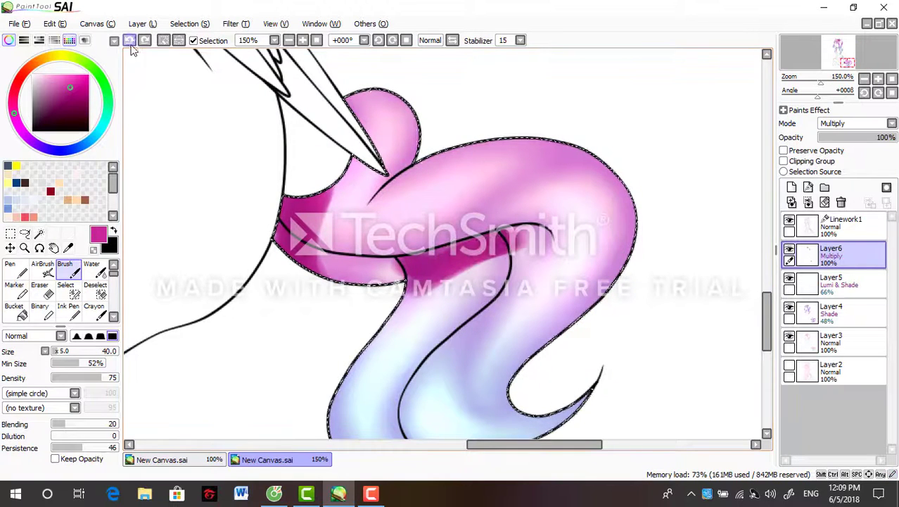
{"action": "left_click", "coordinate": [51, 362]}
{"action": "mouse_move", "coordinate": [394, 306]}
{"action": "left_mouse_down"}
{"action": "mouse_move", "coordinate": [430, 243]}
{"action": "mouse_move", "coordinate": [493, 253]}
{"action": "mouse_move", "coordinate": [492, 225]}
{"action": "mouse_move", "coordinate": [513, 232]}
{"action": "left_mouse_up"}
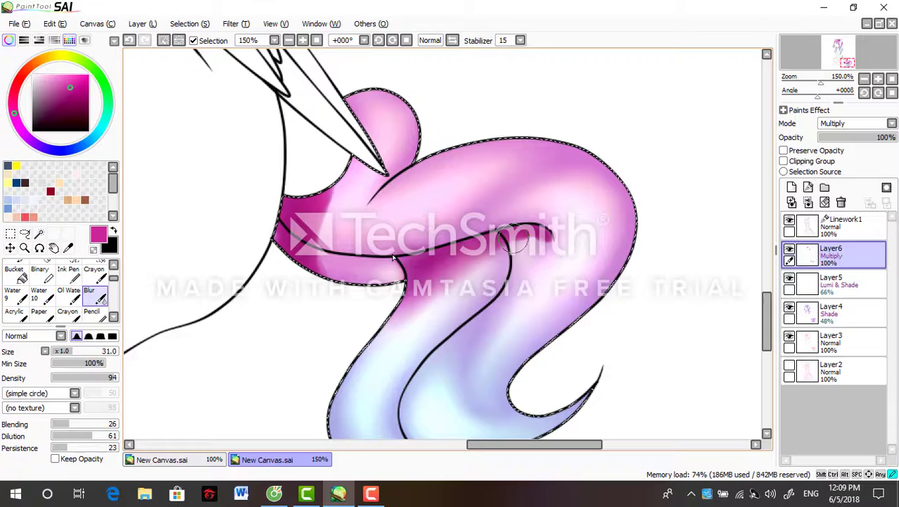
{"action": "left_click_drag", "start_coordinate": [517, 243], "coordinate": [418, 310]}
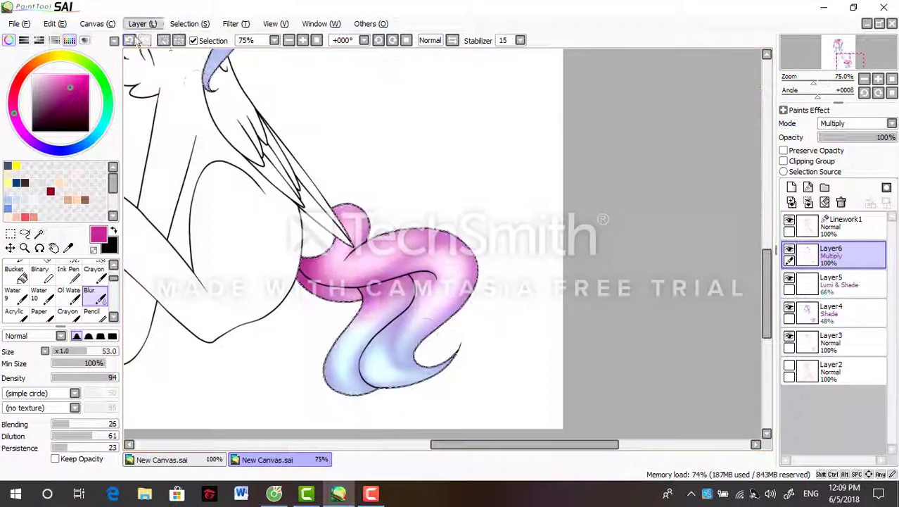
Set the Shade layer's opacity to 58% and the Multiply shadow layer's opacity to 67%
{"action": "left_click", "coordinate": [833, 310]}
{"action": "left_click_drag", "start_coordinate": [837, 137], "coordinate": [873, 137]}
{"action": "left_click", "coordinate": [833, 253]}
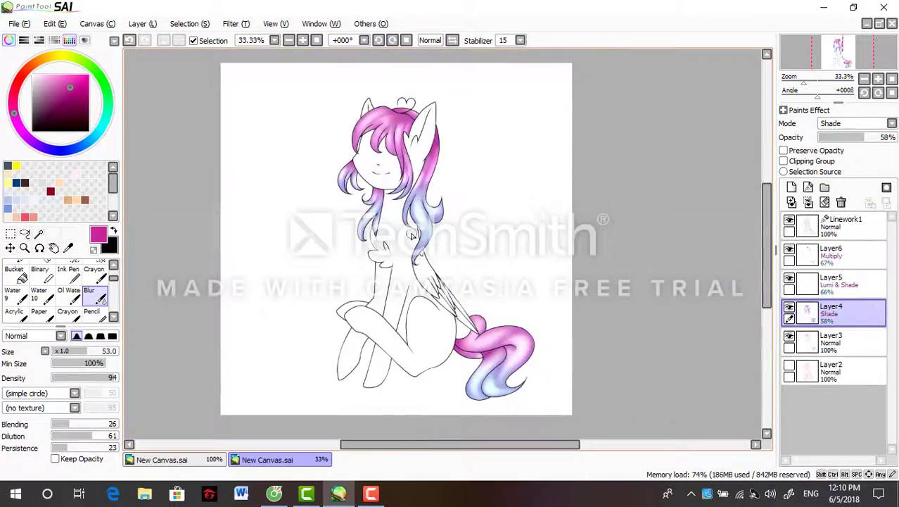
Select the pony's face, near ear, body and near legs with the Magic Wand on the linework layer, including tiny gaps between lines
{"action": "left_click", "coordinate": [39, 233]}
{"action": "left_click", "coordinate": [837, 224]}
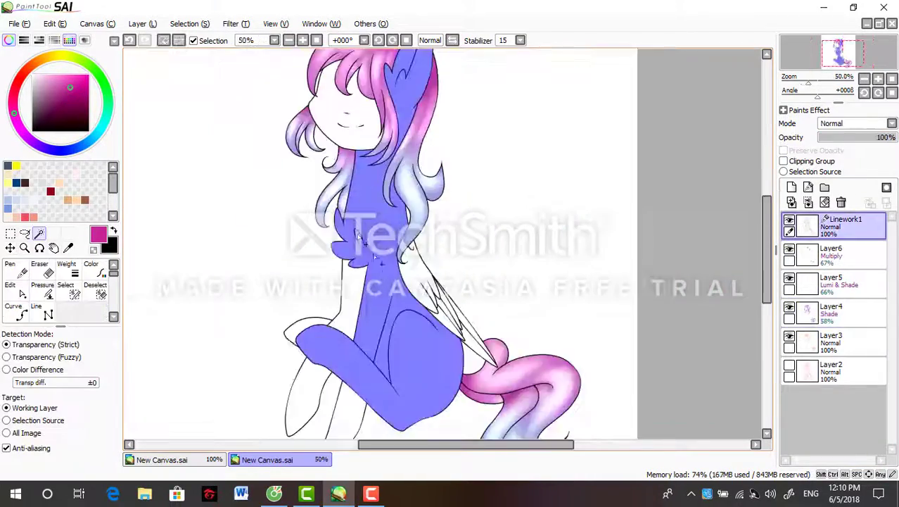
{"action": "scroll", "coordinate": [366, 242], "scroll_direction": "up", "scroll_amount": 8}
{"action": "scroll", "coordinate": [596, 226], "scroll_direction": "down", "scroll_amount": 8}
{"action": "scroll", "coordinate": [605, 212], "scroll_direction": "up", "scroll_amount": 10}
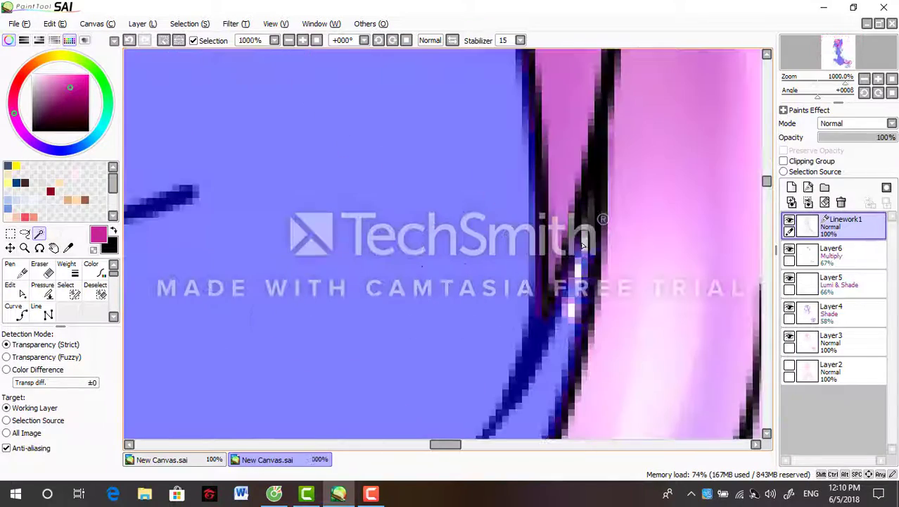
{"action": "scroll", "coordinate": [605, 211], "scroll_direction": "down", "scroll_amount": 10}
{"action": "scroll", "coordinate": [620, 199], "scroll_direction": "up", "scroll_amount": 10}
{"action": "scroll", "coordinate": [616, 209], "scroll_direction": "down", "scroll_amount": 10}
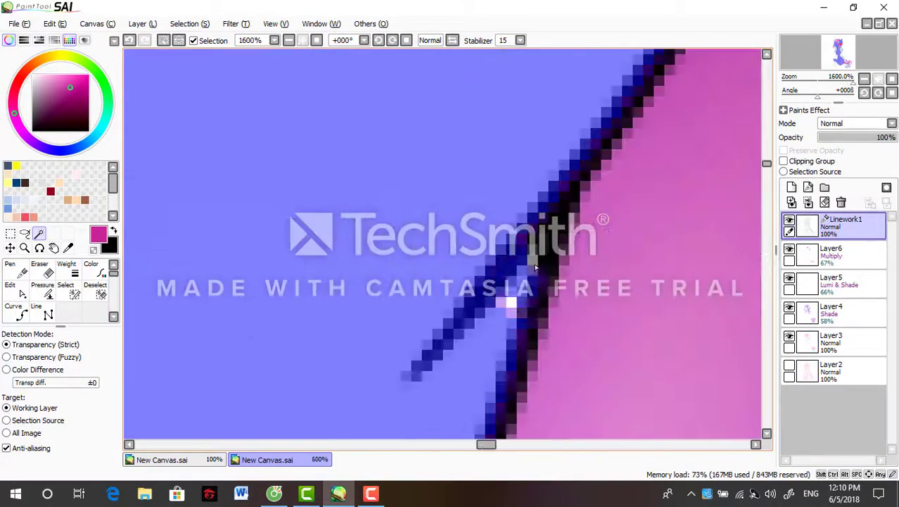
{"action": "scroll", "coordinate": [492, 211], "scroll_direction": "up", "scroll_amount": 5}
{"action": "scroll", "coordinate": [464, 299], "scroll_direction": "up", "scroll_amount": 5}
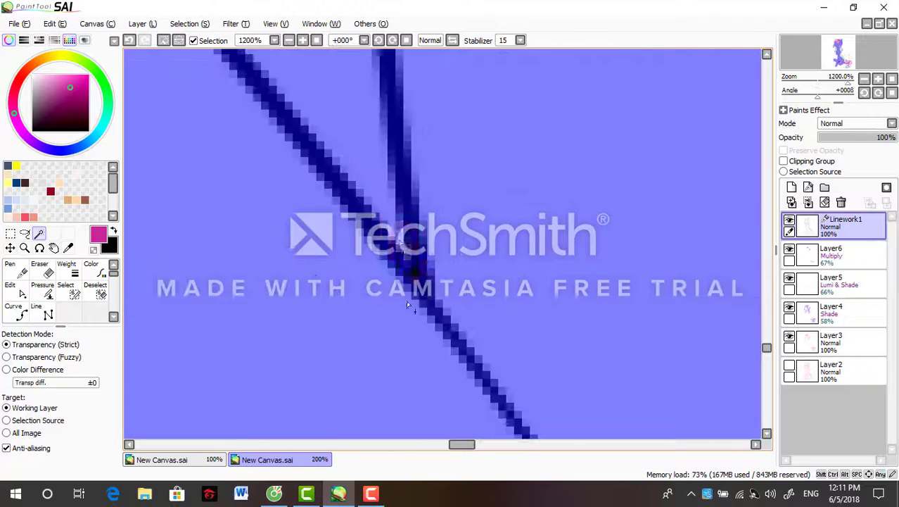
Fill the selected face, ear, body and legs with pale pink on a new layer using a large Pen
{"action": "left_click", "coordinate": [161, 459]}
{"action": "left_click", "coordinate": [268, 459]}
{"action": "scroll", "coordinate": [317, 407], "scroll_direction": "down", "scroll_amount": 5}
{"action": "key", "text": "n"}
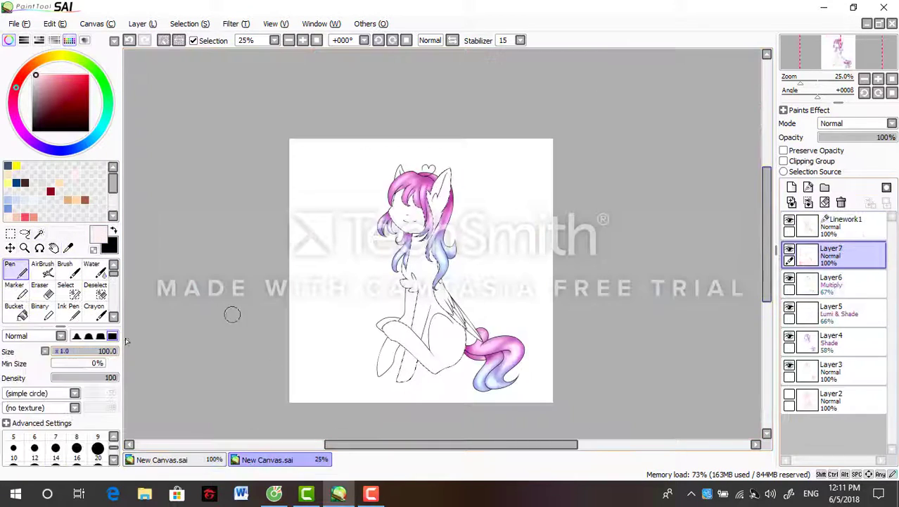
{"action": "left_click_drag", "start_coordinate": [394, 267], "coordinate": [429, 330]}
{"action": "scroll", "coordinate": [386, 139], "scroll_direction": "up", "scroll_amount": 2}
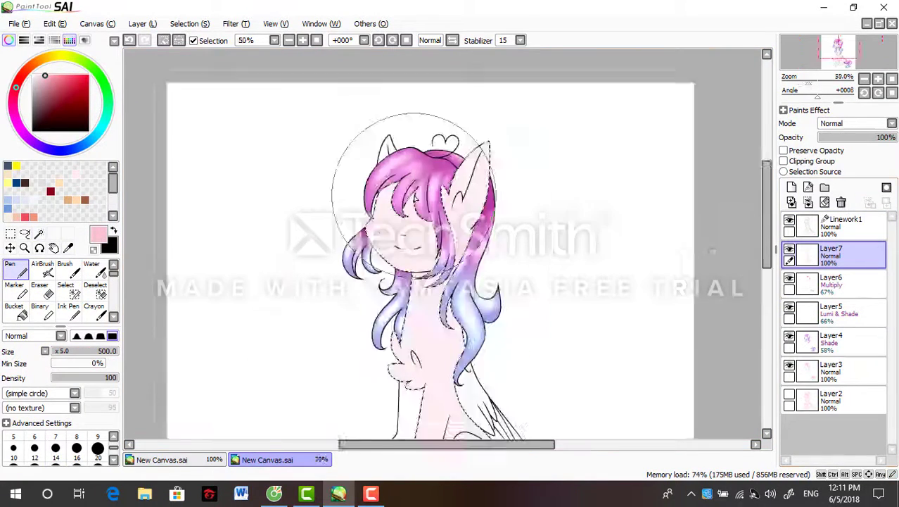
Add another layer and paint darker pink shading on the face under the bangs and inside the ear with the Pen
{"action": "left_click", "coordinate": [791, 187]}
{"action": "scroll", "coordinate": [386, 140], "scroll_direction": "up", "scroll_amount": 1}
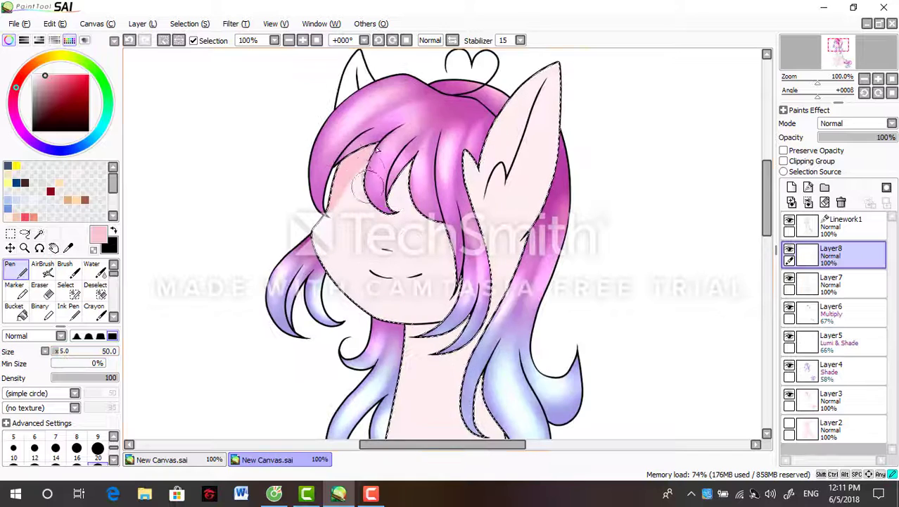
{"action": "mouse_move", "coordinate": [402, 183]}
{"action": "left_mouse_down"}
{"action": "mouse_move", "coordinate": [429, 337]}
{"action": "mouse_move", "coordinate": [450, 295]}
{"action": "mouse_move", "coordinate": [422, 330]}
{"action": "mouse_move", "coordinate": [457, 296]}
{"action": "left_mouse_up"}
{"action": "mouse_move", "coordinate": [504, 165]}
{"action": "left_mouse_down"}
{"action": "mouse_move", "coordinate": [532, 105]}
{"action": "mouse_move", "coordinate": [565, 63]}
{"action": "mouse_move", "coordinate": [538, 207]}
{"action": "left_mouse_up"}
Draw a short black belly line between the front leg and thigh on the linework layer with the Curve tool at size 3
{"action": "left_click_drag", "start_coordinate": [767, 184], "coordinate": [756, 302]}
{"action": "scroll", "coordinate": [756, 301], "scroll_direction": "up", "scroll_amount": 1}
{"action": "left_click", "coordinate": [841, 224]}
{"action": "left_click", "coordinate": [14, 310]}
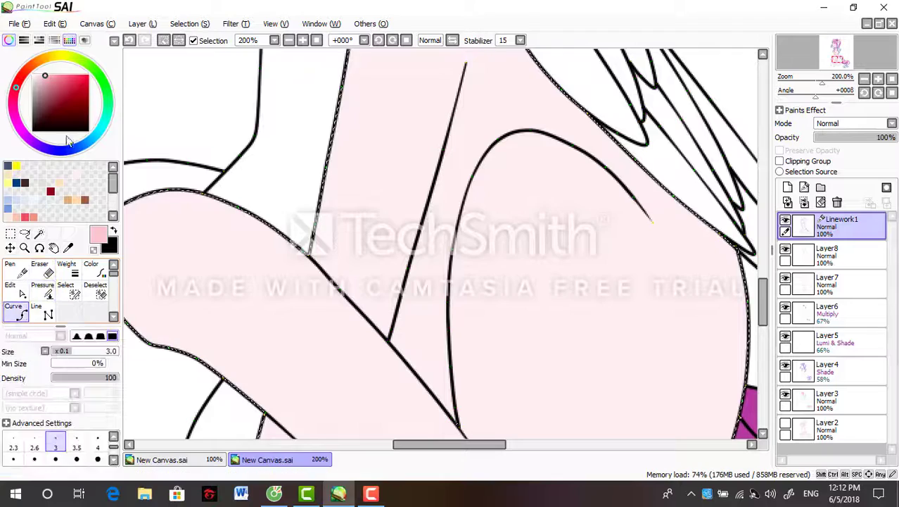
{"action": "scroll", "coordinate": [504, 220], "scroll_direction": "down", "scroll_amount": 3}
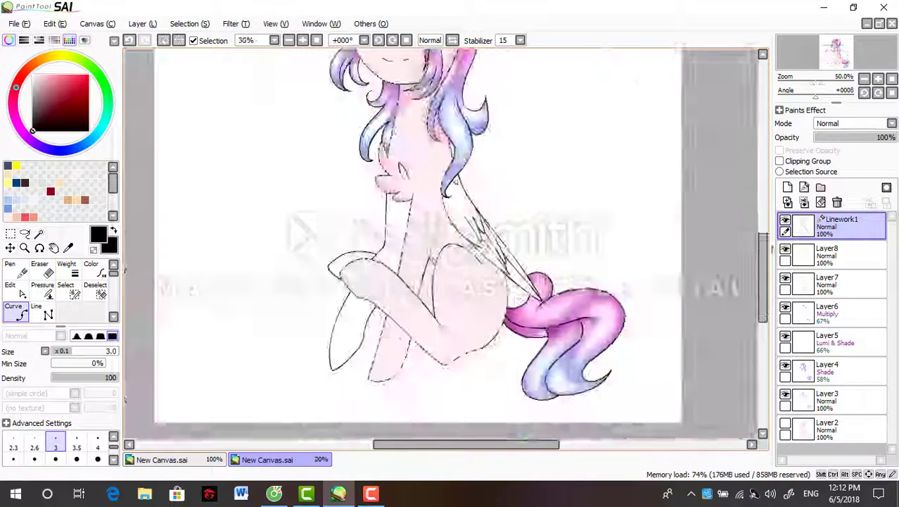
Remove the gap between the front leg and thigh from the selection with the Deselect pen at size 10, then clean its edges
{"action": "left_click", "coordinate": [95, 290]}
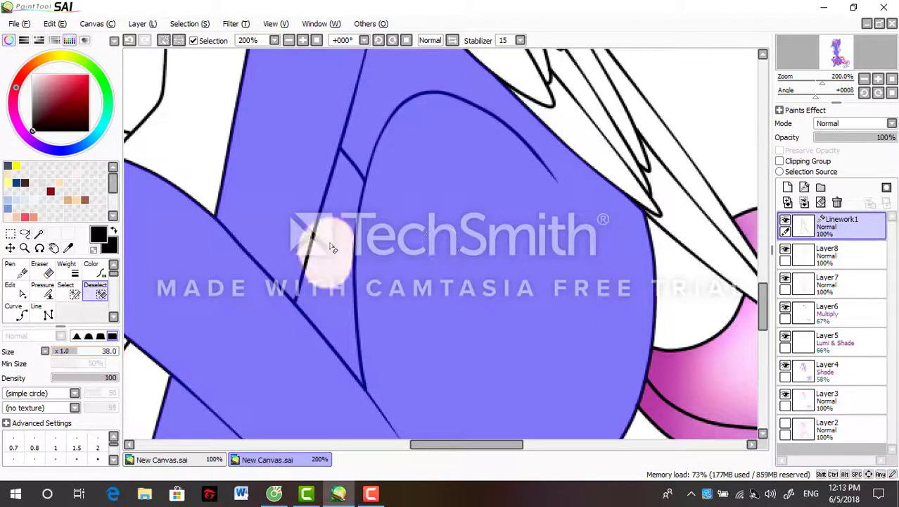
{"action": "key", "text": "bracketleft"}
{"action": "key", "text": "bracketleft"}
{"action": "key", "text": "bracketleft"}
{"action": "key", "text": "bracketleft"}
{"action": "key", "text": "bracketleft"}
{"action": "key", "text": "bracketleft"}
{"action": "key", "text": "bracketleft"}
{"action": "key", "text": "bracketleft"}
{"action": "mouse_move", "coordinate": [341, 152]}
{"action": "left_mouse_down"}
{"action": "mouse_move", "coordinate": [332, 197]}
{"action": "mouse_move", "coordinate": [341, 158]}
{"action": "left_mouse_up"}
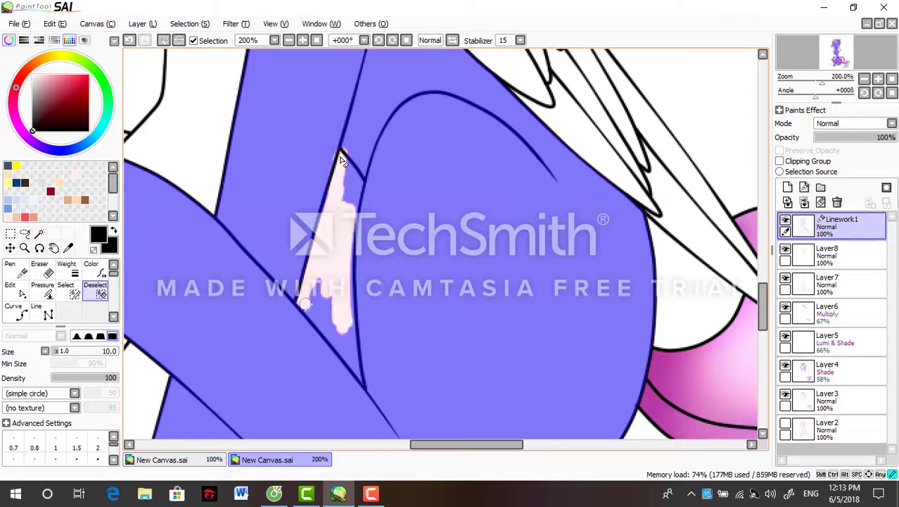
{"action": "left_click", "coordinate": [74, 292]}
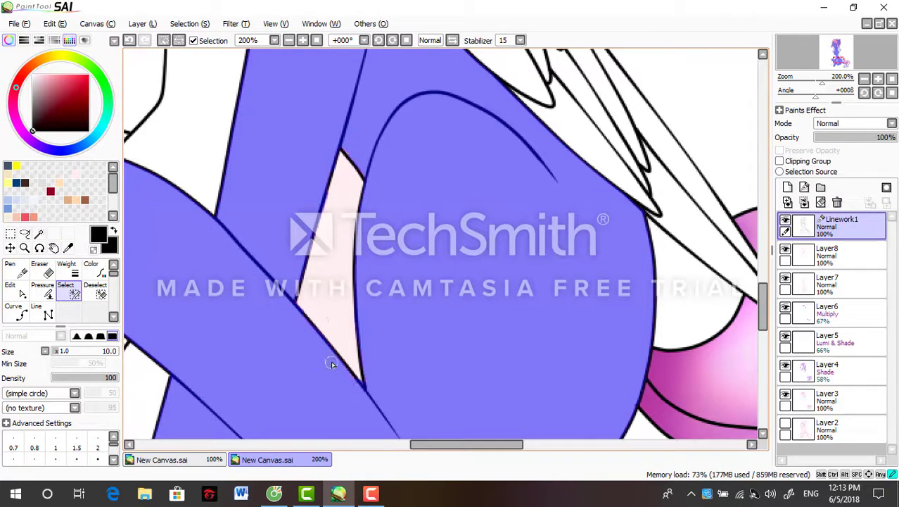
Paint darker pink shading along the belly line and the front edge of the thigh on Layer8 with the Pen at size 30
{"action": "scroll", "coordinate": [330, 360], "scroll_direction": "down", "scroll_amount": 4}
{"action": "left_click", "coordinate": [828, 254]}
{"action": "scroll", "coordinate": [355, 299], "scroll_direction": "up", "scroll_amount": 2}
{"action": "key", "text": "n"}
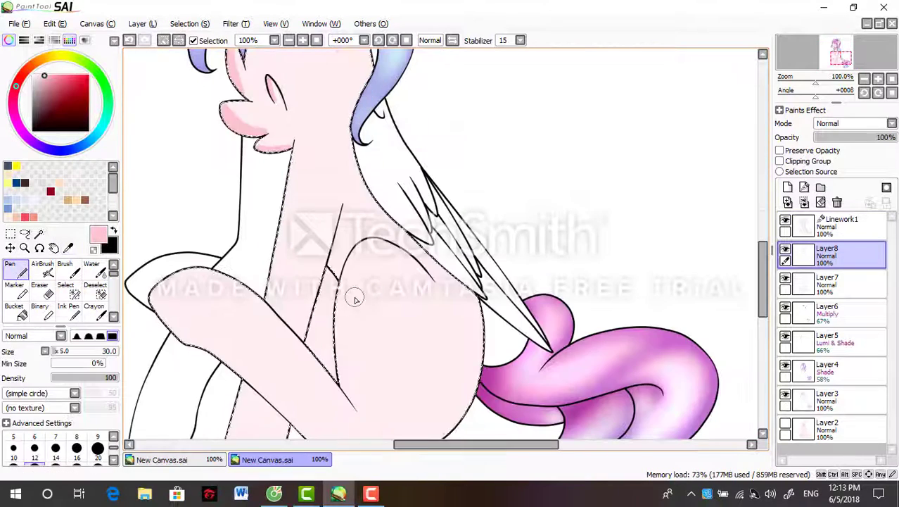
{"action": "mouse_move", "coordinate": [329, 249]}
{"action": "left_mouse_down"}
{"action": "mouse_move", "coordinate": [306, 315]}
{"action": "mouse_move", "coordinate": [336, 270]}
{"action": "left_mouse_up"}
{"action": "mouse_move", "coordinate": [378, 241]}
{"action": "left_mouse_down"}
{"action": "mouse_move", "coordinate": [429, 291]}
{"action": "mouse_move", "coordinate": [337, 351]}
{"action": "mouse_move", "coordinate": [350, 332]}
{"action": "mouse_move", "coordinate": [348, 307]}
{"action": "mouse_move", "coordinate": [352, 401]}
{"action": "left_mouse_up"}
Paint darker pink shading on the front and hind legs, the underside of the haunch, and the back
{"action": "left_click_drag", "start_coordinate": [763, 258], "coordinate": [766, 275]}
{"action": "mouse_move", "coordinate": [243, 304]}
{"action": "left_mouse_down"}
{"action": "mouse_move", "coordinate": [255, 323]}
{"action": "mouse_move", "coordinate": [266, 321]}
{"action": "mouse_move", "coordinate": [246, 314]}
{"action": "mouse_move", "coordinate": [272, 335]}
{"action": "mouse_move", "coordinate": [250, 429]}
{"action": "left_mouse_up"}
{"action": "left_click_drag", "start_coordinate": [349, 303], "coordinate": [362, 394]}
{"action": "mouse_move", "coordinate": [161, 236]}
{"action": "left_mouse_down"}
{"action": "mouse_move", "coordinate": [204, 250]}
{"action": "mouse_move", "coordinate": [215, 274]}
{"action": "mouse_move", "coordinate": [268, 323]}
{"action": "left_mouse_up"}
{"action": "left_click_drag", "start_coordinate": [357, 365], "coordinate": [428, 357]}
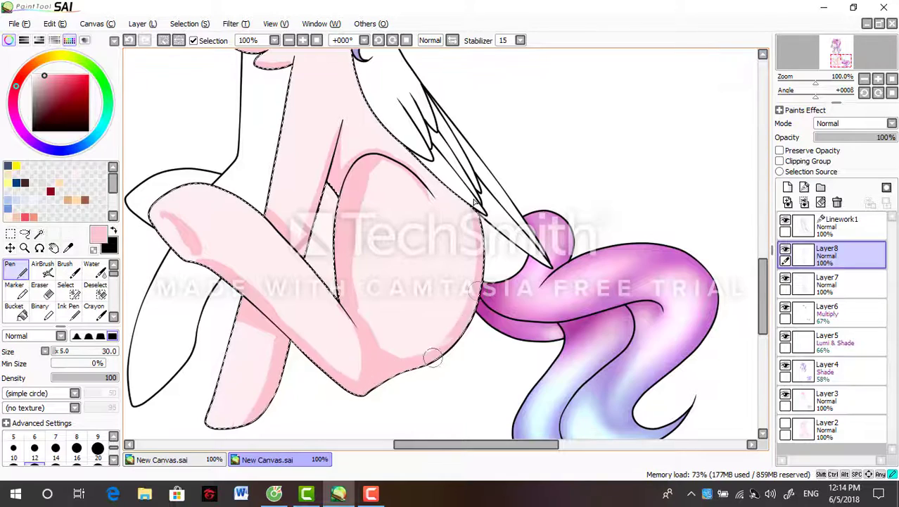
{"action": "scroll", "coordinate": [423, 317], "scroll_direction": "up", "scroll_amount": 3}
{"action": "left_click_drag", "start_coordinate": [355, 88], "coordinate": [366, 220]}
Smooth the pink shading on the face and ear with the Blur brush, reducing it to size 26
{"action": "scroll", "coordinate": [368, 221], "scroll_direction": "up", "scroll_amount": 5}
{"action": "scroll", "coordinate": [63, 295], "scroll_direction": "down", "scroll_amount": 1}
{"action": "left_click", "coordinate": [89, 300]}
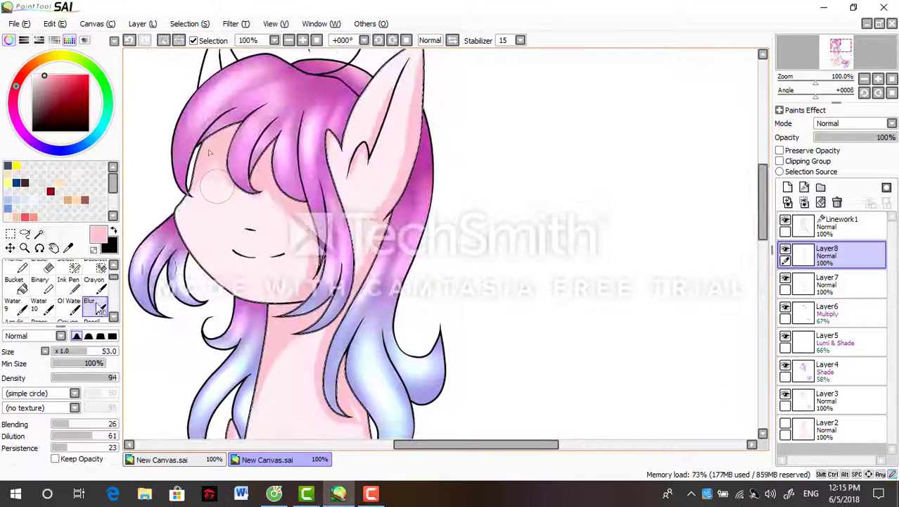
{"action": "mouse_move", "coordinate": [405, 162]}
{"action": "left_mouse_down"}
{"action": "mouse_move", "coordinate": [412, 84]}
{"action": "mouse_move", "coordinate": [336, 153]}
{"action": "left_mouse_up"}
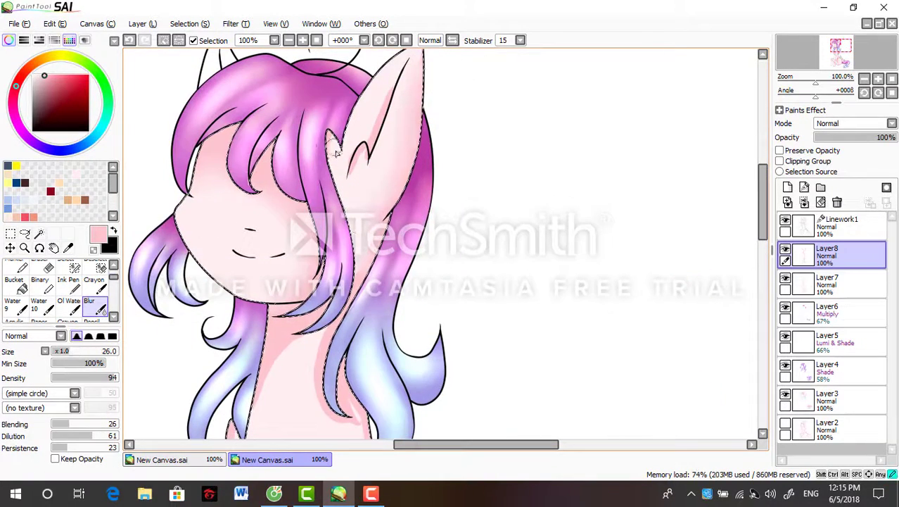
Blur the pink shading on the neck, chest, back, thigh and legs with the brush at size 39
{"action": "scroll", "coordinate": [375, 133], "scroll_direction": "down", "scroll_amount": 4}
{"action": "left_click", "coordinate": [80, 356]}
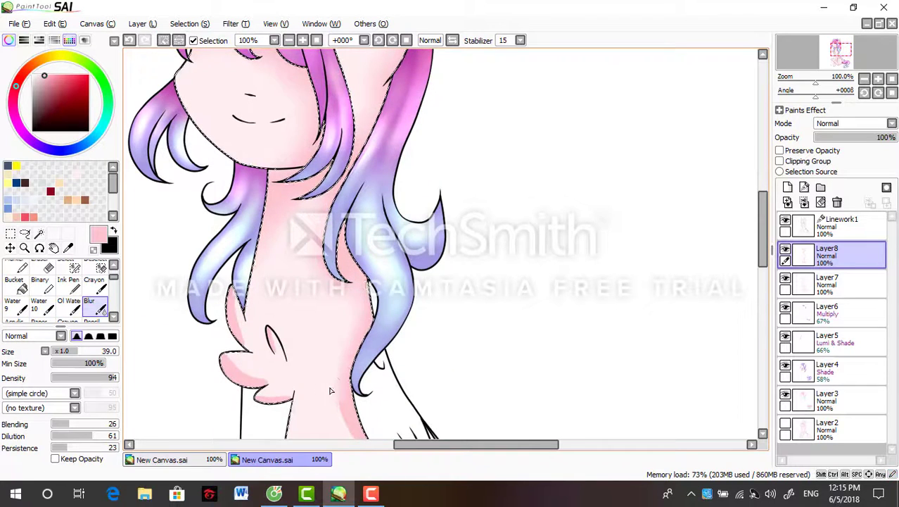
{"action": "scroll", "coordinate": [330, 390], "scroll_direction": "down", "scroll_amount": 6}
{"action": "scroll", "coordinate": [212, 118], "scroll_direction": "down", "scroll_amount": 3}
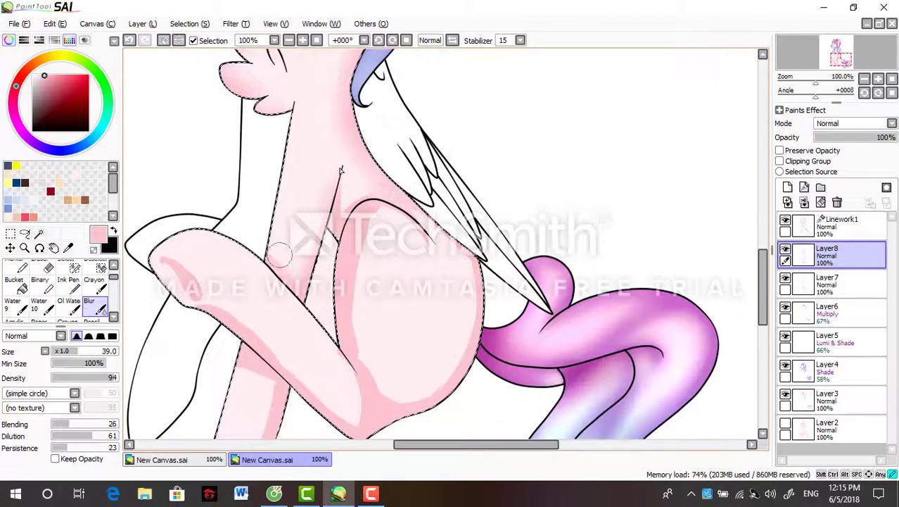
{"action": "scroll", "coordinate": [762, 294], "scroll_direction": "down", "scroll_amount": 4}
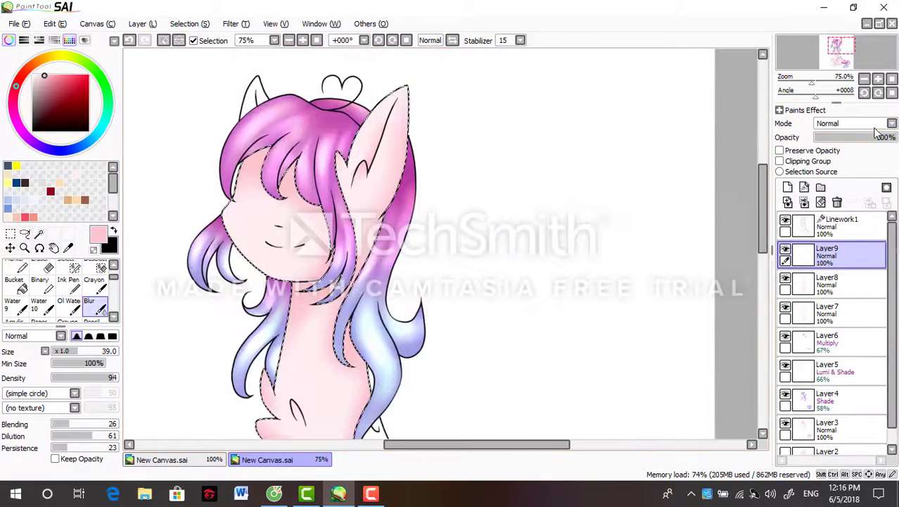
Set Layer9 to Multiply and brush deeper pink shadows under the bangs, beside the front lock and on the ear
{"action": "left_click", "coordinate": [853, 123]}
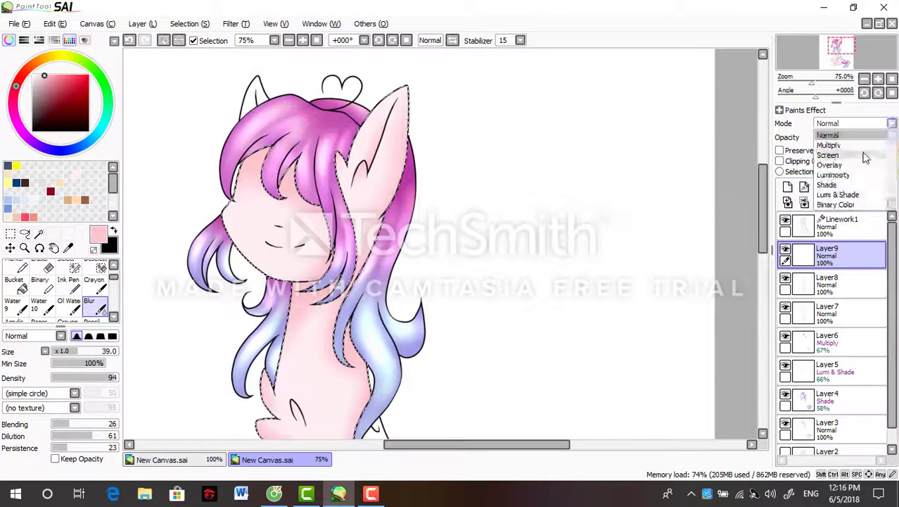
{"action": "left_click", "coordinate": [845, 138]}
{"action": "key", "text": "b"}
{"action": "key", "text": "ctrl+plus"}
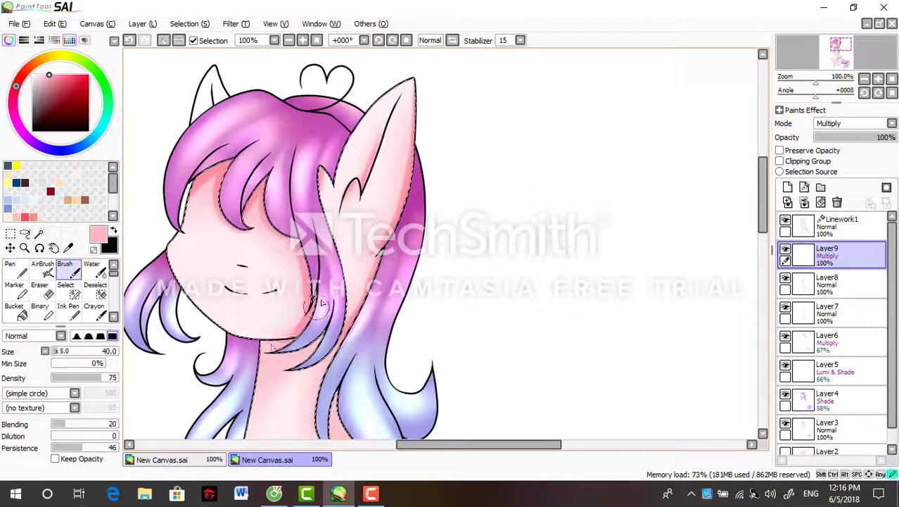
Brush deeper pink shadows on the neck under the chin and hair, and down the back to the rump at size 40
{"action": "scroll", "coordinate": [289, 328], "scroll_direction": "down", "scroll_amount": 5}
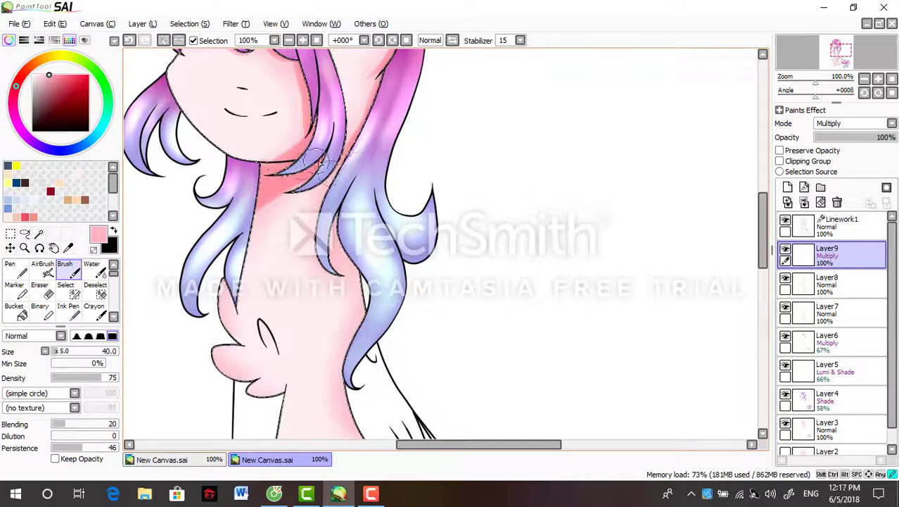
{"action": "scroll", "coordinate": [381, 283], "scroll_direction": "down", "scroll_amount": 5}
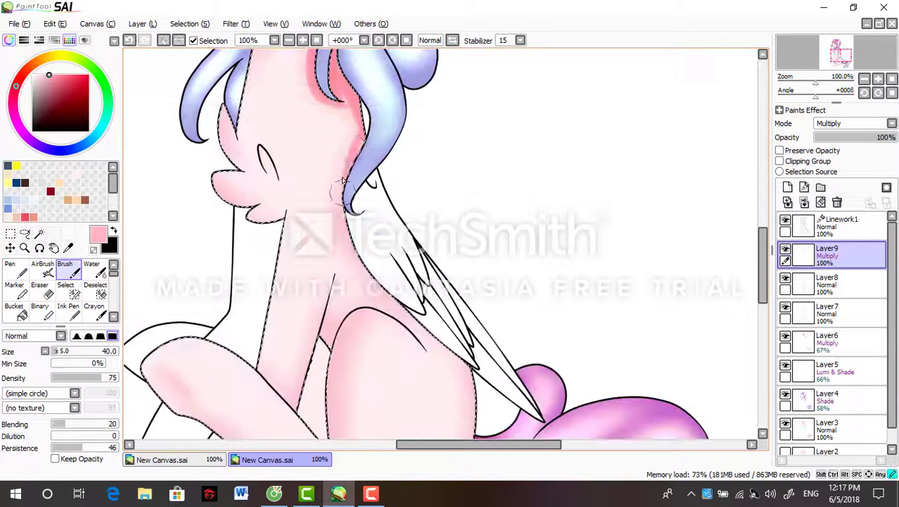
{"action": "left_click_drag", "start_coordinate": [387, 295], "coordinate": [473, 394]}
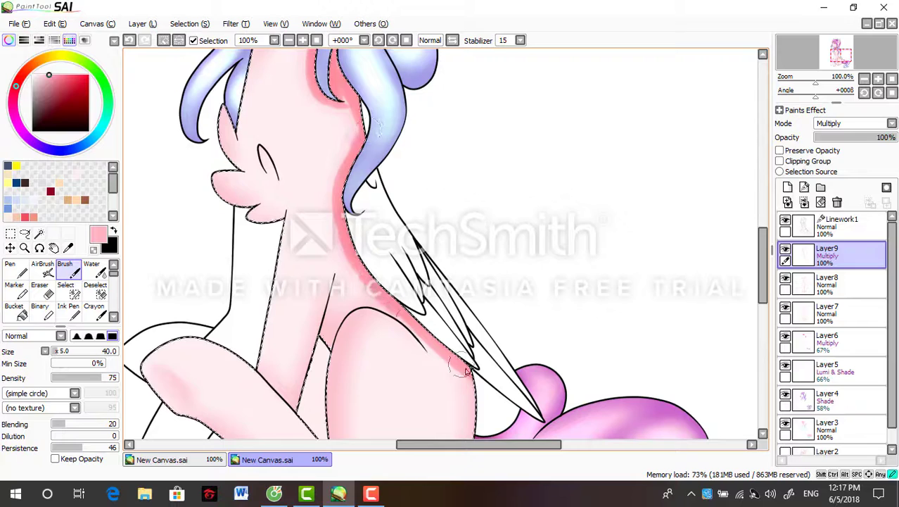
Brush deeper pink shadows on the thigh, the raised leg, the foreleg and the lower leg at brush size 40
{"action": "scroll", "coordinate": [162, 236], "scroll_direction": "down", "scroll_amount": 4}
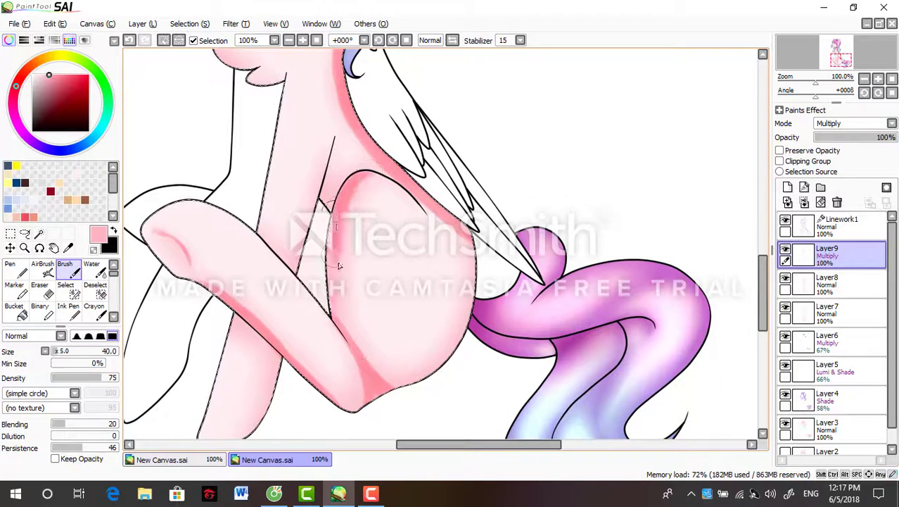
{"action": "scroll", "coordinate": [764, 247], "scroll_direction": "up", "scroll_amount": 2}
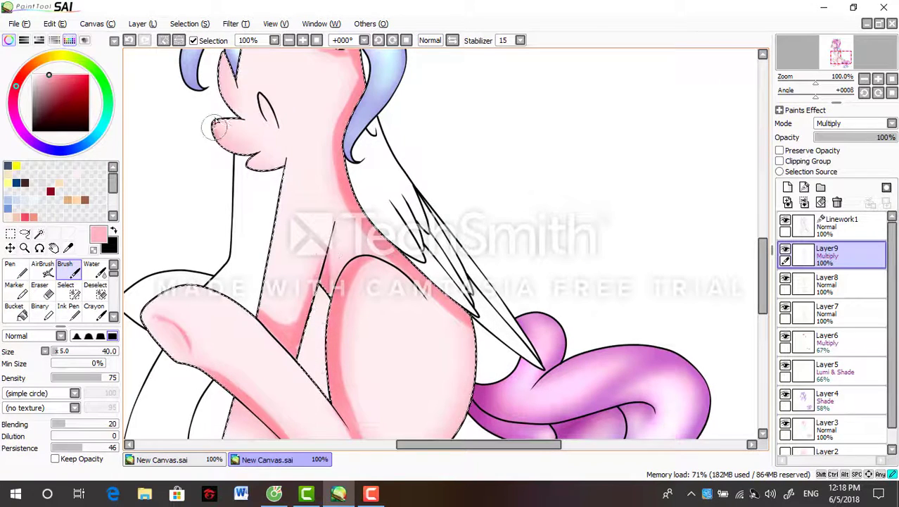
{"action": "scroll", "coordinate": [267, 166], "scroll_direction": "down", "scroll_amount": 4}
{"action": "scroll", "coordinate": [328, 250], "scroll_direction": "up", "scroll_amount": 5}
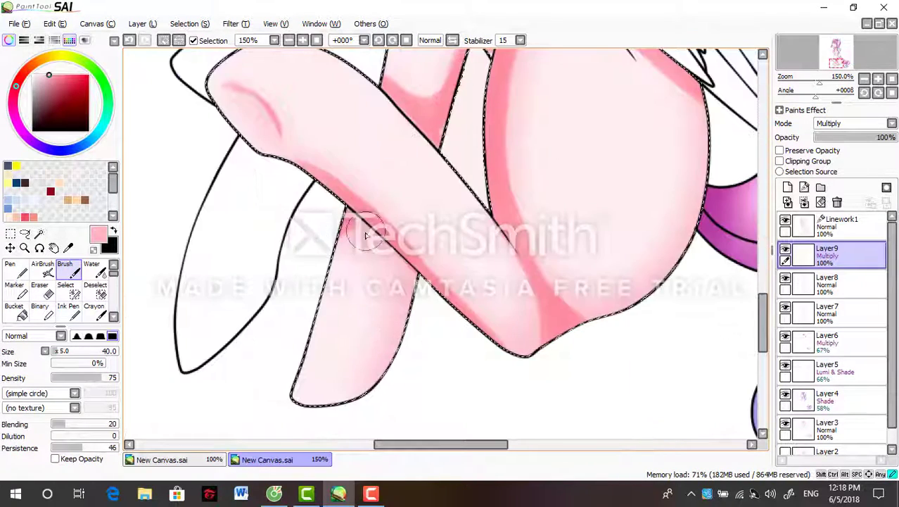
{"action": "scroll", "coordinate": [365, 235], "scroll_direction": "up", "scroll_amount": 1}
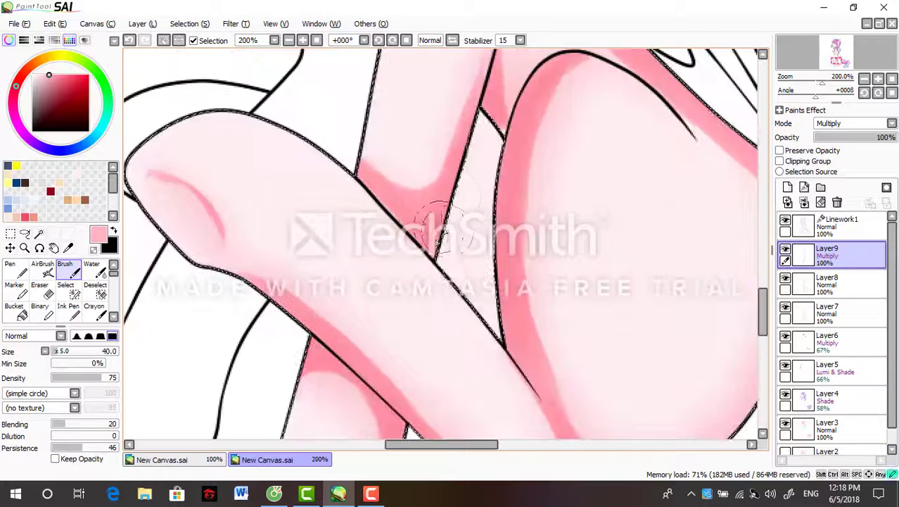
{"action": "scroll", "coordinate": [440, 224], "scroll_direction": "down", "scroll_amount": 2}
{"action": "scroll", "coordinate": [416, 220], "scroll_direction": "up", "scroll_amount": 1}
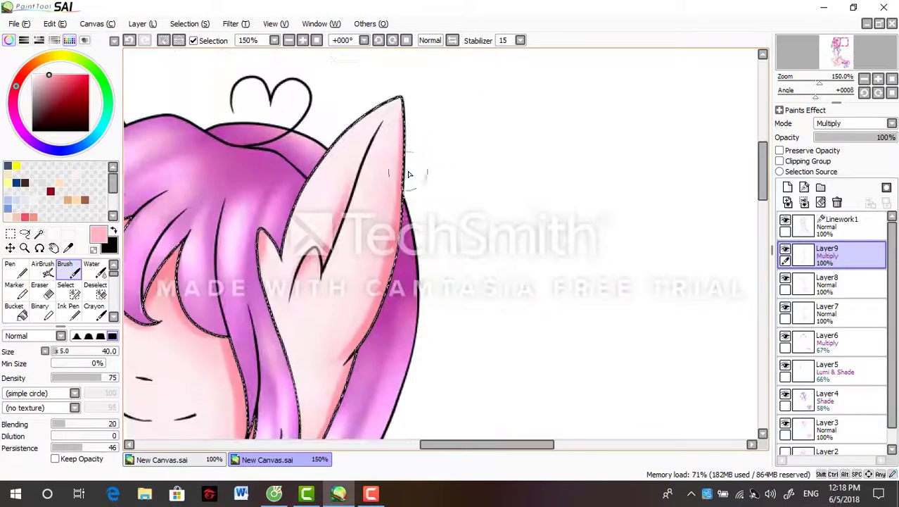
Brush a deeper pink shadow along the near ear's edge and lower Layer9's opacity to 56%
{"action": "scroll", "coordinate": [402, 116], "scroll_direction": "down", "scroll_amount": 3}
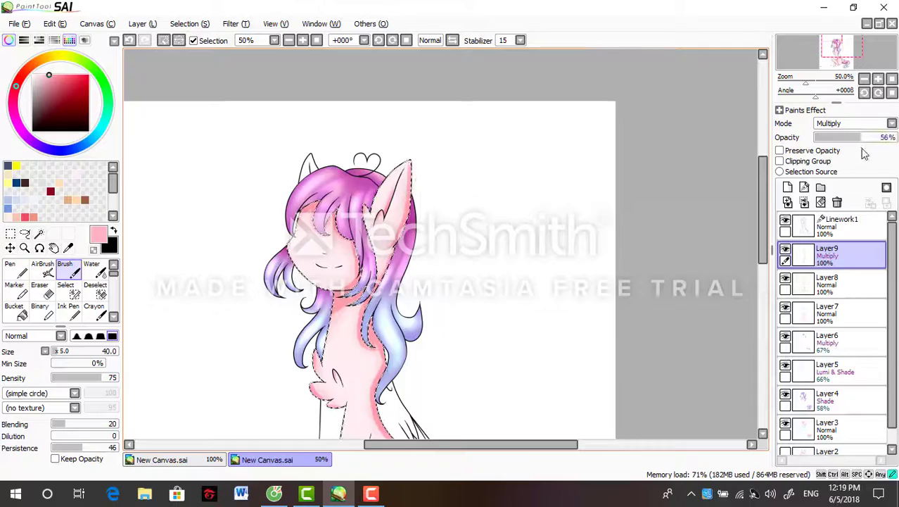
{"action": "scroll", "coordinate": [502, 271], "scroll_direction": "down", "scroll_amount": 1}
{"action": "scroll", "coordinate": [501, 271], "scroll_direction": "up", "scroll_amount": 4}
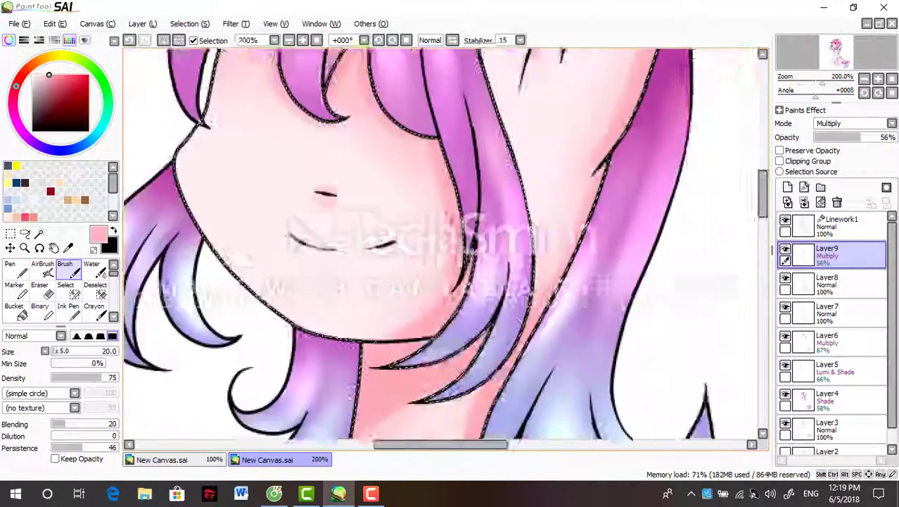
{"action": "scroll", "coordinate": [444, 242], "scroll_direction": "down", "scroll_amount": 4}
Select the uncoloured far ear, far foreleg and far hind leg areas on Linework1 with the Magic Wand
{"action": "left_click", "coordinate": [38, 233]}
{"action": "scroll", "coordinate": [320, 150], "scroll_direction": "up", "scroll_amount": 4}
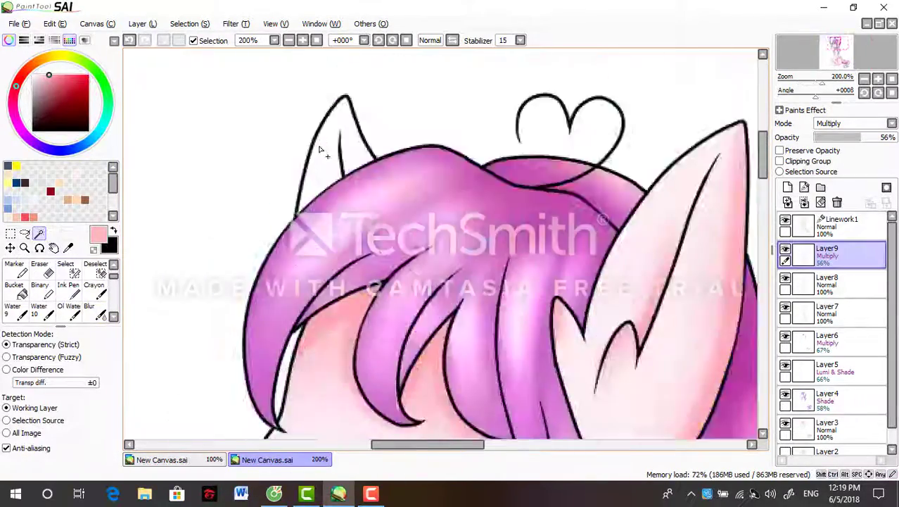
{"action": "scroll", "coordinate": [302, 168], "scroll_direction": "up", "scroll_amount": 3}
{"action": "scroll", "coordinate": [303, 169], "scroll_direction": "down", "scroll_amount": 5}
{"action": "scroll", "coordinate": [286, 230], "scroll_direction": "up", "scroll_amount": 5}
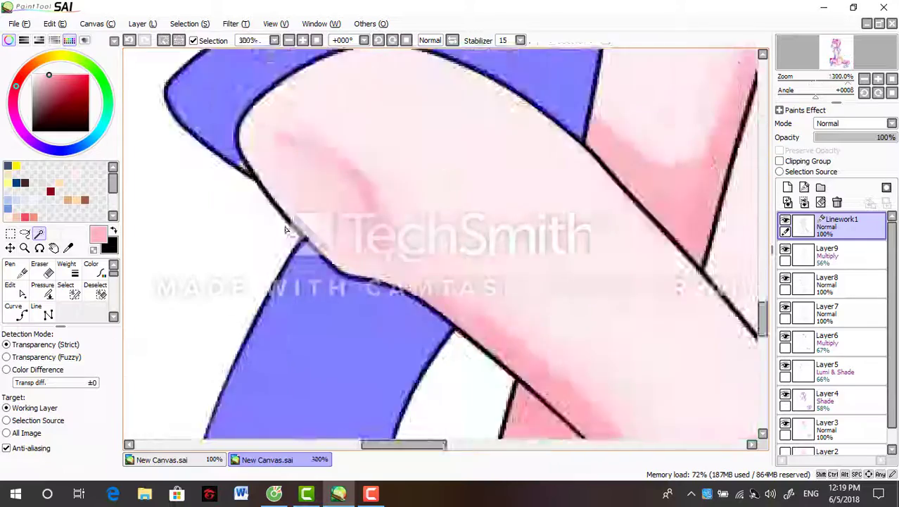
{"action": "scroll", "coordinate": [287, 230], "scroll_direction": "up", "scroll_amount": 3}
{"action": "scroll", "coordinate": [366, 281], "scroll_direction": "down", "scroll_amount": 6}
{"action": "scroll", "coordinate": [450, 325], "scroll_direction": "up", "scroll_amount": 5}
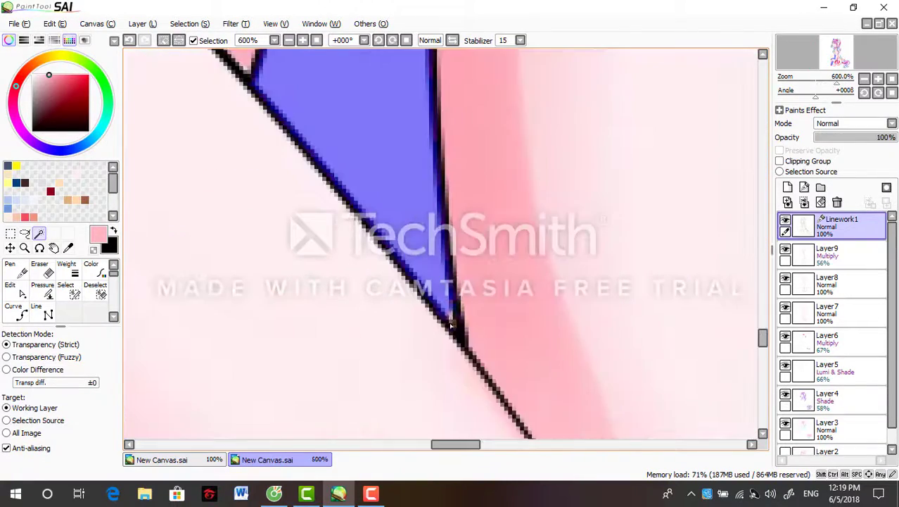
{"action": "scroll", "coordinate": [450, 325], "scroll_direction": "down", "scroll_amount": 6}
{"action": "scroll", "coordinate": [410, 218], "scroll_direction": "up", "scroll_amount": 2}
Fill the selected far ear and legs with a dusky pink on Layer7 using the Pen
{"action": "left_click", "coordinate": [827, 309]}
{"action": "left_click", "coordinate": [67, 247]}
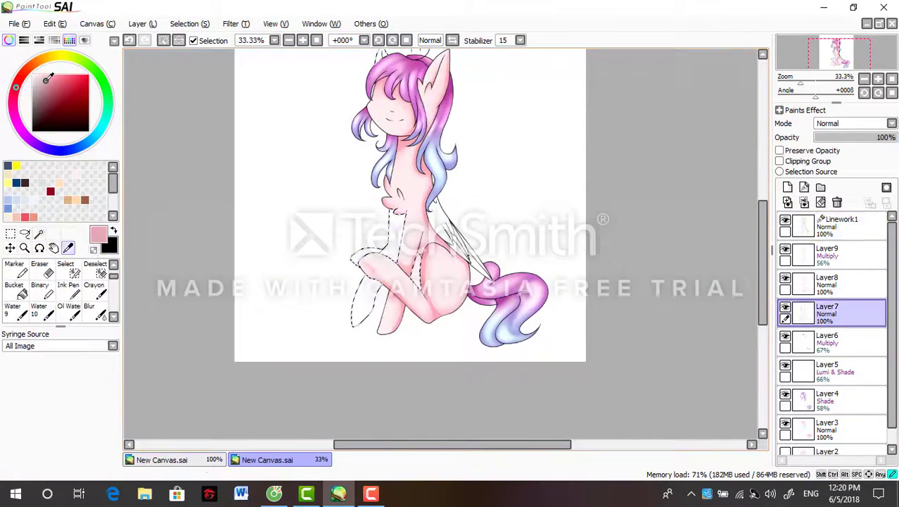
{"action": "key", "text": "n"}
{"action": "scroll", "coordinate": [440, 214], "scroll_direction": "up", "scroll_amount": 1}
Shade the far legs on Layer8 with a darker pink Pen at size 60, and the far ear at size 30
{"action": "left_click", "coordinate": [828, 281]}
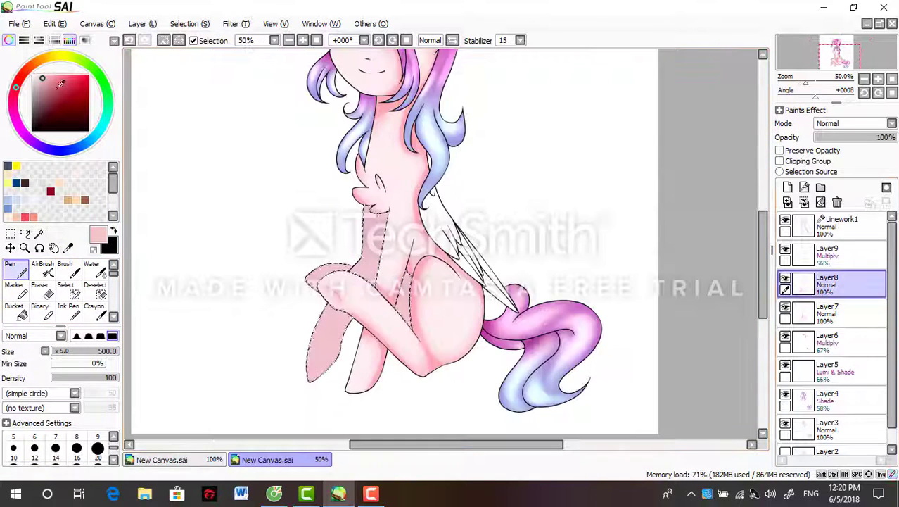
{"action": "left_click", "coordinate": [62, 351]}
{"action": "scroll", "coordinate": [345, 283], "scroll_direction": "up", "scroll_amount": 1}
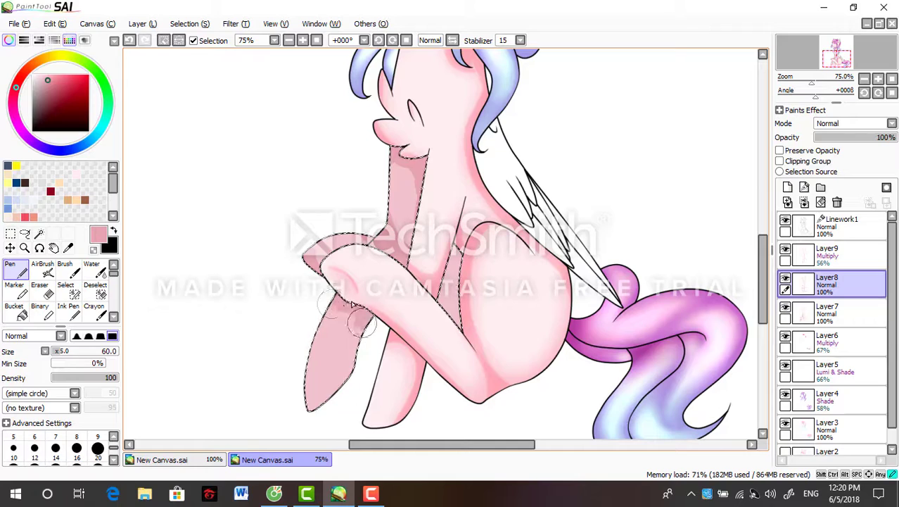
{"action": "scroll", "coordinate": [342, 306], "scroll_direction": "up", "scroll_amount": 5}
{"action": "key", "text": "bracketleft"}
{"action": "key", "text": "bracketleft"}
{"action": "key", "text": "bracketleft"}
{"action": "key", "text": "bracketleft"}
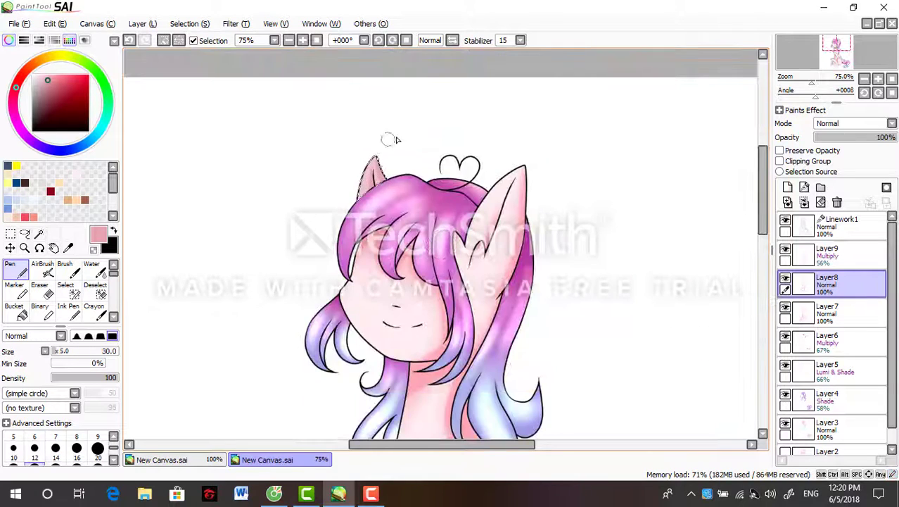
Smooth the darker pink shading on the far legs and far ear with the Blur brush at size 50
{"action": "scroll", "coordinate": [395, 139], "scroll_direction": "down", "scroll_amount": 5}
{"action": "scroll", "coordinate": [70, 288], "scroll_direction": "down", "scroll_amount": 3}
{"action": "left_click", "coordinate": [89, 283]}
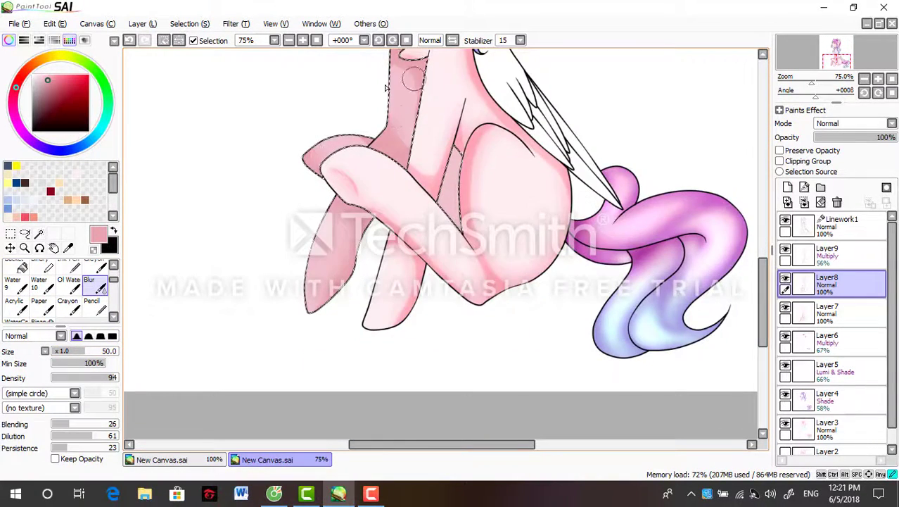
{"action": "scroll", "coordinate": [386, 88], "scroll_direction": "up", "scroll_amount": 5}
{"action": "scroll", "coordinate": [704, 176], "scroll_direction": "down", "scroll_amount": 5}
Brush deeper pink shadows on the far foreleg and far hind leg on Layer9 at brush size 45
{"action": "left_click", "coordinate": [827, 253]}
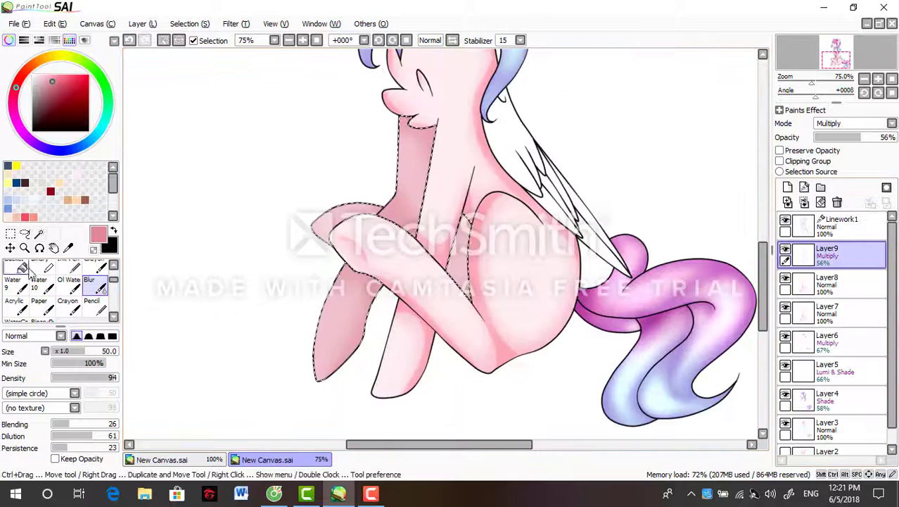
{"action": "key", "text": "b"}
{"action": "scroll", "coordinate": [441, 168], "scroll_direction": "up", "scroll_amount": 1}
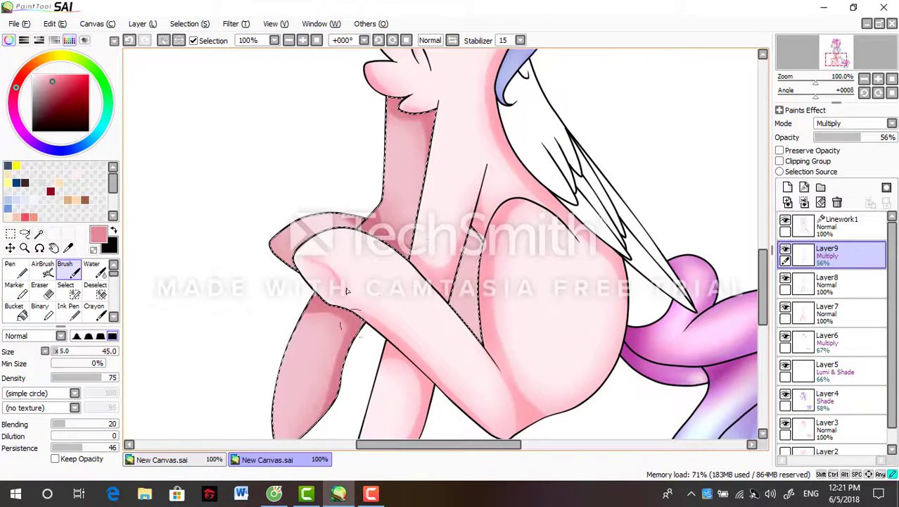
{"action": "scroll", "coordinate": [331, 257], "scroll_direction": "right", "scroll_amount": 3}
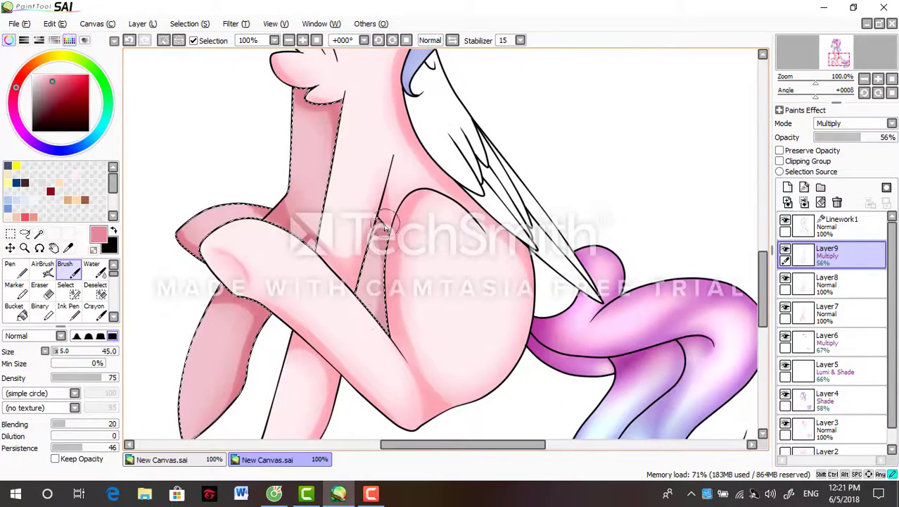
{"action": "scroll", "coordinate": [384, 225], "scroll_direction": "down", "scroll_amount": 3}
Select the whole wing on Linework1 with the Magic Wand and paint the missed feather tips into the selection
{"action": "scroll", "coordinate": [273, 172], "scroll_direction": "up", "scroll_amount": 4}
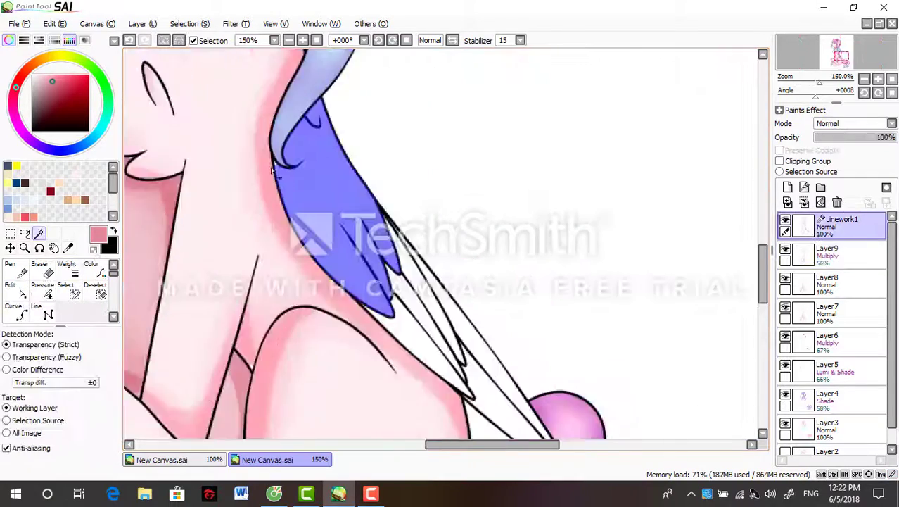
{"action": "scroll", "coordinate": [273, 172], "scroll_direction": "down", "scroll_amount": 2}
{"action": "scroll", "coordinate": [296, 176], "scroll_direction": "up", "scroll_amount": 4}
{"action": "scroll", "coordinate": [422, 225], "scroll_direction": "down", "scroll_amount": 1}
{"action": "key", "text": "s"}
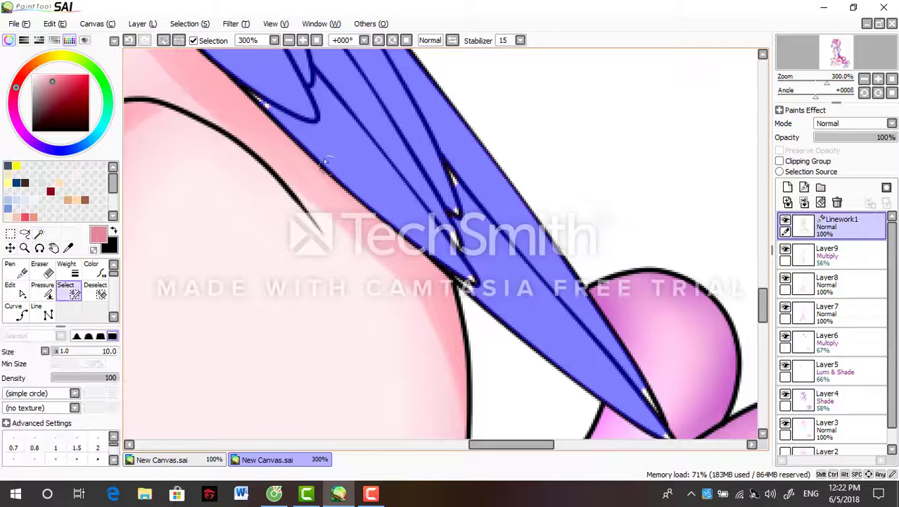
{"action": "scroll", "coordinate": [325, 161], "scroll_direction": "up", "scroll_amount": 3}
{"action": "scroll", "coordinate": [462, 311], "scroll_direction": "down", "scroll_amount": 2}
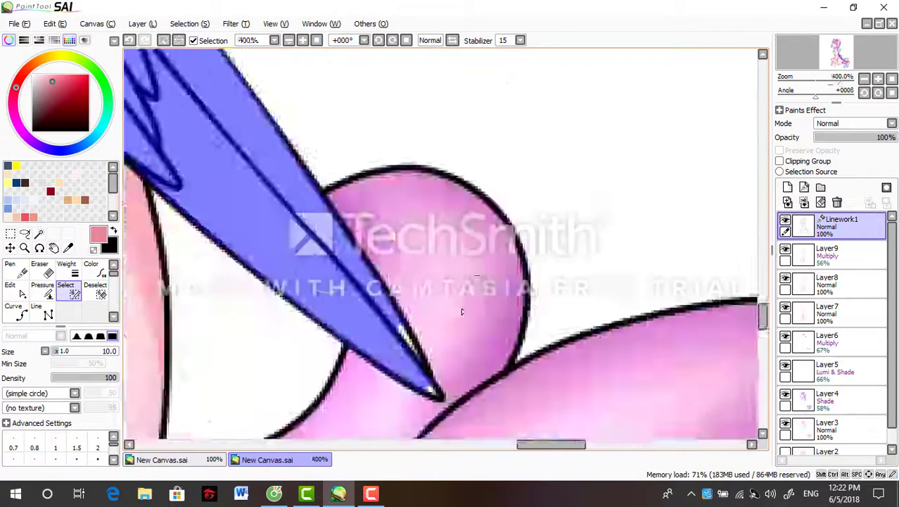
{"action": "scroll", "coordinate": [462, 312], "scroll_direction": "up", "scroll_amount": 3}
{"action": "scroll", "coordinate": [391, 368], "scroll_direction": "down", "scroll_amount": 6}
Fill the selected wing with pale pink on Layer7 using the Pen
{"action": "left_click", "coordinate": [830, 310]}
{"action": "left_click", "coordinate": [66, 266]}
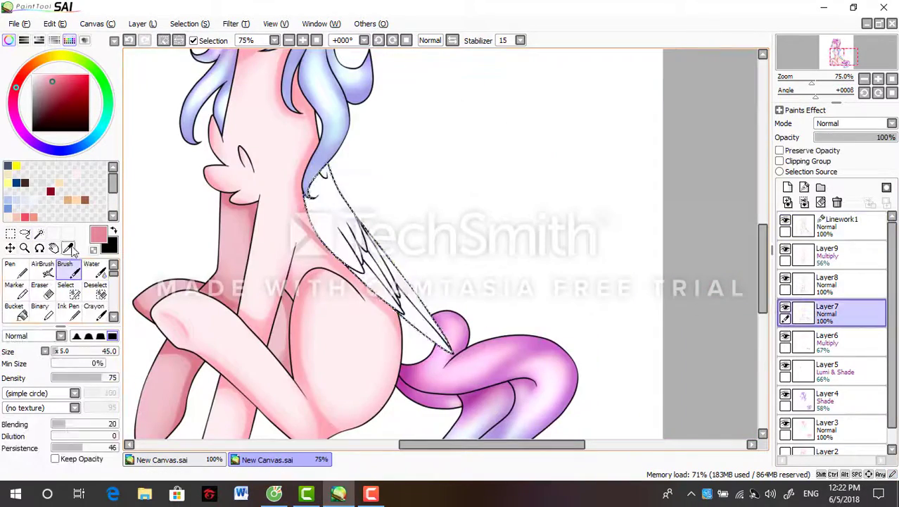
{"action": "left_click", "coordinate": [16, 267]}
{"action": "scroll", "coordinate": [434, 232], "scroll_direction": "down", "scroll_amount": 2}
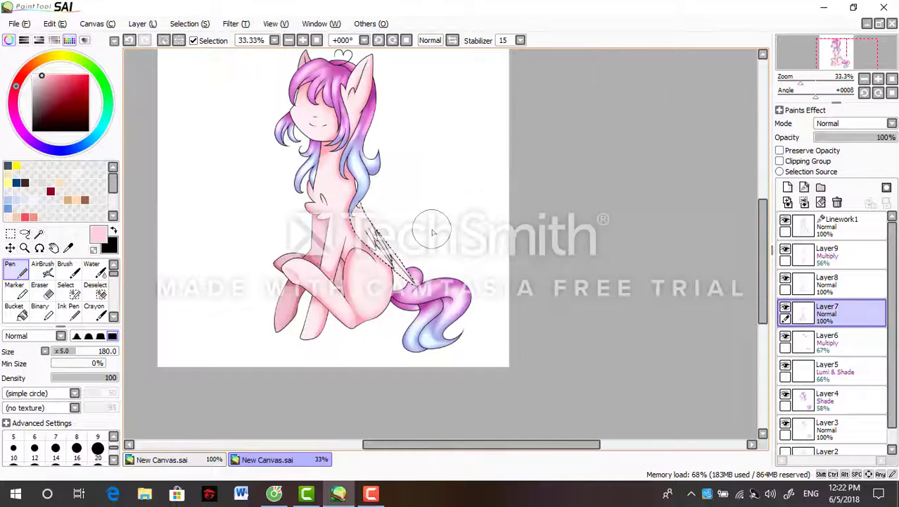
Shade the wing feathers with a soft pink Pen at size 20 and smooth them with the Blur brush at size 27
{"action": "scroll", "coordinate": [432, 232], "scroll_direction": "up", "scroll_amount": 3}
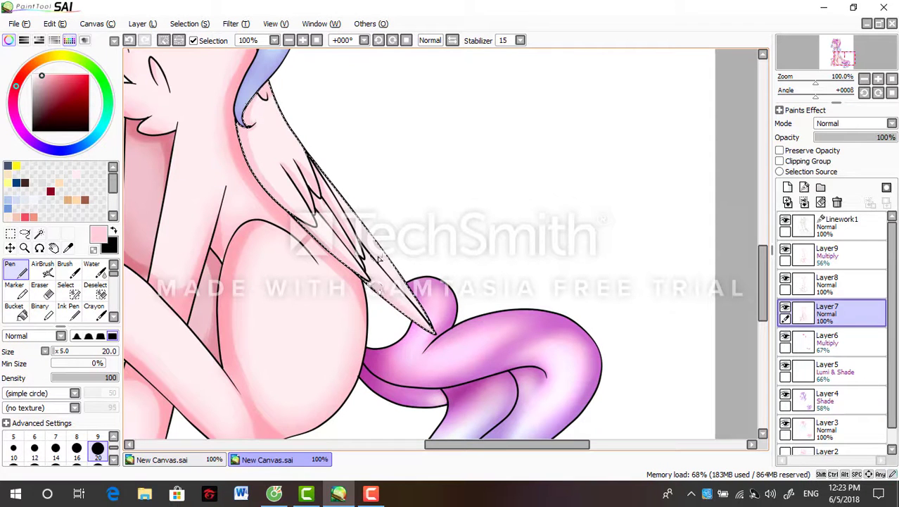
{"action": "scroll", "coordinate": [77, 296], "scroll_direction": "down", "scroll_amount": 1}
{"action": "left_click", "coordinate": [88, 310]}
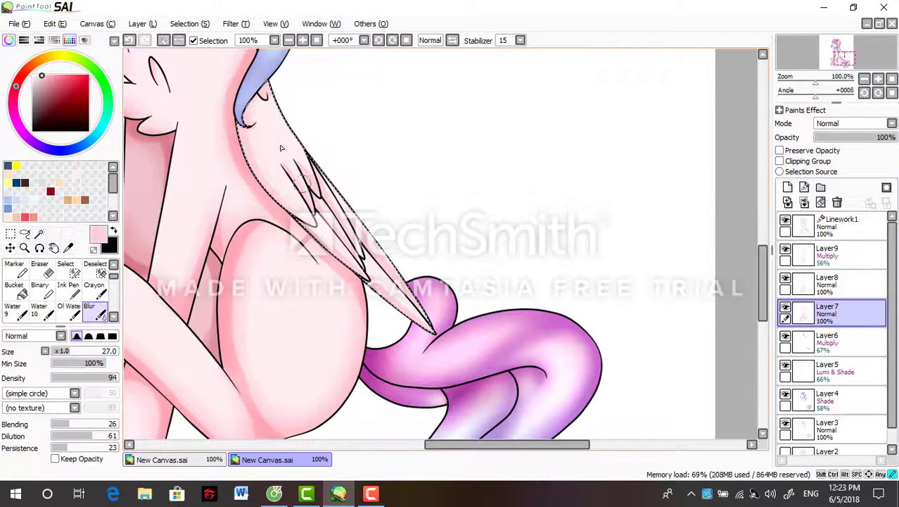
{"action": "key", "text": "ctrl+d"}
Brush deeper pink shadows on the wing feathers on Layer9 at brush size 45 and clear the selection
{"action": "left_click", "coordinate": [830, 253]}
{"action": "scroll", "coordinate": [71, 288], "scroll_direction": "up", "scroll_amount": 1}
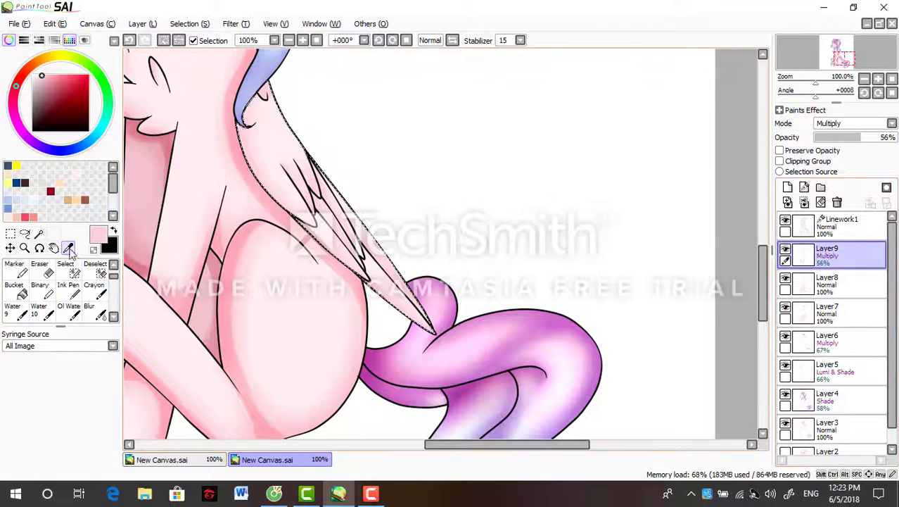
{"action": "left_click", "coordinate": [65, 271]}
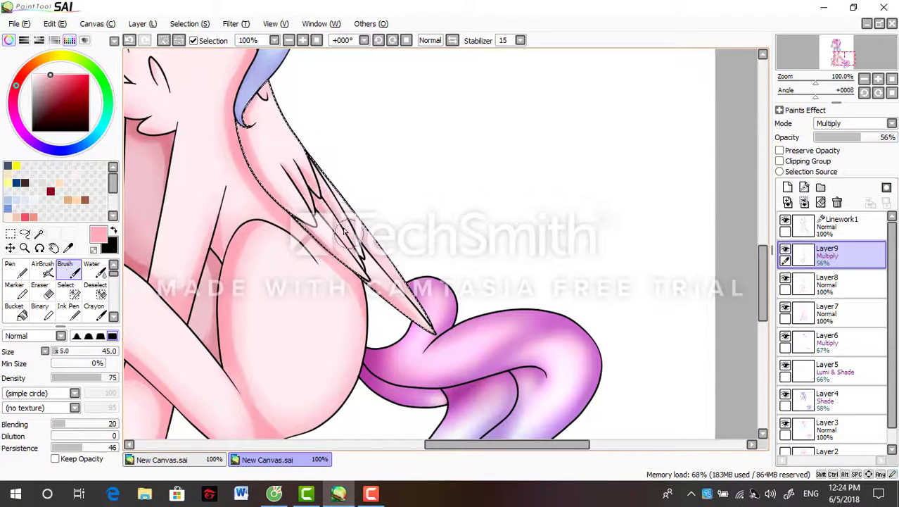
{"action": "scroll", "coordinate": [383, 262], "scroll_direction": "down", "scroll_amount": 2}
{"action": "scroll", "coordinate": [365, 165], "scroll_direction": "up", "scroll_amount": 2}
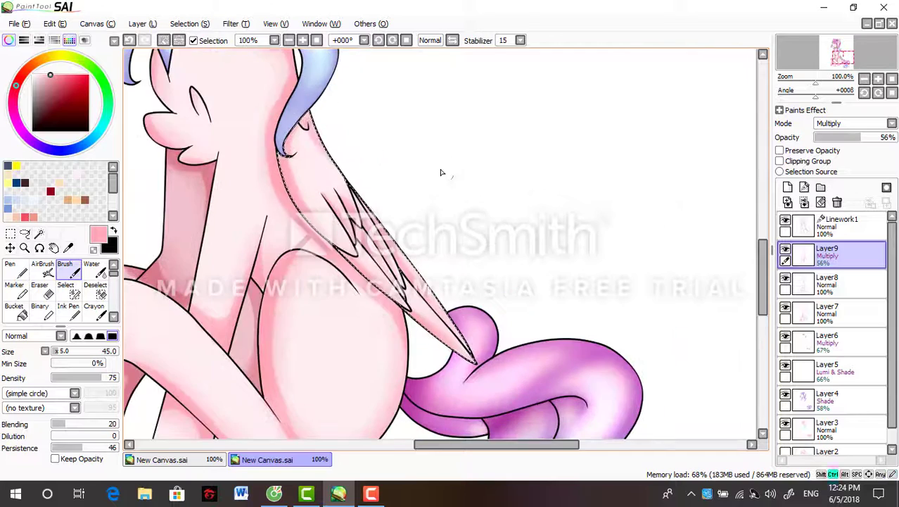
{"action": "scroll", "coordinate": [442, 172], "scroll_direction": "down", "scroll_amount": 2}
{"action": "scroll", "coordinate": [831, 352], "scroll_direction": "down", "scroll_amount": 1}
Select the hair and tail areas on Layer3 with the Magic Wand
{"action": "left_click", "coordinate": [831, 410]}
{"action": "left_click", "coordinate": [38, 233]}
{"action": "scroll", "coordinate": [301, 239], "scroll_direction": "up", "scroll_amount": 1}
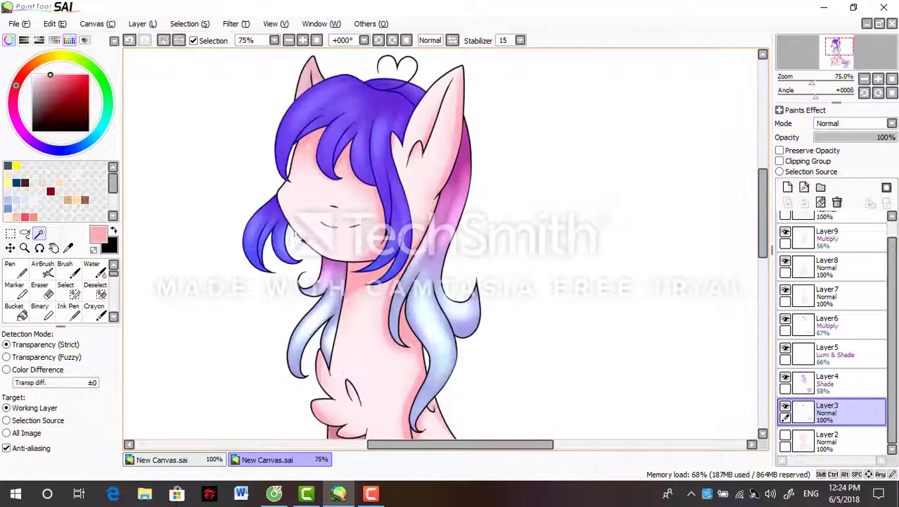
{"action": "scroll", "coordinate": [301, 239], "scroll_direction": "down", "scroll_amount": 2}
Brush purple shadows on the bangs and the top of the hair on Layer6 at brush size 45
{"action": "left_click", "coordinate": [830, 324]}
{"action": "scroll", "coordinate": [352, 212], "scroll_direction": "up", "scroll_amount": 2}
{"action": "left_click", "coordinate": [58, 83]}
{"action": "left_click", "coordinate": [31, 146]}
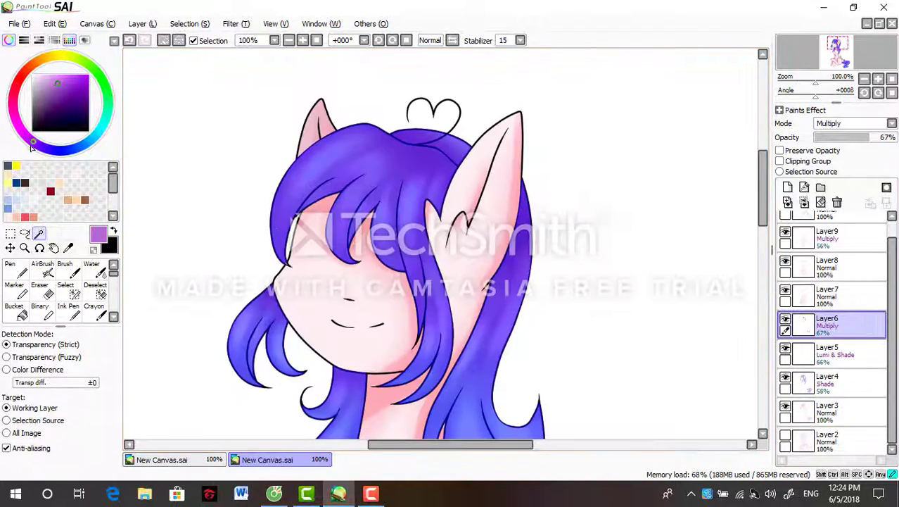
{"action": "left_click", "coordinate": [68, 250]}
{"action": "left_click", "coordinate": [65, 265]}
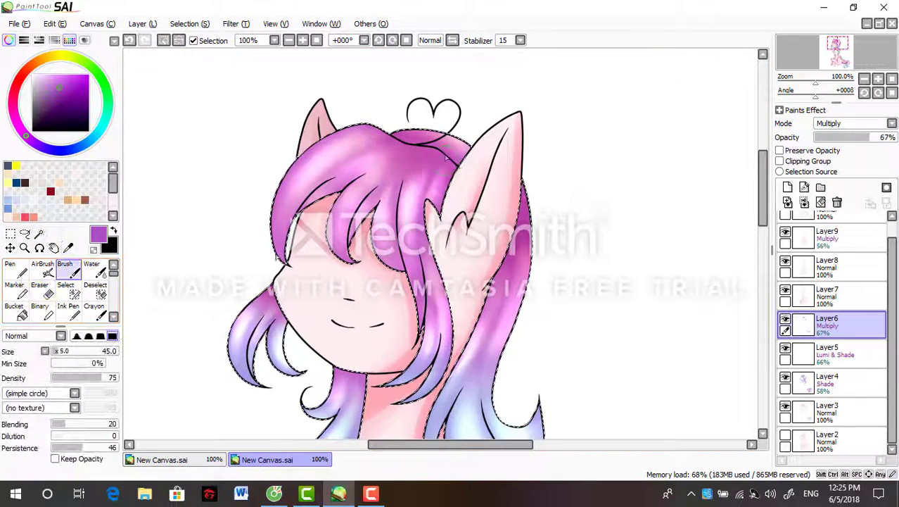
{"action": "left_click_drag", "start_coordinate": [436, 163], "coordinate": [398, 183]}
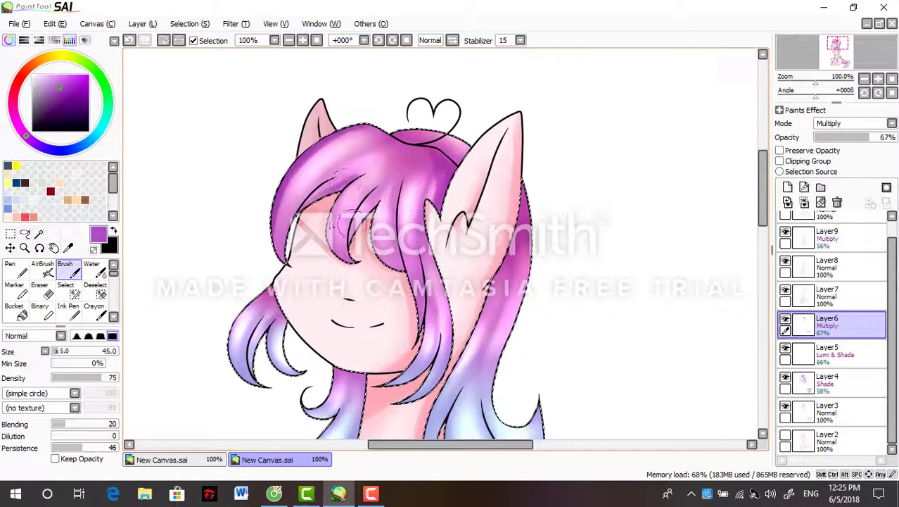
{"action": "scroll", "coordinate": [398, 183], "scroll_direction": "down", "scroll_amount": 3}
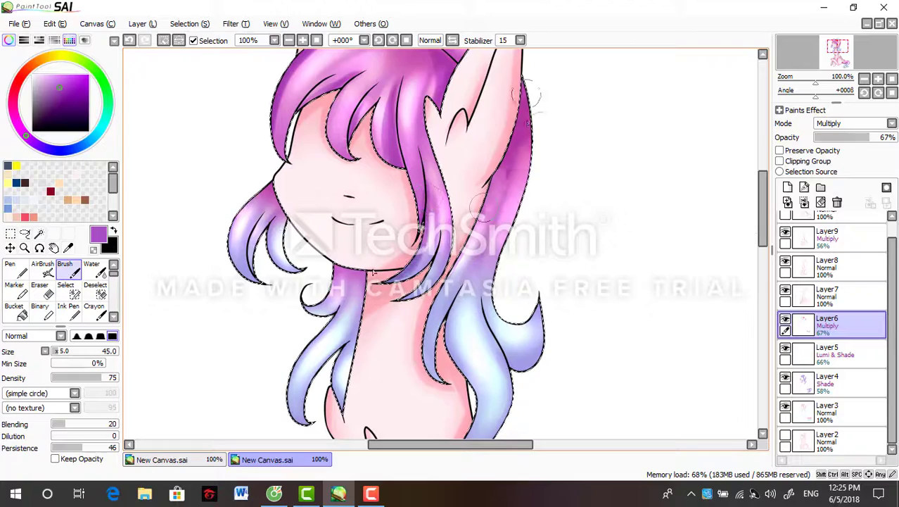
Brush purple shadows on the back hair behind the ear and on the locks beside the neck
{"action": "left_click_drag", "start_coordinate": [489, 168], "coordinate": [502, 189]}
{"action": "scroll", "coordinate": [329, 109], "scroll_direction": "down", "scroll_amount": 4}
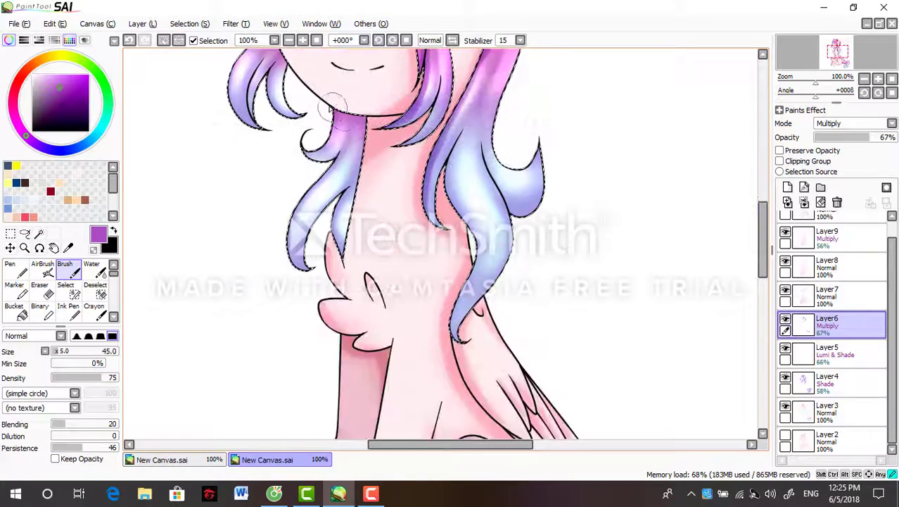
{"action": "scroll", "coordinate": [347, 144], "scroll_direction": "up", "scroll_amount": 5}
{"action": "scroll", "coordinate": [221, 297], "scroll_direction": "down", "scroll_amount": 4}
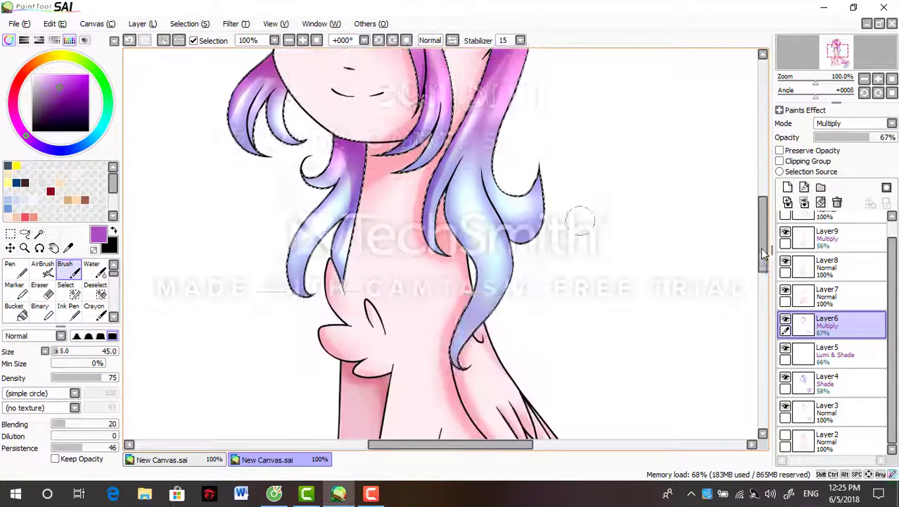
Brush purple shadows on the tail curls and lower tail locks on Layer6 at brush size 45
{"action": "scroll", "coordinate": [448, 209], "scroll_direction": "down", "scroll_amount": 5}
{"action": "scroll", "coordinate": [469, 255], "scroll_direction": "up", "scroll_amount": 6}
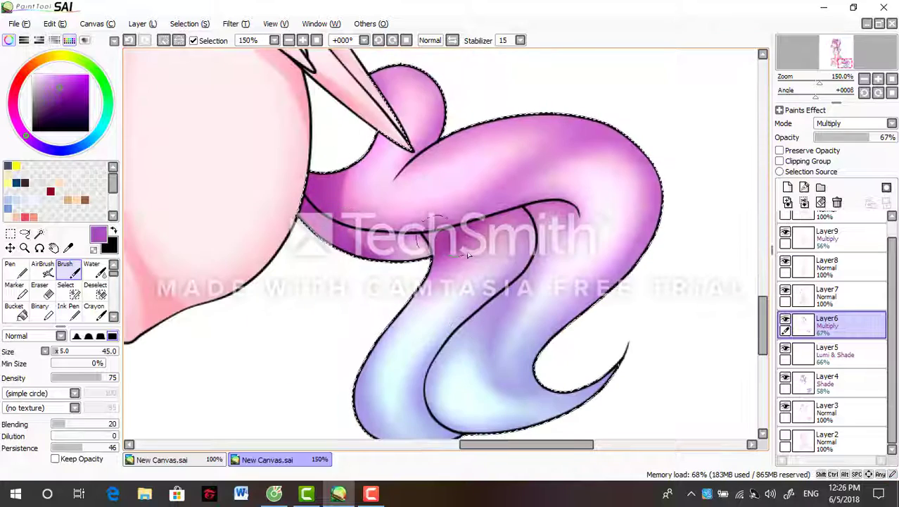
{"action": "left_click_drag", "start_coordinate": [373, 330], "coordinate": [342, 377]}
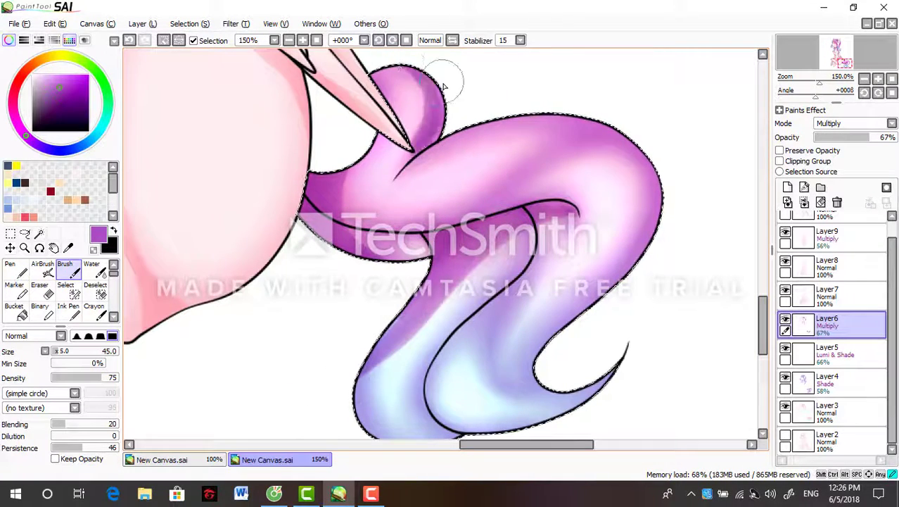
{"action": "scroll", "coordinate": [446, 273], "scroll_direction": "down", "scroll_amount": 3}
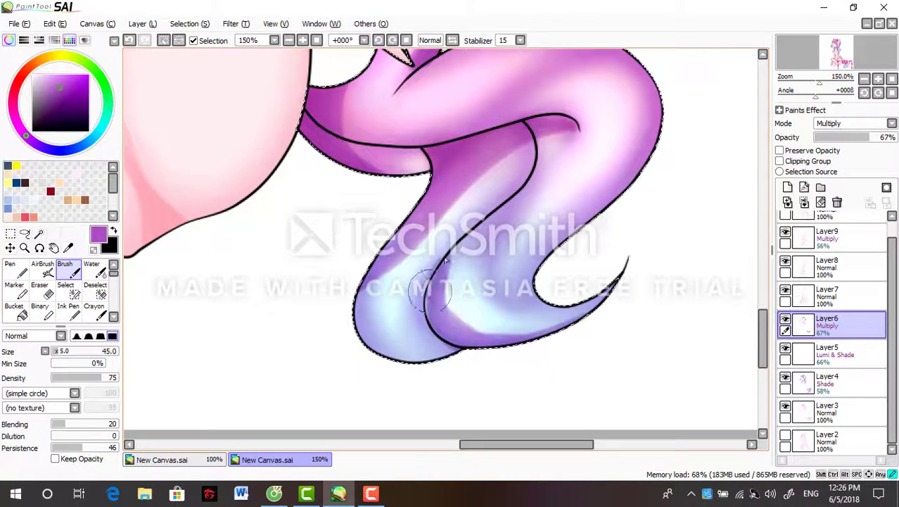
Erase stray purple from the tail's lower front lock on Layer6 at eraser size 35 and clear the selection
{"action": "scroll", "coordinate": [612, 271], "scroll_direction": "up", "scroll_amount": 2}
{"action": "left_click", "coordinate": [42, 295]}
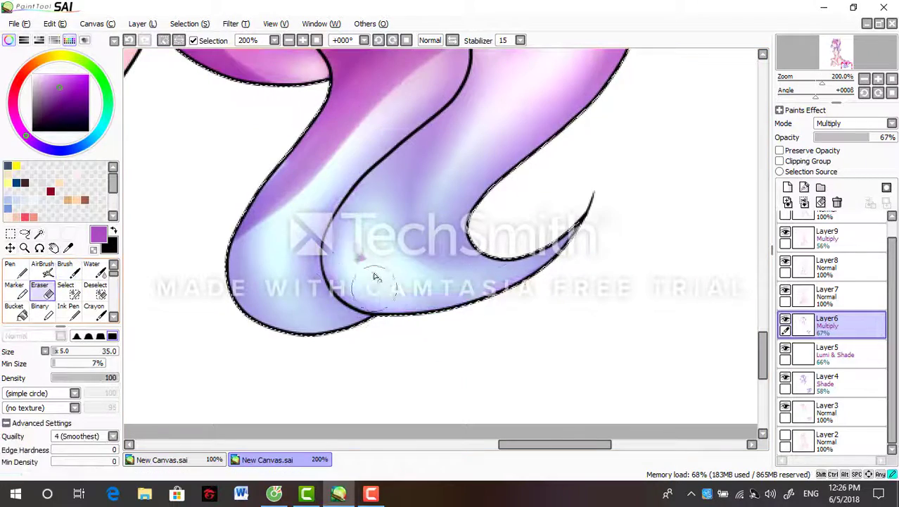
{"action": "scroll", "coordinate": [367, 257], "scroll_direction": "down", "scroll_amount": 5}
Recolour the chest, belly and leg outlines pink on Linework1 with the Color tool
{"action": "scroll", "coordinate": [836, 280], "scroll_direction": "up", "scroll_amount": 1}
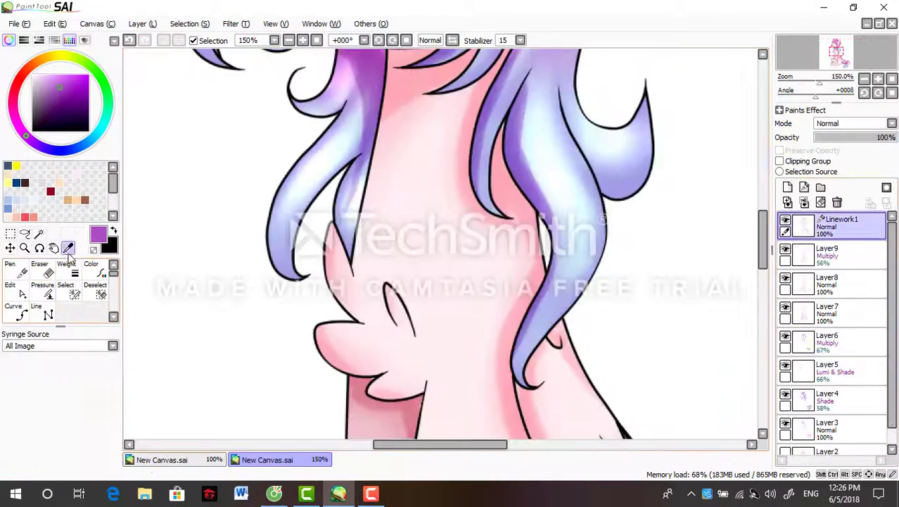
{"action": "left_click", "coordinate": [163, 459]}
{"action": "left_click", "coordinate": [101, 274]}
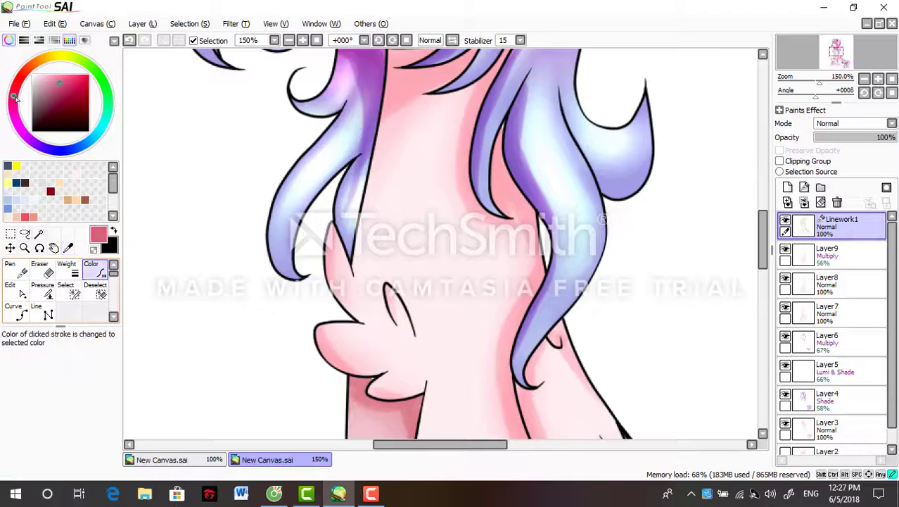
{"action": "scroll", "coordinate": [394, 282], "scroll_direction": "up", "scroll_amount": 3}
{"action": "scroll", "coordinate": [399, 295], "scroll_direction": "down", "scroll_amount": 5}
{"action": "scroll", "coordinate": [297, 276], "scroll_direction": "up", "scroll_amount": 2}
{"action": "scroll", "coordinate": [296, 276], "scroll_direction": "down", "scroll_amount": 2}
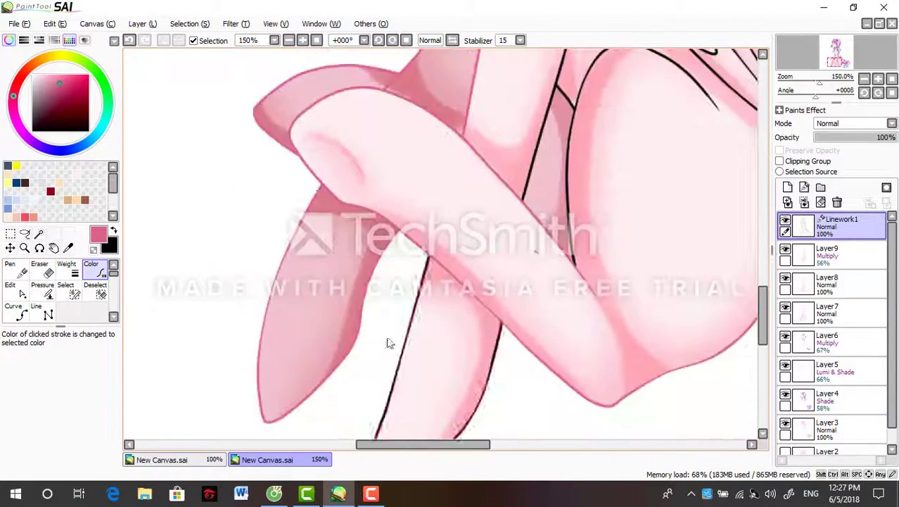
{"action": "scroll", "coordinate": [464, 204], "scroll_direction": "down", "scroll_amount": 3}
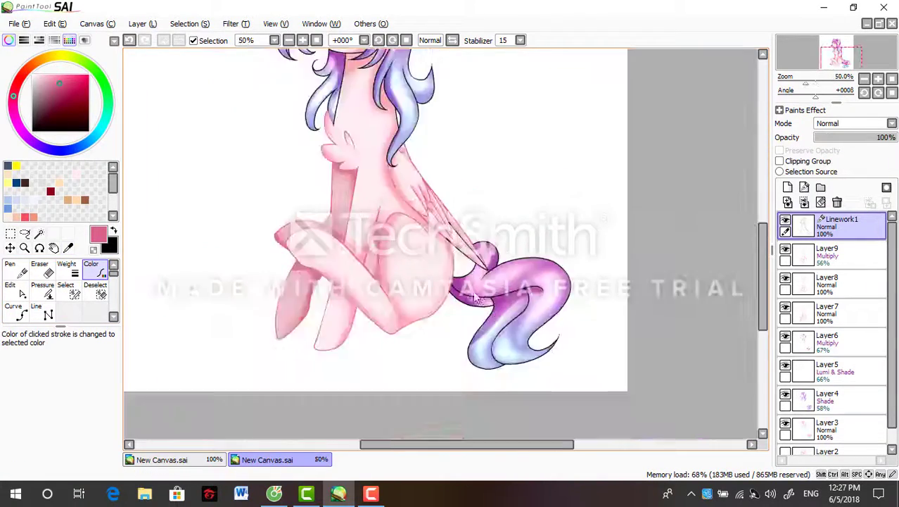
Recolour the outlines of the face, mouth, nose and ears pink on Linework1
{"action": "scroll", "coordinate": [408, 218], "scroll_direction": "up", "scroll_amount": 4}
{"action": "scroll", "coordinate": [405, 222], "scroll_direction": "down", "scroll_amount": 1}
{"action": "scroll", "coordinate": [405, 221], "scroll_direction": "up", "scroll_amount": 2}
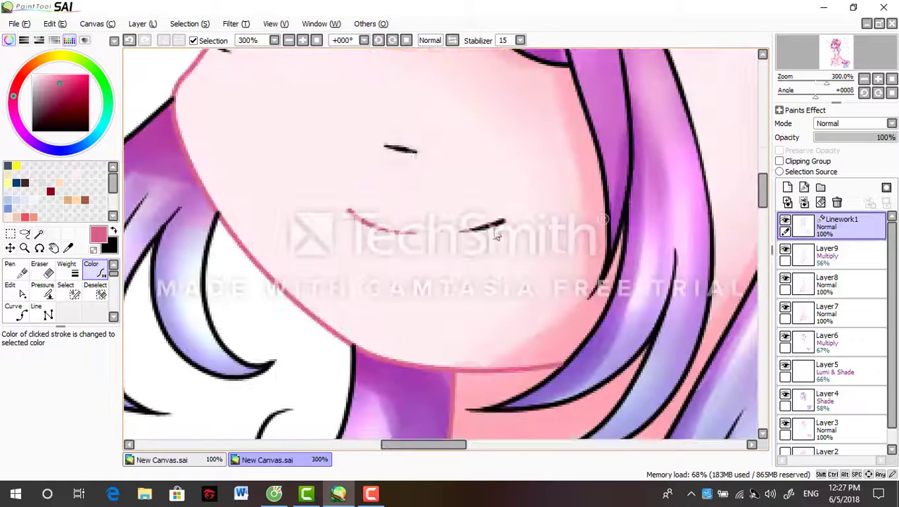
{"action": "scroll", "coordinate": [316, 211], "scroll_direction": "down", "scroll_amount": 1}
{"action": "scroll", "coordinate": [211, 246], "scroll_direction": "down", "scroll_amount": 1}
Recolour the outlines of the bangs, side locks and back hair dark purple on Linework1
{"action": "left_click", "coordinate": [301, 215], "text": "alt"}
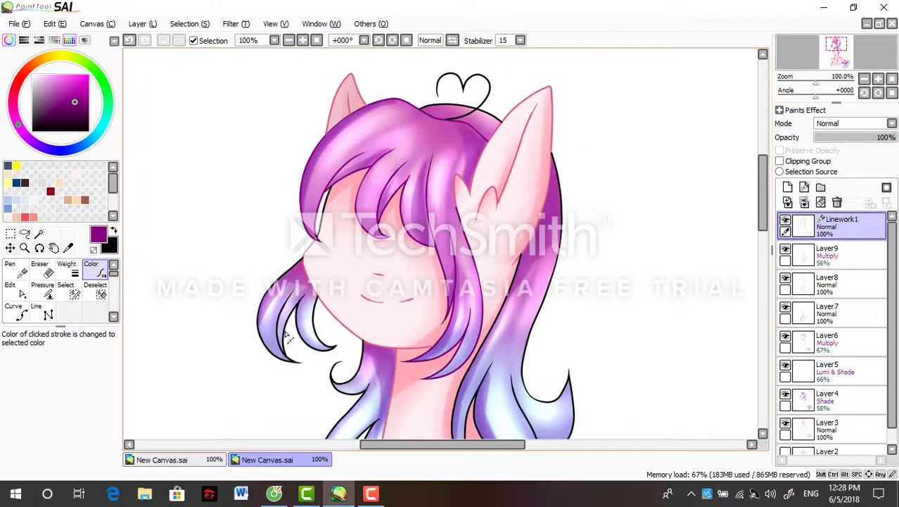
{"action": "scroll", "coordinate": [309, 330], "scroll_direction": "down", "scroll_amount": 3}
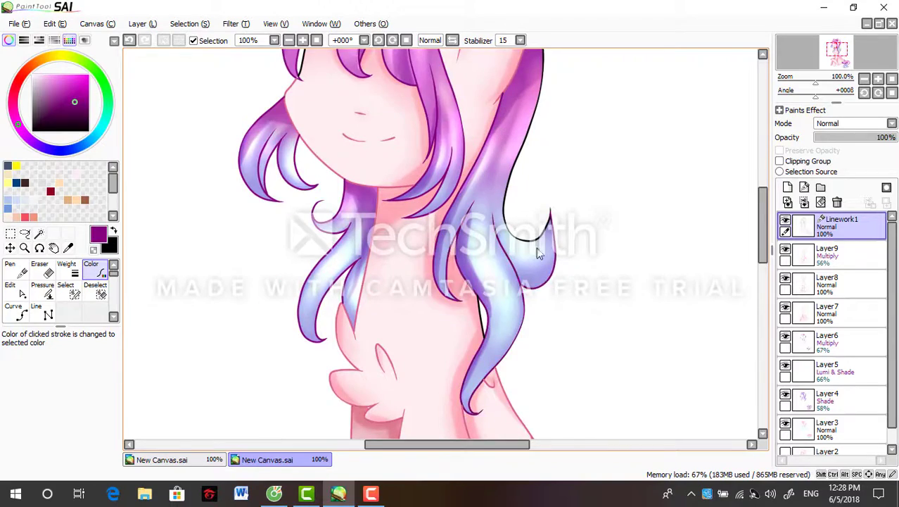
{"action": "scroll", "coordinate": [538, 254], "scroll_direction": "up", "scroll_amount": 2}
{"action": "scroll", "coordinate": [492, 282], "scroll_direction": "down", "scroll_amount": 2}
{"action": "scroll", "coordinate": [479, 352], "scroll_direction": "up", "scroll_amount": 2}
Recolour the remaining back outline beside the long hair lock pink and the tail outlines dark purple
{"action": "left_click", "coordinate": [475, 394], "text": "alt"}
{"action": "scroll", "coordinate": [475, 397], "scroll_direction": "down", "scroll_amount": 3}
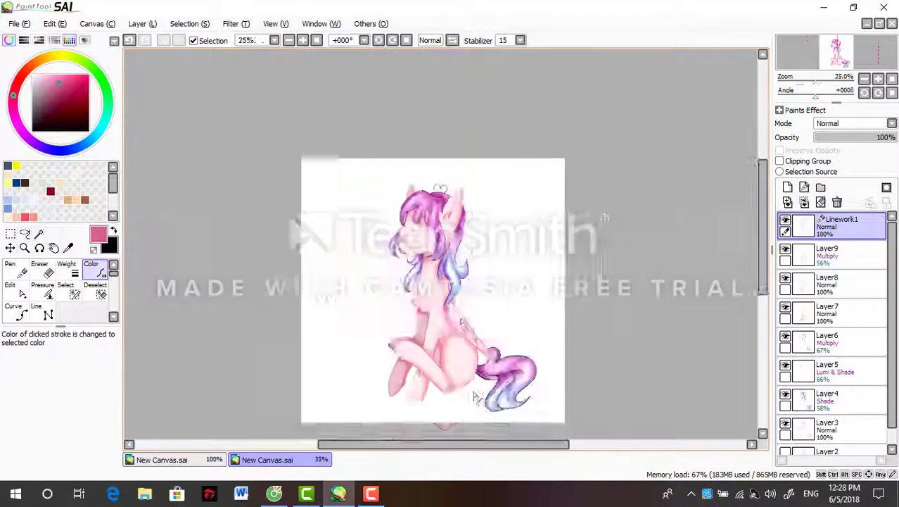
{"action": "scroll", "coordinate": [475, 397], "scroll_direction": "up", "scroll_amount": 3}
{"action": "left_click", "coordinate": [351, 176], "text": "alt"}
{"action": "scroll", "coordinate": [462, 241], "scroll_direction": "down", "scroll_amount": 2}
{"action": "scroll", "coordinate": [683, 261], "scroll_direction": "down", "scroll_amount": 1}
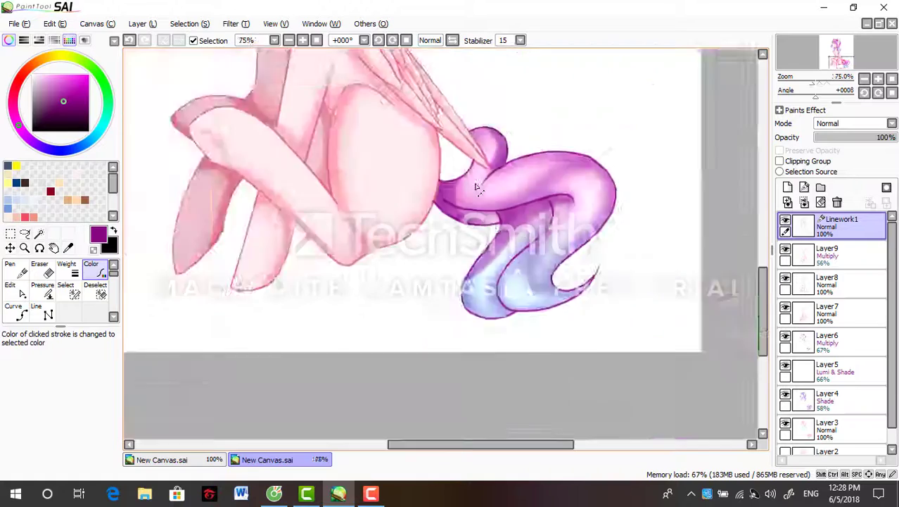
Add Layer10 clipped to Linework1 and touch up the rump outline where the tail joins in pink at pen size 5
{"action": "scroll", "coordinate": [476, 187], "scroll_direction": "up", "scroll_amount": 4}
{"action": "left_click", "coordinate": [303, 286], "text": "alt"}
{"action": "scroll", "coordinate": [303, 286], "scroll_direction": "up", "scroll_amount": 1}
{"action": "key", "text": "ctrl+shift+n"}
{"action": "key", "text": "ctrl+g"}
{"action": "scroll", "coordinate": [287, 242], "scroll_direction": "up", "scroll_amount": 2}
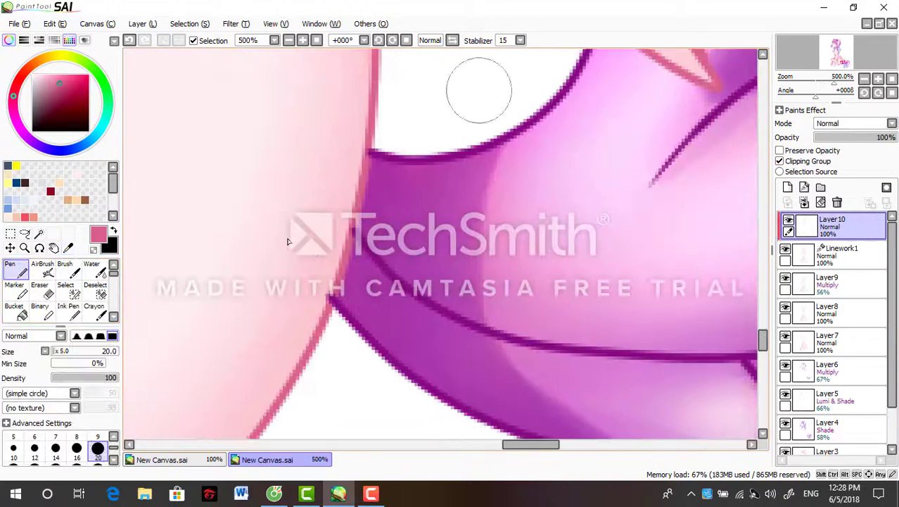
{"action": "scroll", "coordinate": [330, 291], "scroll_direction": "up", "scroll_amount": 2}
{"action": "scroll", "coordinate": [331, 282], "scroll_direction": "down", "scroll_amount": 6}
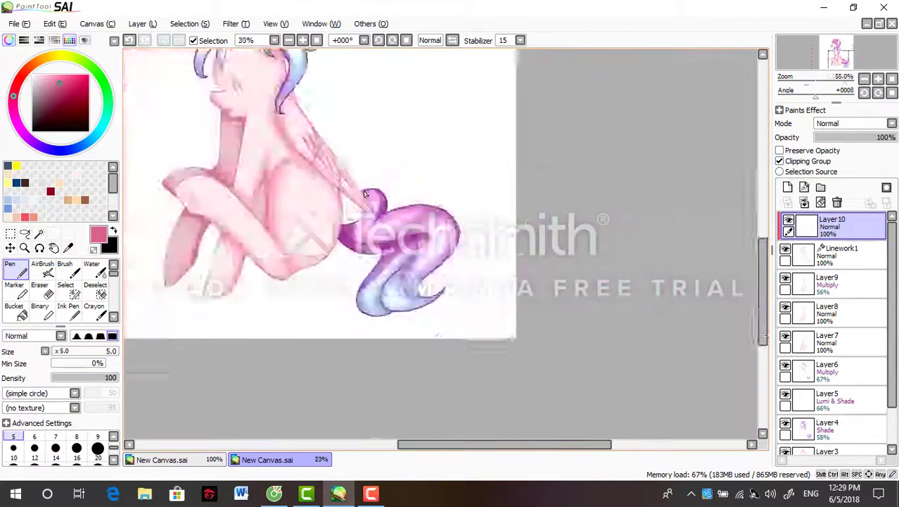
Touch up the line junctions at the bangs and the back hair behind the ear in dark purple on Layer10
{"action": "scroll", "coordinate": [335, 210], "scroll_direction": "up", "scroll_amount": 5}
{"action": "scroll", "coordinate": [337, 271], "scroll_direction": "down", "scroll_amount": 2}
{"action": "scroll", "coordinate": [337, 271], "scroll_direction": "up", "scroll_amount": 3}
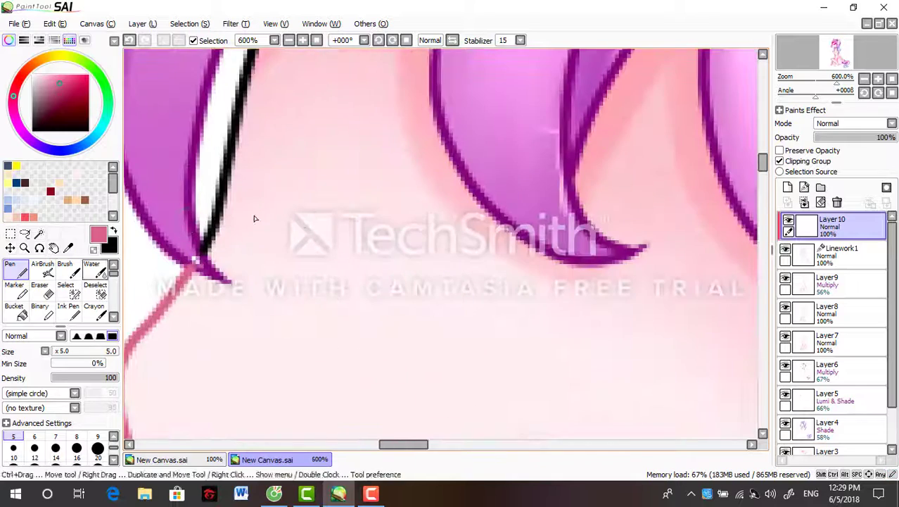
{"action": "left_click", "coordinate": [227, 195], "text": "alt"}
{"action": "left_click", "coordinate": [24, 273]}
{"action": "scroll", "coordinate": [281, 211], "scroll_direction": "down", "scroll_amount": 1}
{"action": "scroll", "coordinate": [455, 190], "scroll_direction": "right", "scroll_amount": 3}
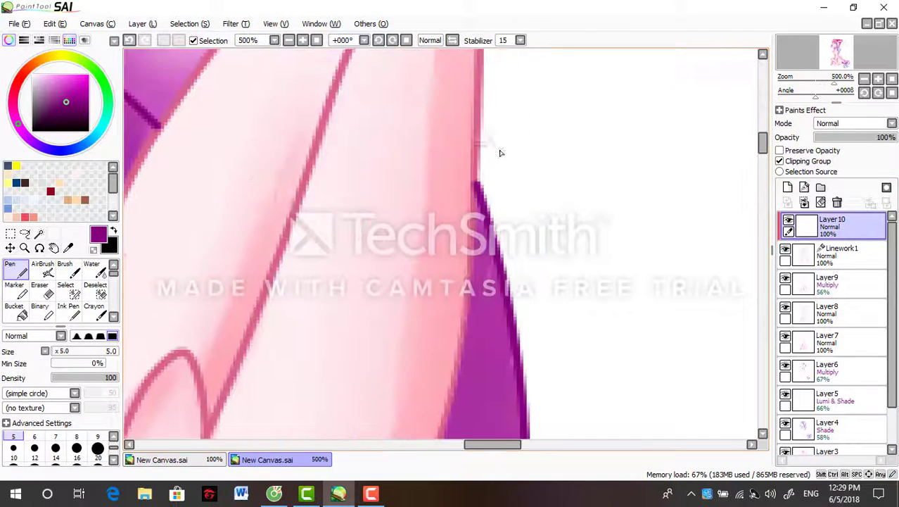
Recolour the remaining black face outline beside the bangs pink on Linework1
{"action": "left_click", "coordinate": [457, 154], "text": "alt"}
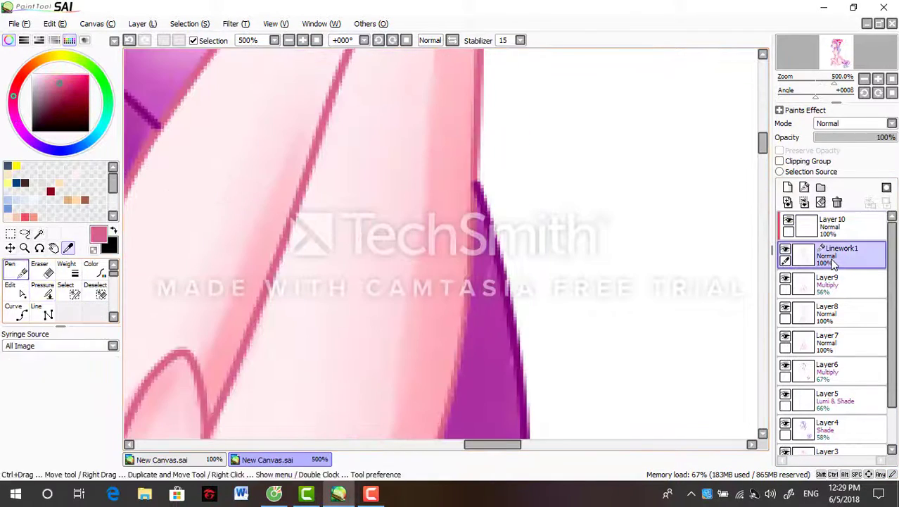
{"action": "scroll", "coordinate": [497, 179], "scroll_direction": "up", "scroll_amount": 1}
{"action": "scroll", "coordinate": [358, 328], "scroll_direction": "left", "scroll_amount": 3}
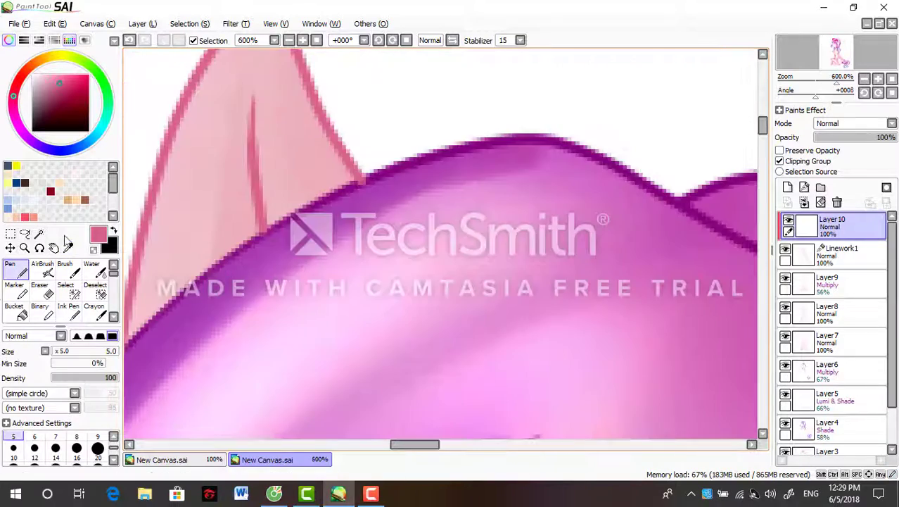
Touch up the hair outline at the far ear and the bangs in dark purple on Layer10 at pen size 5
{"action": "left_click", "coordinate": [226, 313], "text": "alt"}
{"action": "scroll", "coordinate": [467, 136], "scroll_direction": "down", "scroll_amount": 4}
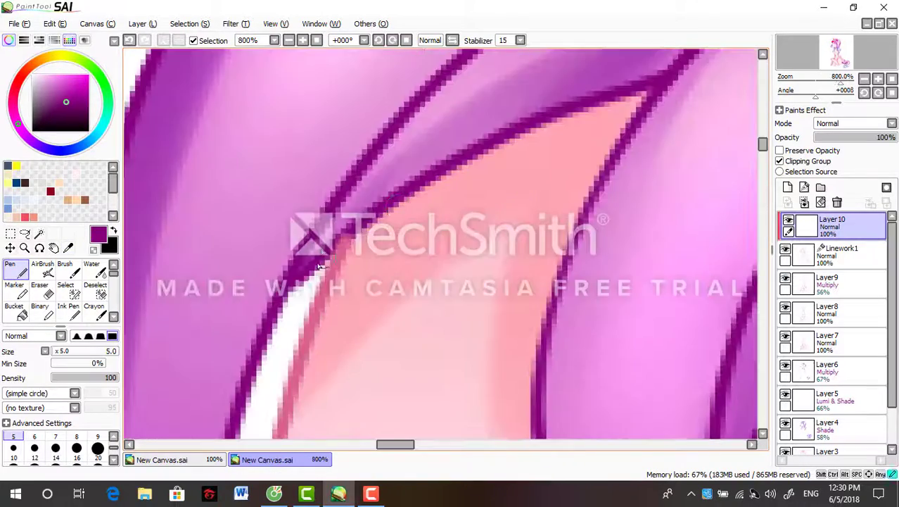
{"action": "scroll", "coordinate": [328, 65], "scroll_direction": "up", "scroll_amount": 2}
Touch up the chest, neck and jaw line junctions in pink and the back hair outline in dark purple on Layer10
{"action": "left_click", "coordinate": [329, 65], "text": "alt"}
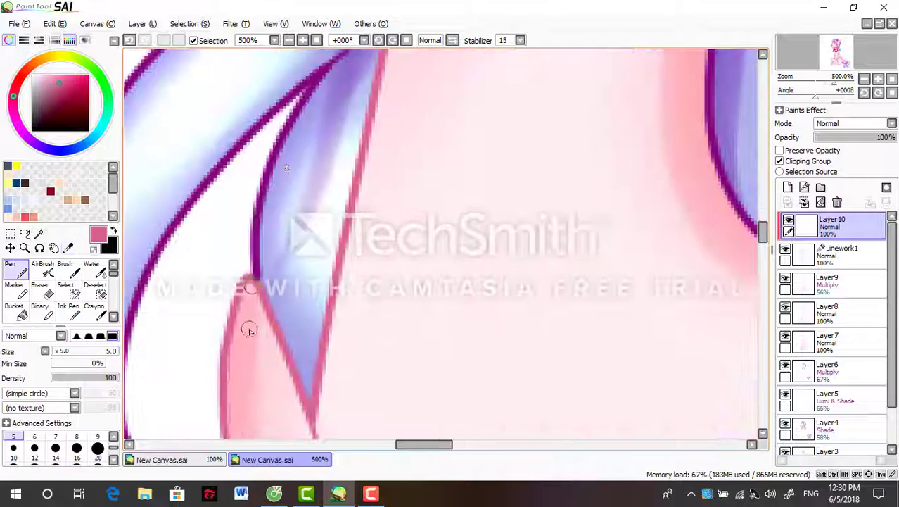
{"action": "scroll", "coordinate": [247, 327], "scroll_direction": "down", "scroll_amount": 3}
{"action": "scroll", "coordinate": [126, 110], "scroll_direction": "up", "scroll_amount": 2}
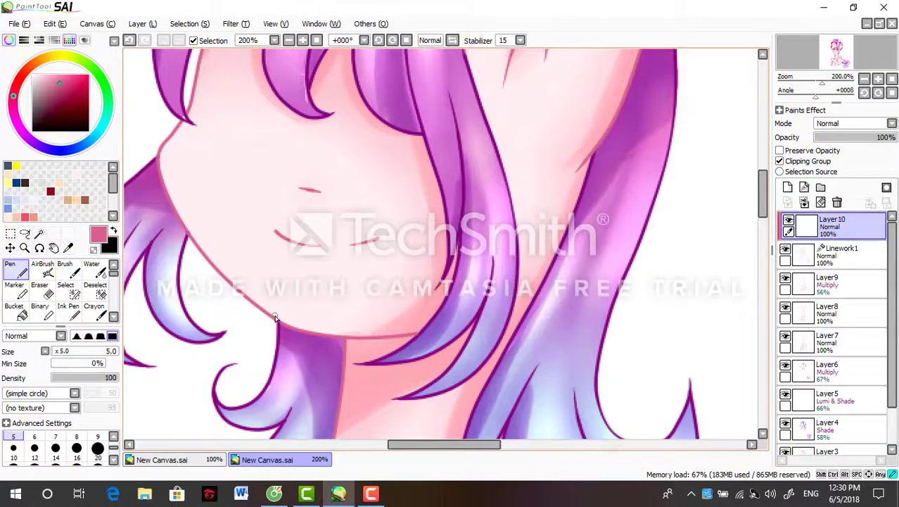
{"action": "scroll", "coordinate": [458, 365], "scroll_direction": "up", "scroll_amount": 1}
{"action": "left_click", "coordinate": [560, 277], "text": "alt"}
{"action": "scroll", "coordinate": [371, 310], "scroll_direction": "down", "scroll_amount": 4}
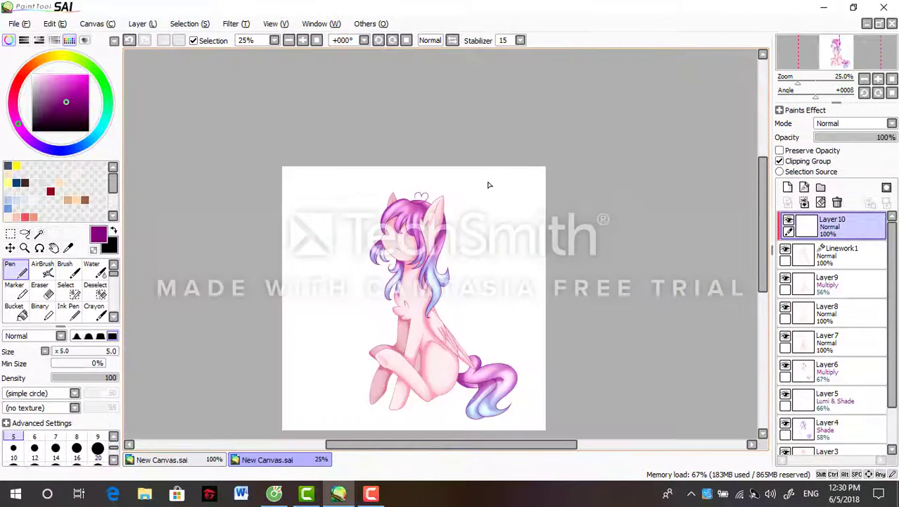
{"action": "scroll", "coordinate": [488, 184], "scroll_direction": "up", "scroll_amount": 1}
{"action": "scroll", "coordinate": [487, 184], "scroll_direction": "up", "scroll_amount": 1}
{"action": "scroll", "coordinate": [847, 301], "scroll_direction": "down", "scroll_amount": 2}
Show the Layer2 sketch, hide the colour and shading layers Layer3 to Layer7, and add Layer11 on top
{"action": "left_click", "coordinate": [827, 437]}
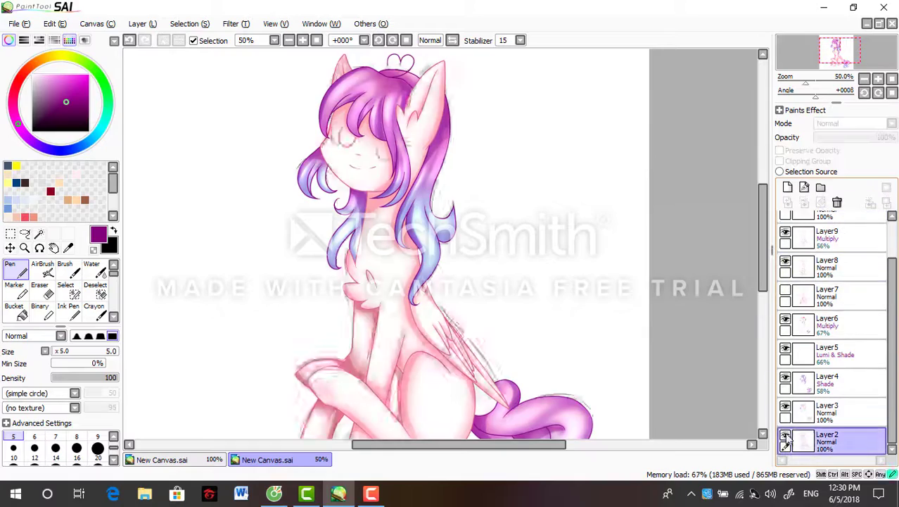
{"action": "scroll", "coordinate": [358, 161], "scroll_direction": "up", "scroll_amount": 4}
{"action": "scroll", "coordinate": [830, 316], "scroll_direction": "up", "scroll_amount": 3}
{"action": "left_click", "coordinate": [830, 225]}
{"action": "scroll", "coordinate": [838, 335], "scroll_direction": "down", "scroll_amount": 2}
{"action": "left_click", "coordinate": [785, 338]}
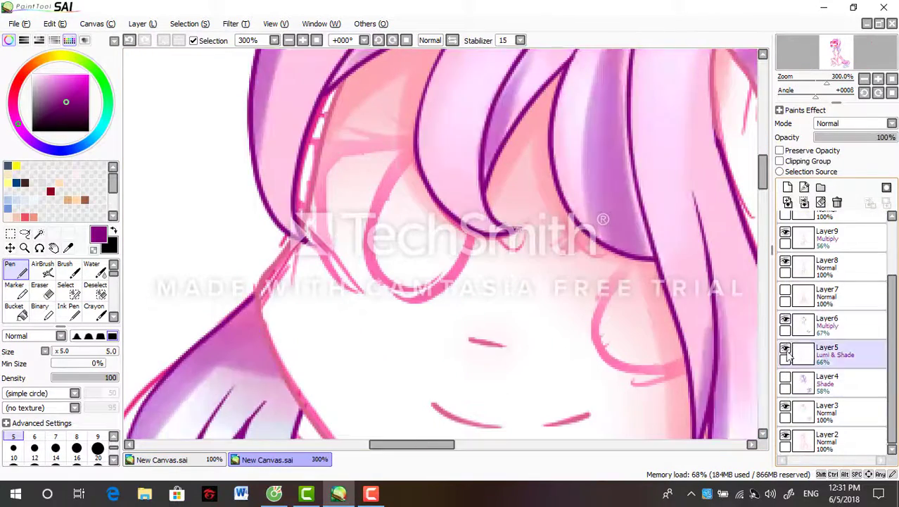
{"action": "left_click", "coordinate": [785, 408]}
{"action": "scroll", "coordinate": [458, 281], "scroll_direction": "down", "scroll_amount": 2}
{"action": "scroll", "coordinate": [830, 317], "scroll_direction": "up", "scroll_amount": 2}
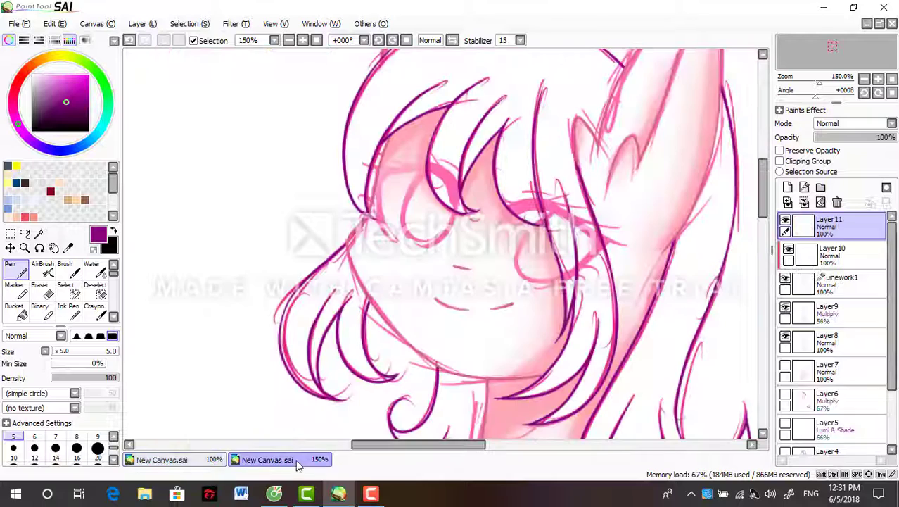
Draw the thick upper eyelid of the far eye in dark blue on Layer11 at pen size 20, undoing the last stroke
{"action": "left_click", "coordinate": [17, 182]}
{"action": "left_click", "coordinate": [98, 451]}
{"action": "scroll", "coordinate": [419, 271], "scroll_direction": "up", "scroll_amount": 3}
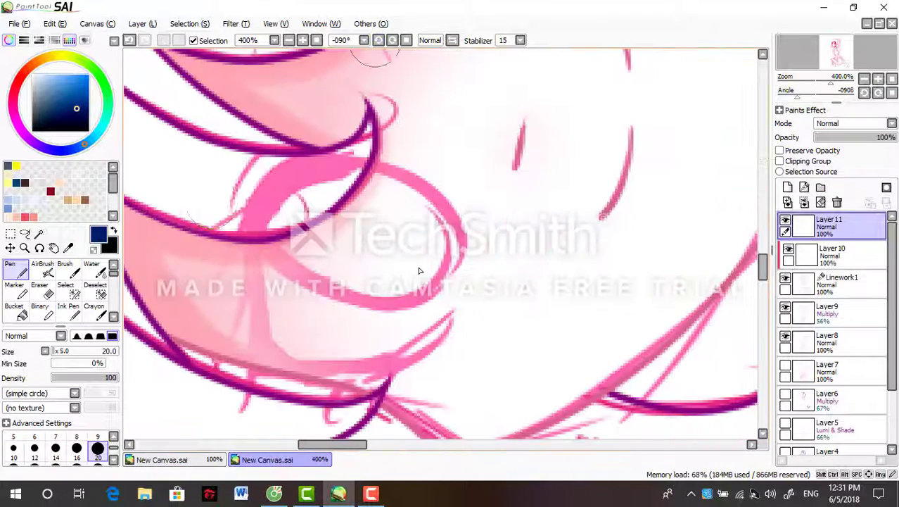
{"action": "left_click_drag", "start_coordinate": [318, 170], "coordinate": [323, 167]}
{"action": "mouse_move", "coordinate": [266, 203]}
{"action": "left_mouse_down"}
{"action": "mouse_move", "coordinate": [247, 242]}
{"action": "mouse_move", "coordinate": [239, 385]}
{"action": "left_mouse_up"}
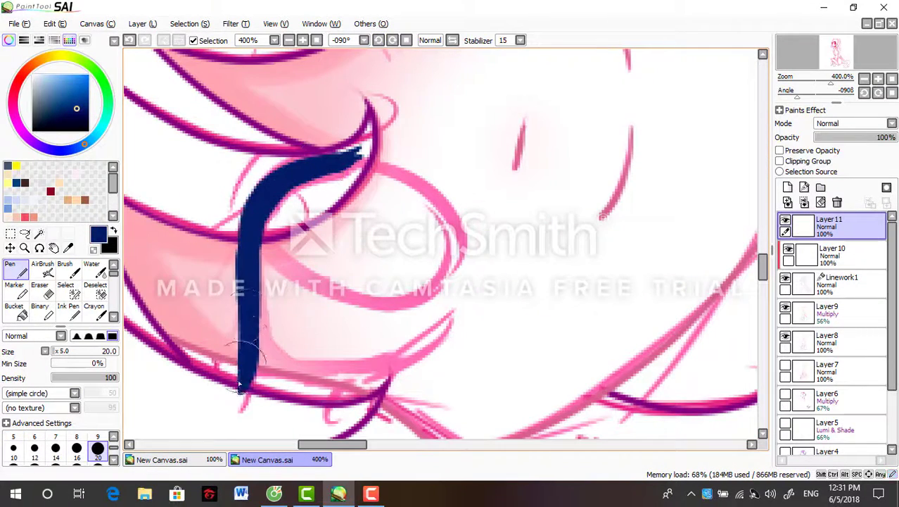
{"action": "key", "text": "ctrl+z"}
Draw the far eye's pointed lashes and thin outer edge in dark blue at pen size 14
{"action": "key", "text": "bracketleft"}
{"action": "key", "text": "bracketleft"}
{"action": "left_click_drag", "start_coordinate": [243, 306], "coordinate": [190, 384]}
{"action": "left_click_drag", "start_coordinate": [763, 269], "coordinate": [763, 274]}
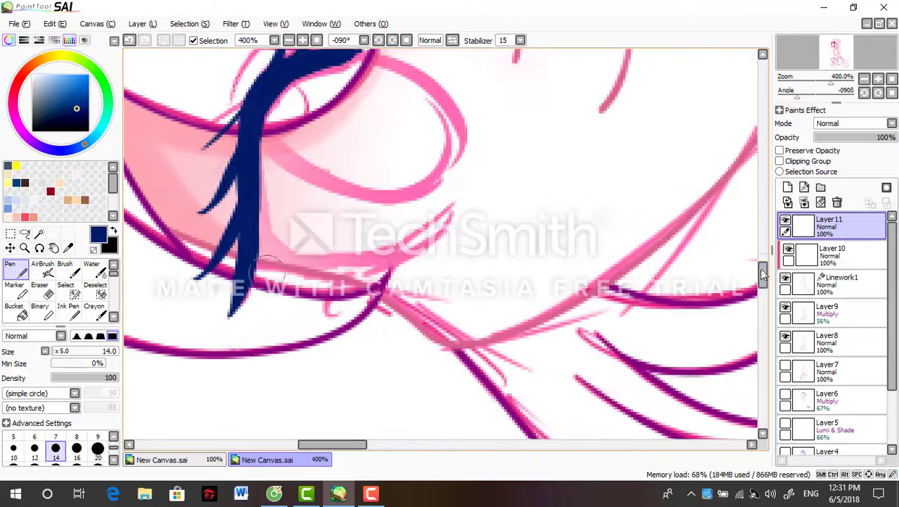
{"action": "scroll", "coordinate": [416, 241], "scroll_direction": "down", "scroll_amount": 5}
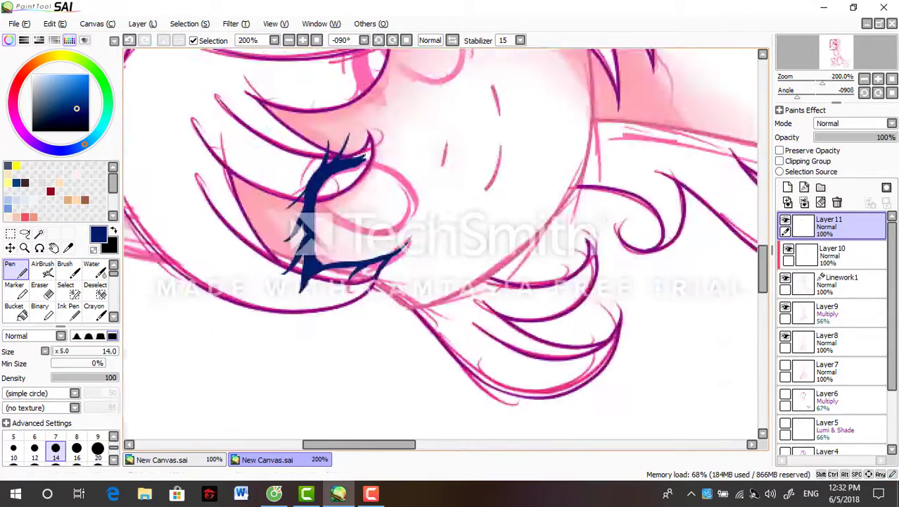
Draw the near eye's upper eyelid in dark blue at pen size 20 and its lashes and outer edge at size 14
{"action": "left_click", "coordinate": [406, 163], "text": "alt"}
{"action": "scroll", "coordinate": [406, 162], "scroll_direction": "up", "scroll_amount": 5}
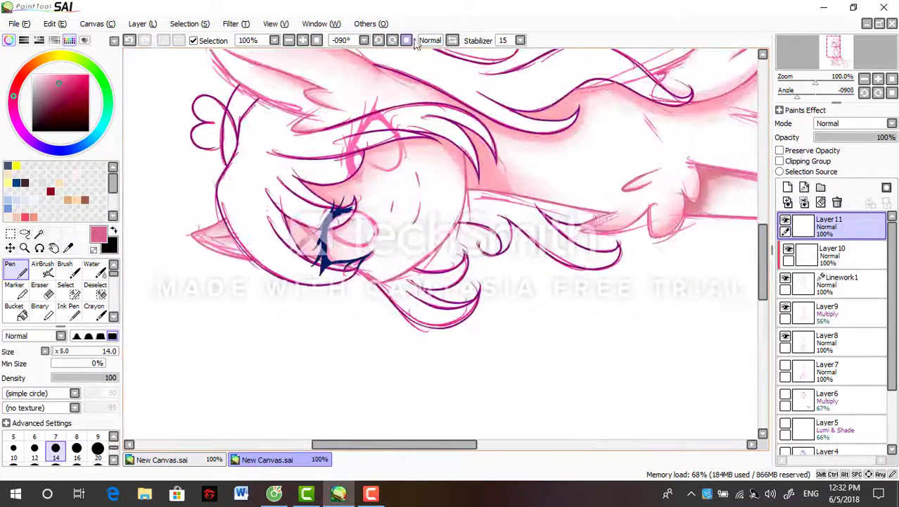
{"action": "left_click", "coordinate": [345, 187], "text": "alt"}
{"action": "key", "text": "bracketright"}
{"action": "key", "text": "bracketright"}
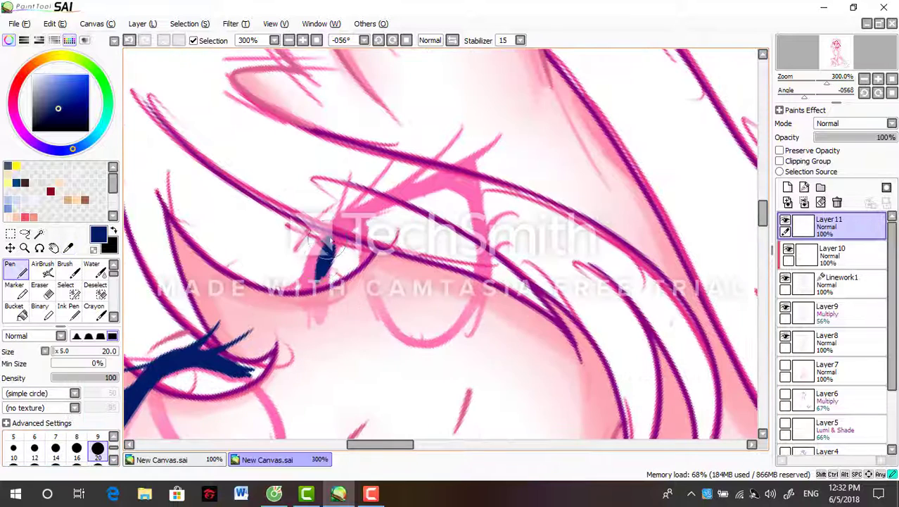
{"action": "mouse_move", "coordinate": [389, 209]}
{"action": "left_mouse_down"}
{"action": "mouse_move", "coordinate": [512, 130]}
{"action": "mouse_move", "coordinate": [408, 157]}
{"action": "left_mouse_up"}
{"action": "key", "text": "bracketleft"}
{"action": "key", "text": "bracketleft"}
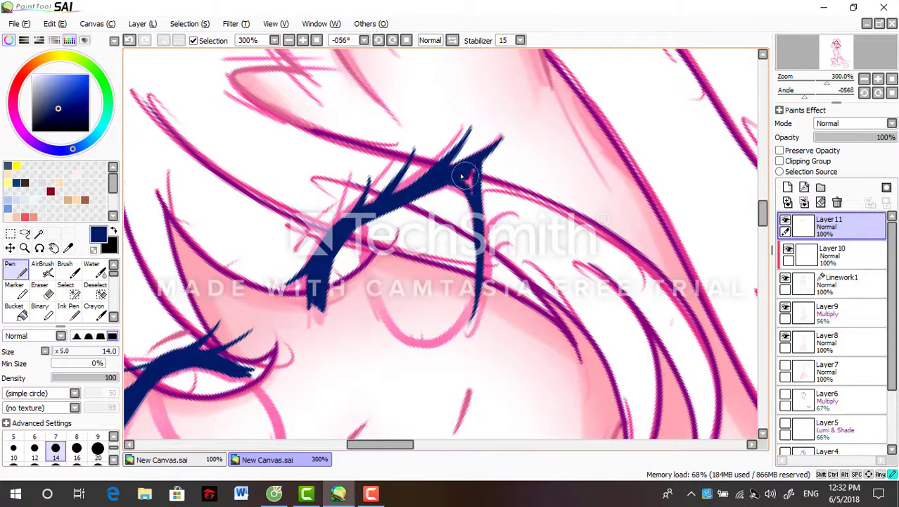
Reset the canvas rotation and add a new layer, Layer12, directly beneath the Layer11 eyelids
{"action": "scroll", "coordinate": [516, 210], "scroll_direction": "down", "scroll_amount": 3}
{"action": "scroll", "coordinate": [508, 264], "scroll_direction": "up", "scroll_amount": 5}
{"action": "left_click", "coordinate": [384, 200], "text": "alt"}
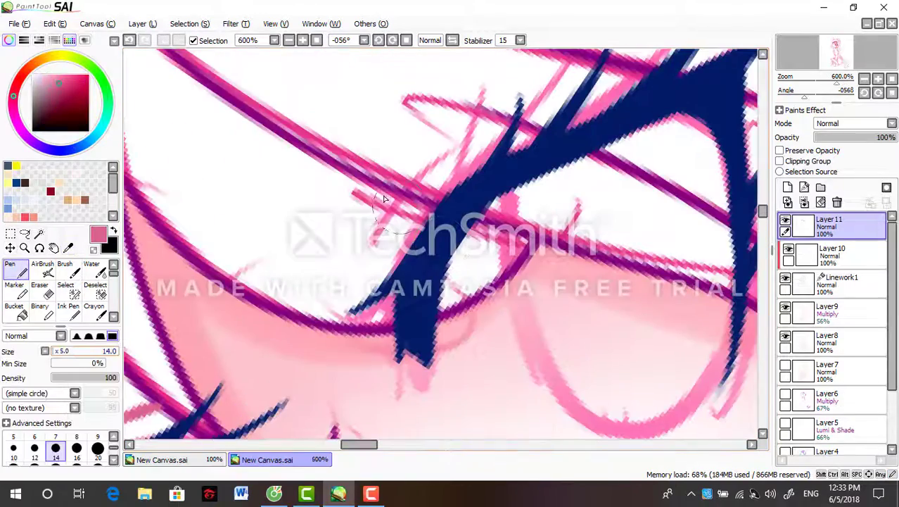
{"action": "scroll", "coordinate": [374, 247], "scroll_direction": "down", "scroll_amount": 8}
{"action": "key", "text": "Delete"}
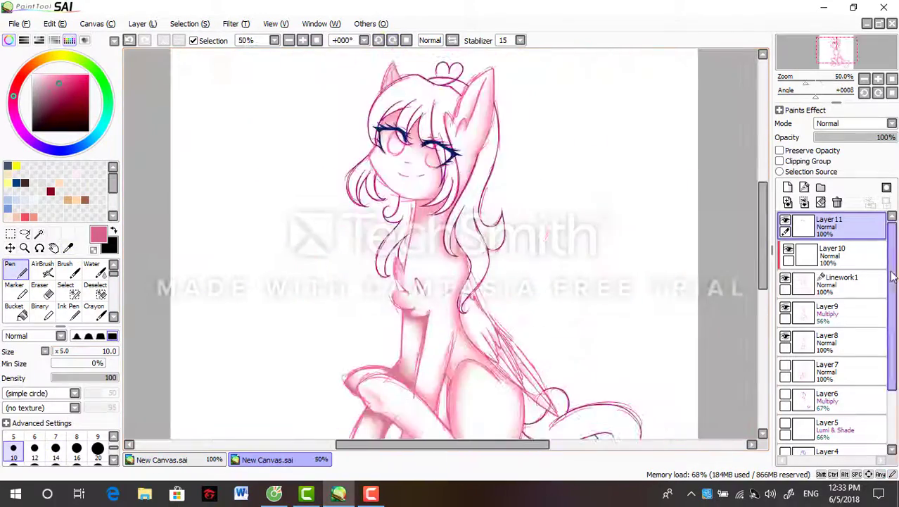
{"action": "left_click", "coordinate": [834, 255]}
{"action": "left_click", "coordinate": [788, 187]}
Mark the inside of both eyes with the Select tool at size 30 and fill them white on Layer12 at pen size 125
{"action": "scroll", "coordinate": [415, 144], "scroll_direction": "up", "scroll_amount": 5}
{"action": "left_click", "coordinate": [71, 302]}
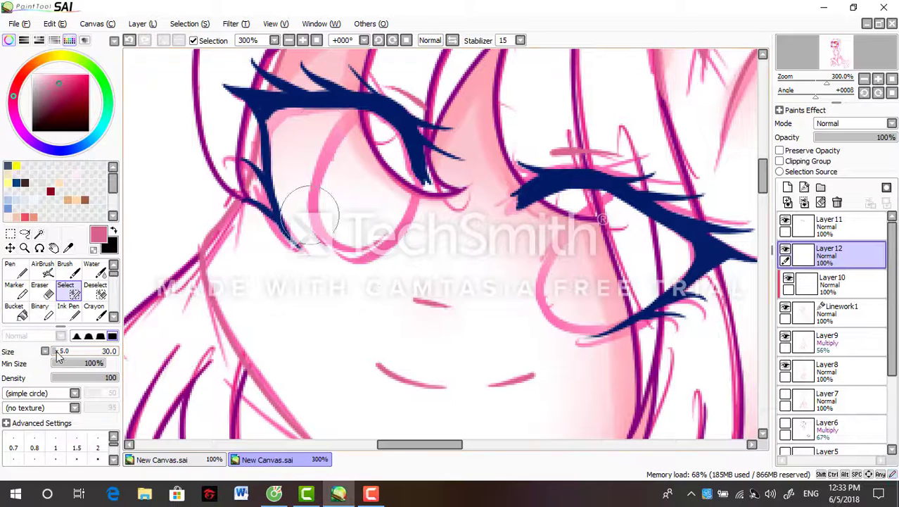
{"action": "mouse_move", "coordinate": [282, 105]}
{"action": "left_mouse_down"}
{"action": "mouse_move", "coordinate": [311, 201]}
{"action": "mouse_move", "coordinate": [296, 133]}
{"action": "mouse_move", "coordinate": [414, 178]}
{"action": "left_mouse_up"}
{"action": "mouse_move", "coordinate": [534, 204]}
{"action": "left_mouse_down"}
{"action": "mouse_move", "coordinate": [596, 220]}
{"action": "mouse_move", "coordinate": [556, 317]}
{"action": "mouse_move", "coordinate": [654, 232]}
{"action": "left_mouse_up"}
{"action": "key", "text": "n"}
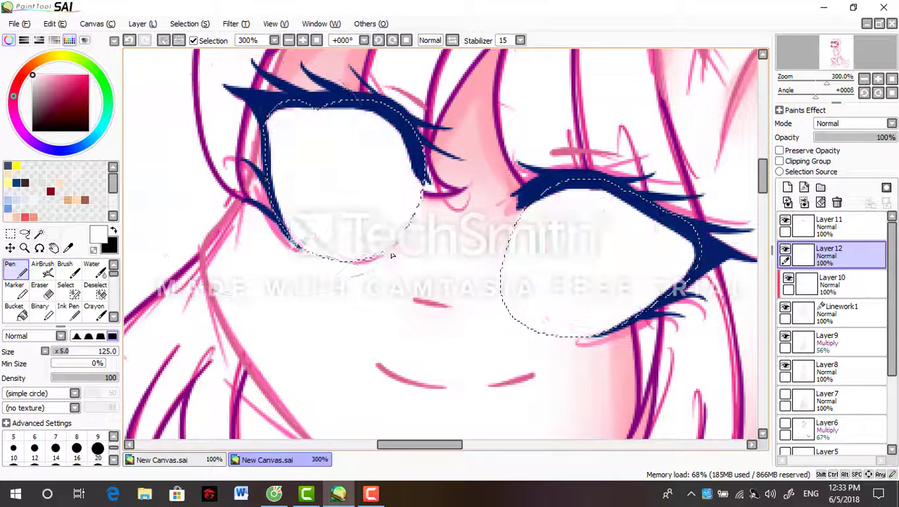
Shade the upper part of both eye whites light blue on Layer12, fading softly to white towards the lower edge
{"action": "left_click", "coordinate": [90, 140]}
{"action": "left_click", "coordinate": [53, 77]}
{"action": "left_click", "coordinate": [64, 271]}
{"action": "mouse_move", "coordinate": [295, 141]}
{"action": "left_mouse_down"}
{"action": "mouse_move", "coordinate": [505, 217]}
{"action": "mouse_move", "coordinate": [549, 243]}
{"action": "mouse_move", "coordinate": [313, 141]}
{"action": "mouse_move", "coordinate": [539, 261]}
{"action": "left_mouse_up"}
{"action": "key", "text": "b"}
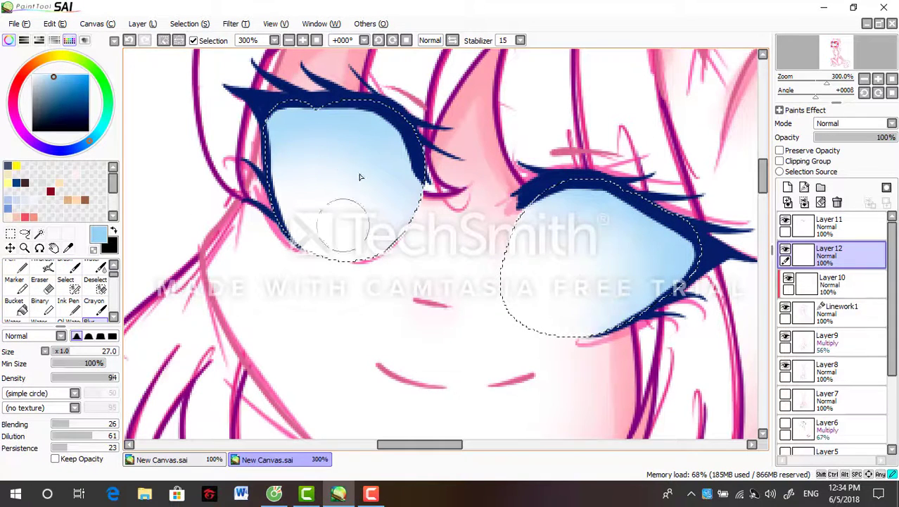
Add Layer13 and paint both irises sky blue with the Brush at size 45, temporarily hiding Layer12, and clear the selection
{"action": "left_click", "coordinate": [788, 187]}
{"action": "left_click", "coordinate": [67, 75]}
{"action": "scroll", "coordinate": [56, 288], "scroll_direction": "up", "scroll_amount": 2}
{"action": "left_click", "coordinate": [65, 267]}
{"action": "left_click", "coordinate": [785, 278]}
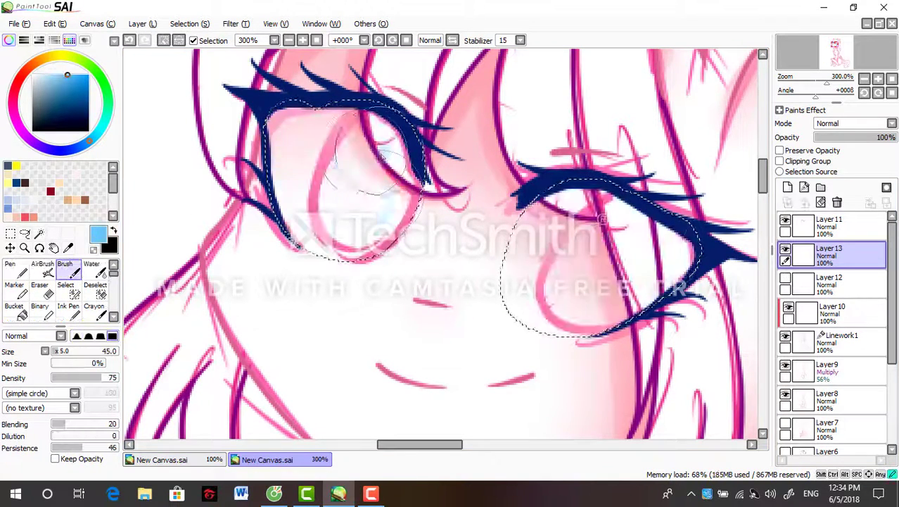
{"action": "left_click_drag", "start_coordinate": [373, 159], "coordinate": [381, 156]}
{"action": "mouse_move", "coordinate": [563, 211]}
{"action": "left_mouse_down"}
{"action": "mouse_move", "coordinate": [598, 282]}
{"action": "mouse_move", "coordinate": [633, 232]}
{"action": "mouse_move", "coordinate": [619, 268]}
{"action": "mouse_move", "coordinate": [605, 260]}
{"action": "left_mouse_up"}
{"action": "key", "text": "ctrl+z"}
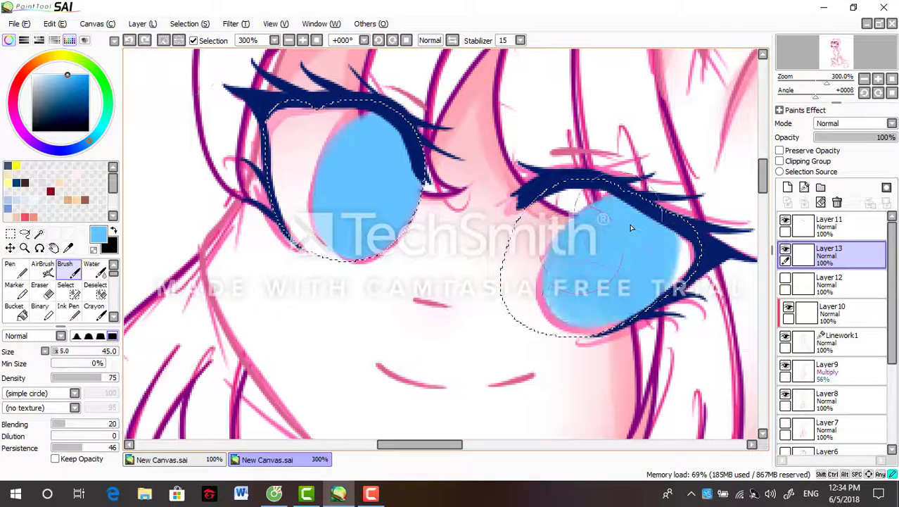
{"action": "key", "text": "ctrl+d"}
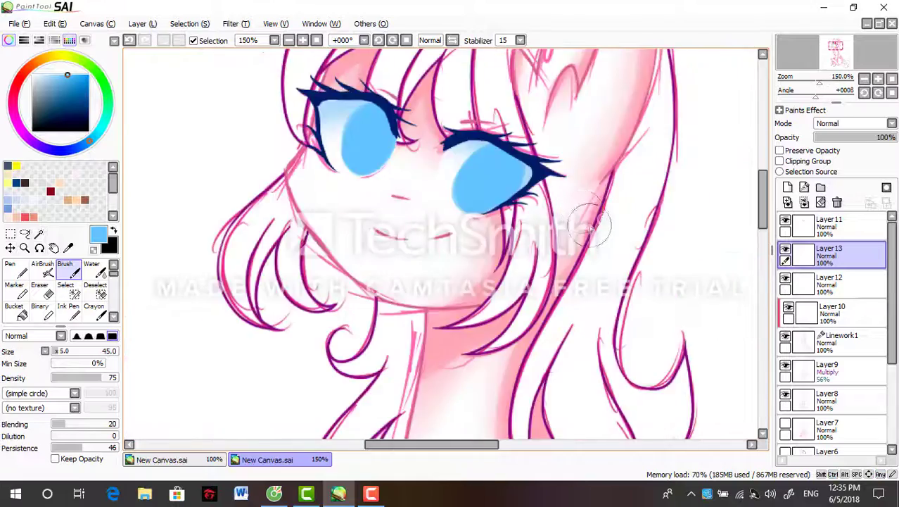
Touch up the dark blue eyelids on Layer11 with the Pen at size 12 and clean their inner edges with the Eraser at size 5
{"action": "left_click", "coordinate": [816, 236]}
{"action": "scroll", "coordinate": [500, 211], "scroll_direction": "up", "scroll_amount": 2}
{"action": "key", "text": "n"}
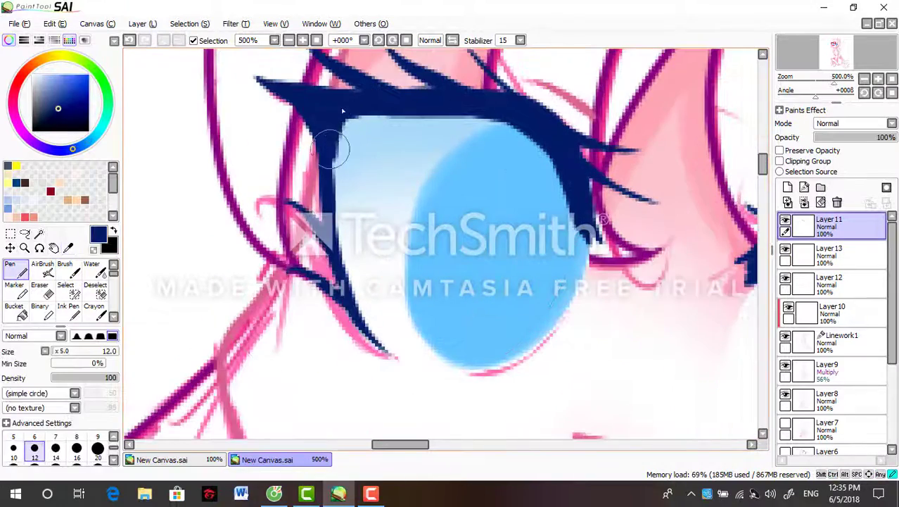
{"action": "scroll", "coordinate": [343, 111], "scroll_direction": "down", "scroll_amount": 1}
{"action": "key", "text": "e"}
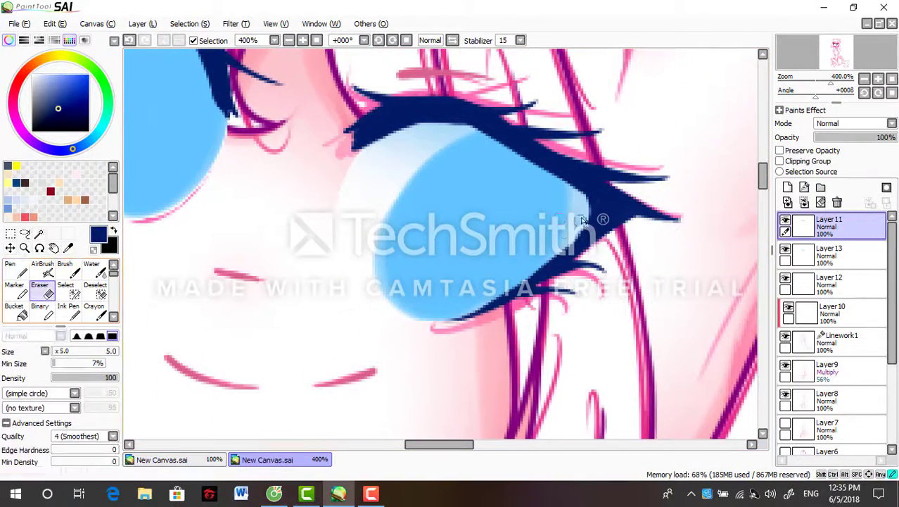
Add Layer14 above the irises and make it a clipping layer on Layer13
{"action": "scroll", "coordinate": [543, 269], "scroll_direction": "down", "scroll_amount": 5}
{"action": "left_click", "coordinate": [787, 187]}
{"action": "left_click", "coordinate": [780, 162]}
{"action": "scroll", "coordinate": [307, 210], "scroll_direction": "up", "scroll_amount": 4}
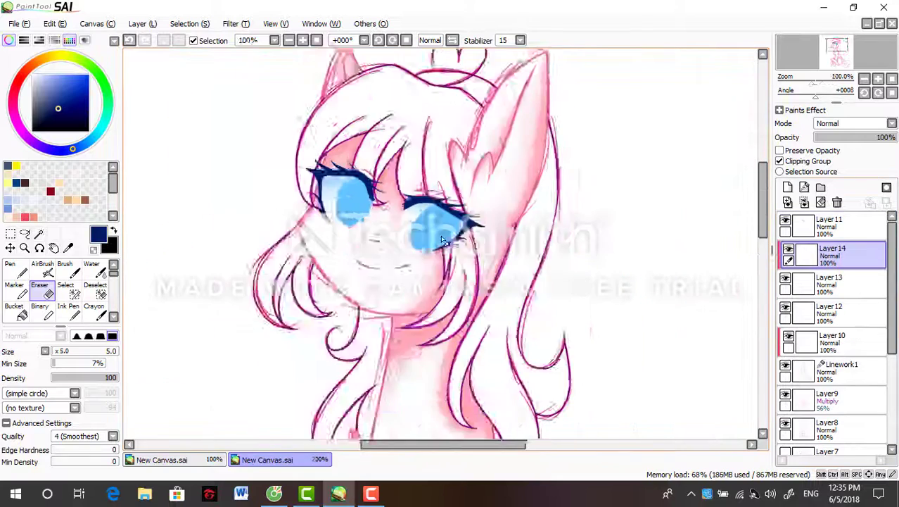
Paint a dark blue oval pupil in each iris with the Brush at size 30, undoing the first shading of the upper halves
{"action": "key", "text": "b"}
{"action": "left_click_drag", "start_coordinate": [316, 155], "coordinate": [438, 200]}
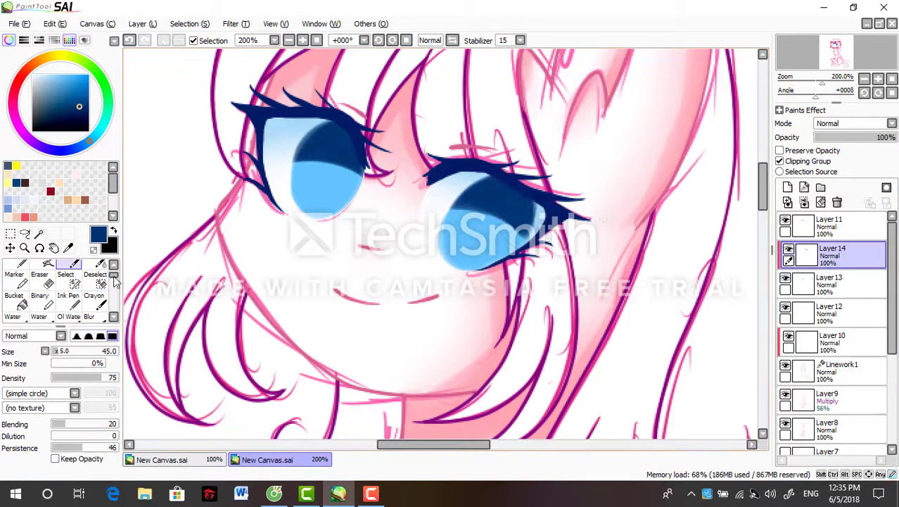
{"action": "left_click", "coordinate": [129, 40]}
{"action": "left_click_drag", "start_coordinate": [330, 161], "coordinate": [325, 179]}
{"action": "left_click_drag", "start_coordinate": [485, 204], "coordinate": [493, 221]}
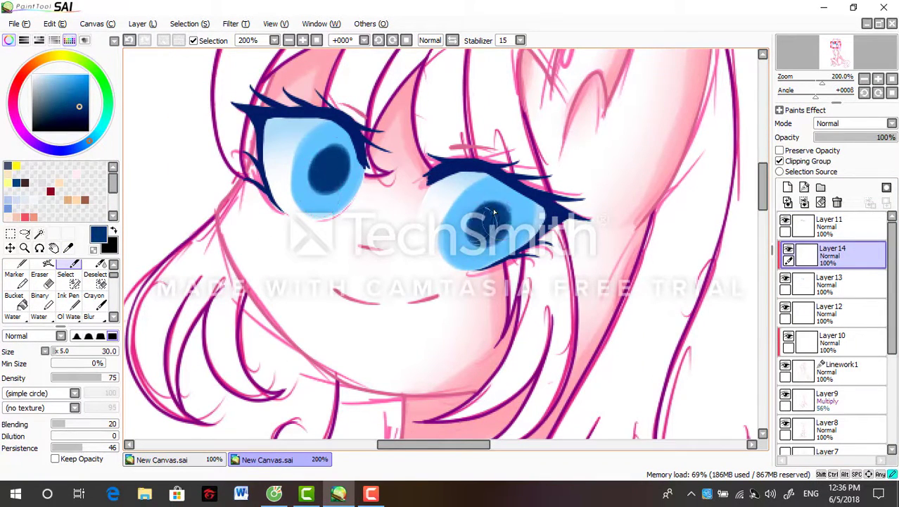
Darken the upper irises with dark blue on a new clipped Layer15 at brush size 75 and soften the shading's edges with Blur
{"action": "left_click", "coordinate": [787, 187]}
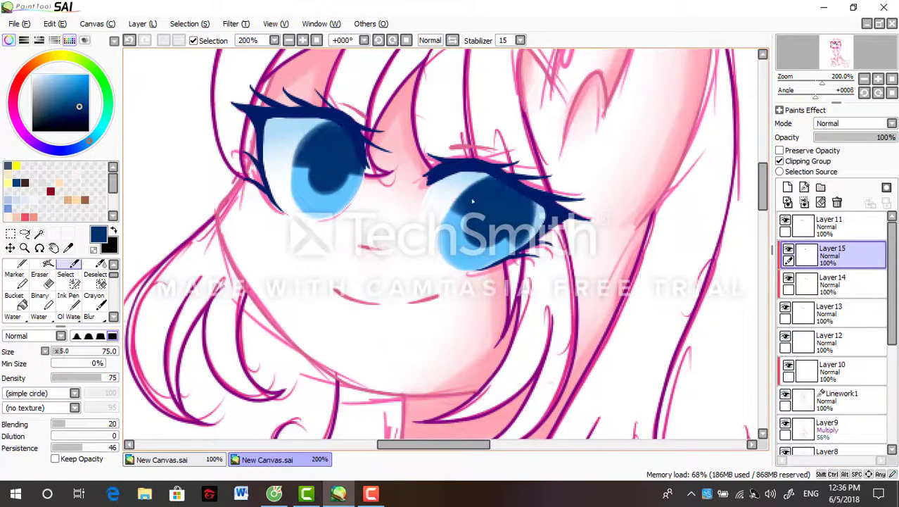
{"action": "scroll", "coordinate": [78, 296], "scroll_direction": "down", "scroll_amount": 1}
{"action": "left_click", "coordinate": [89, 299]}
{"action": "left_click_drag", "start_coordinate": [316, 162], "coordinate": [344, 178]}
Add clipped Layer16 in Luminosity mode beneath Layer14 and draw pale blue highlights on the lower irises at pen size 12
{"action": "left_click", "coordinate": [787, 186]}
{"action": "left_click", "coordinate": [853, 123]}
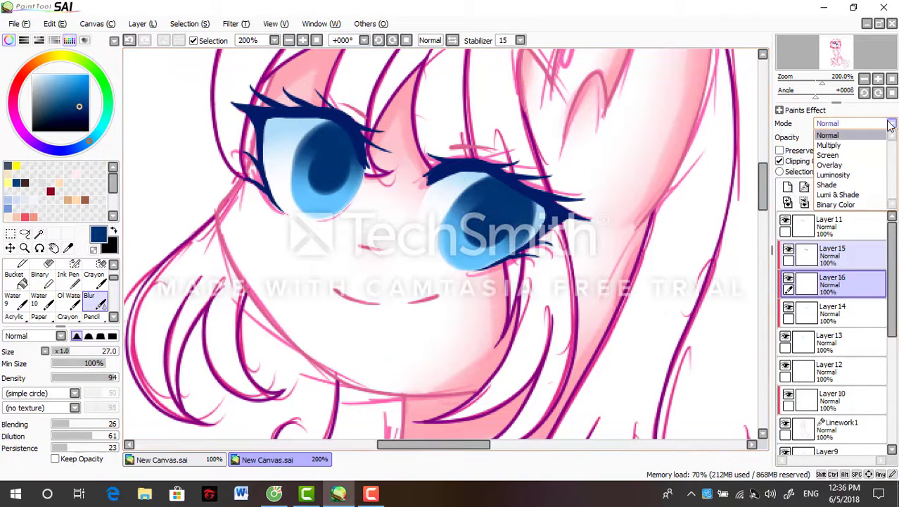
{"action": "left_click", "coordinate": [827, 165]}
{"action": "left_click_drag", "start_coordinate": [833, 253], "coordinate": [833, 313]}
{"action": "left_click", "coordinate": [64, 92]}
{"action": "left_click", "coordinate": [40, 75]}
{"action": "key", "text": "n"}
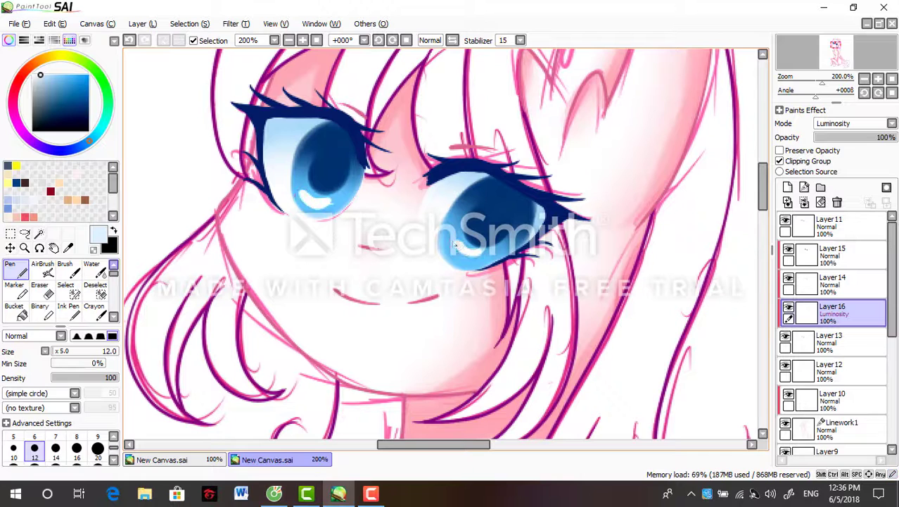
Blend the pale highlights into the lower irises of both eyes with Blur at size 27
{"action": "scroll", "coordinate": [77, 296], "scroll_direction": "down", "scroll_amount": 1}
{"action": "left_click", "coordinate": [89, 296]}
{"action": "left_click_drag", "start_coordinate": [303, 176], "coordinate": [338, 204]}
{"action": "left_click_drag", "start_coordinate": [451, 239], "coordinate": [478, 256]}
Add Layer17 above Layer15 in Overlay mode and dot tiny red specks in both irises at pen size 1
{"action": "left_click", "coordinate": [787, 187]}
{"action": "left_click", "coordinate": [853, 123]}
{"action": "left_click", "coordinate": [837, 144]}
{"action": "key", "text": "ctrl+plus"}
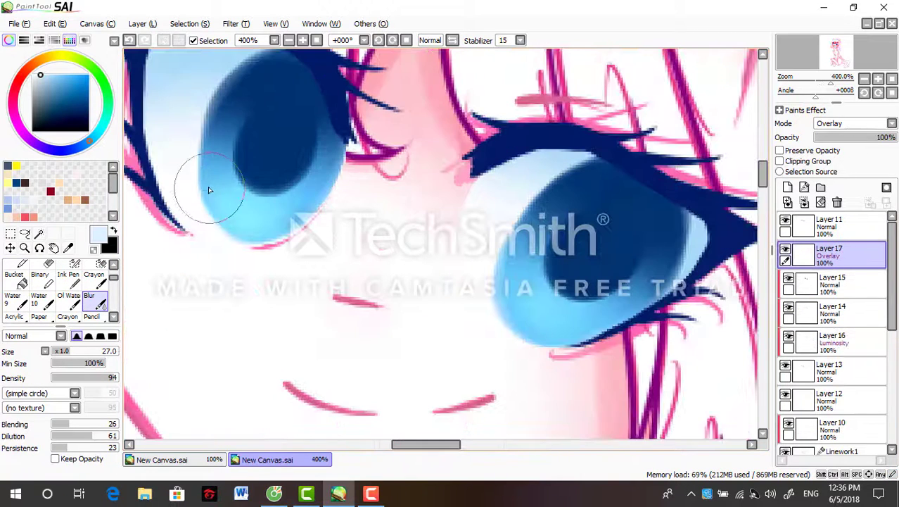
{"action": "key", "text": "n"}
{"action": "left_click", "coordinate": [62, 350]}
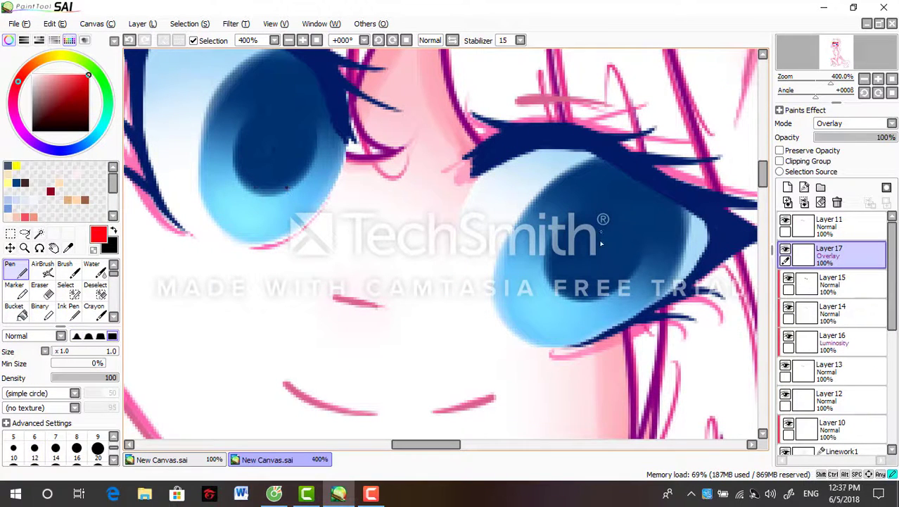
Set Layer17 to Screen mode and dot both irises with tiny orange, yellow, green, blue and pink specks at pen size 1
{"action": "left_click", "coordinate": [854, 123]}
{"action": "left_click", "coordinate": [856, 154]}
{"action": "left_click", "coordinate": [37, 61]}
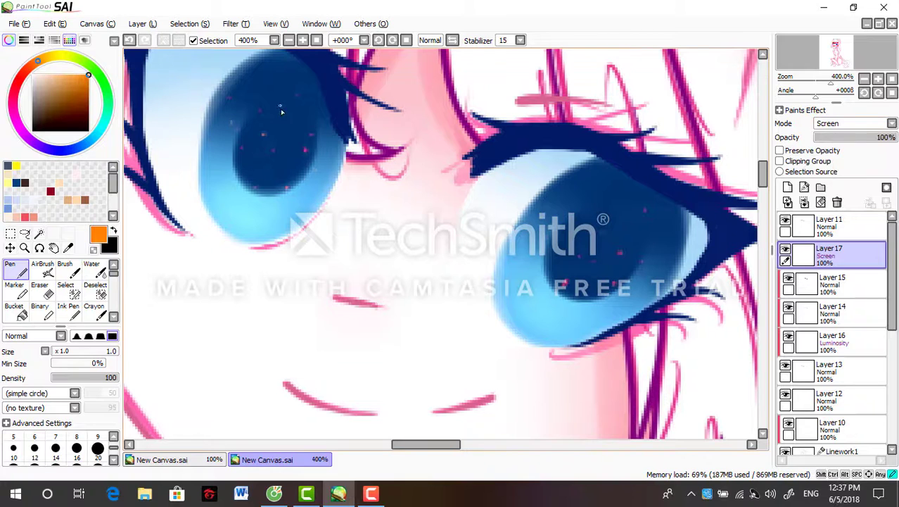
{"action": "left_click", "coordinate": [60, 55]}
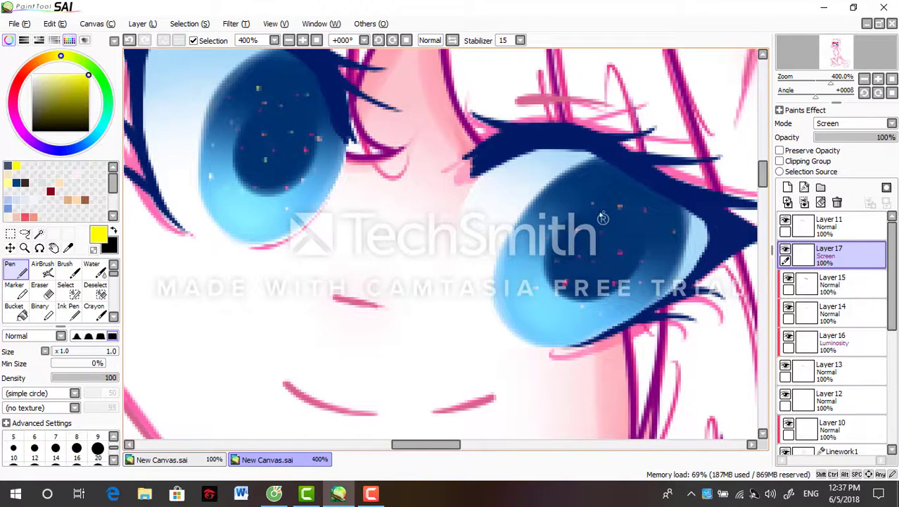
{"action": "left_click", "coordinate": [91, 71]}
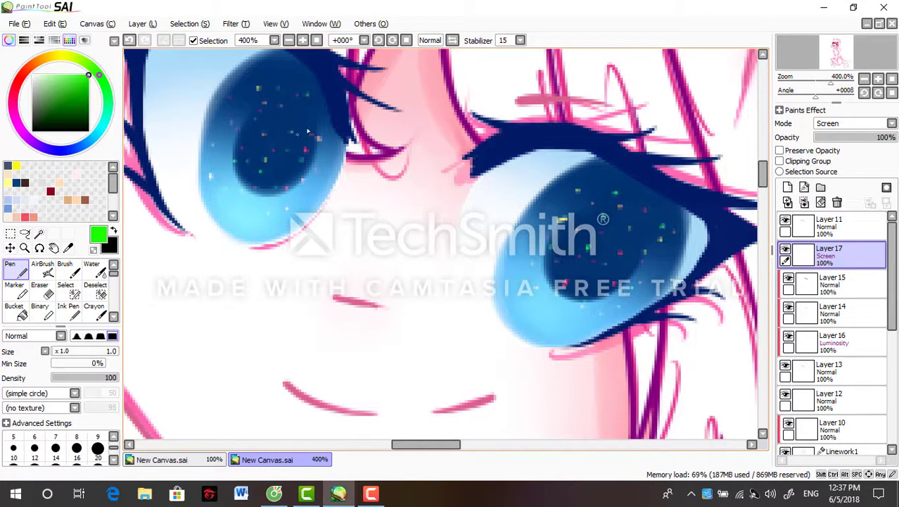
{"action": "left_click", "coordinate": [54, 150]}
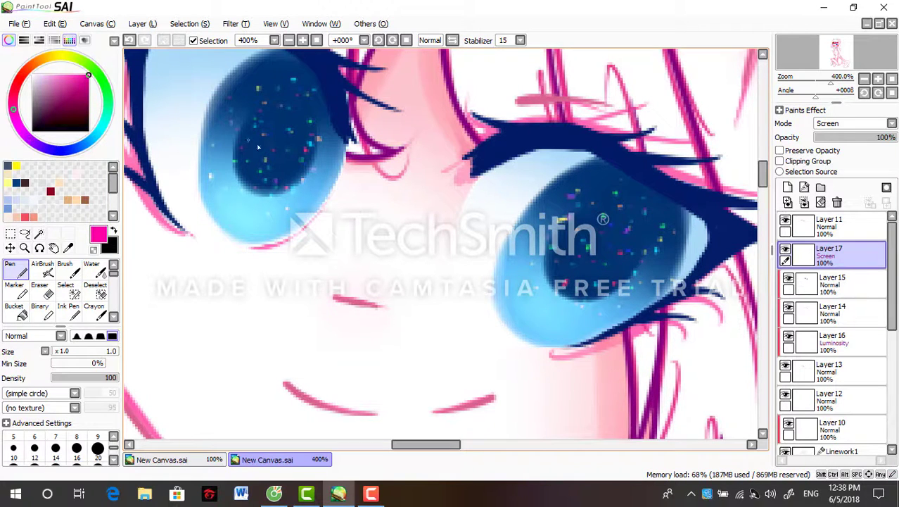
Show Layer3 to Layer7 again and blur the lower edges of the eye whites on Layer12 at size 8
{"action": "scroll", "coordinate": [582, 319], "scroll_direction": "down", "scroll_amount": 8}
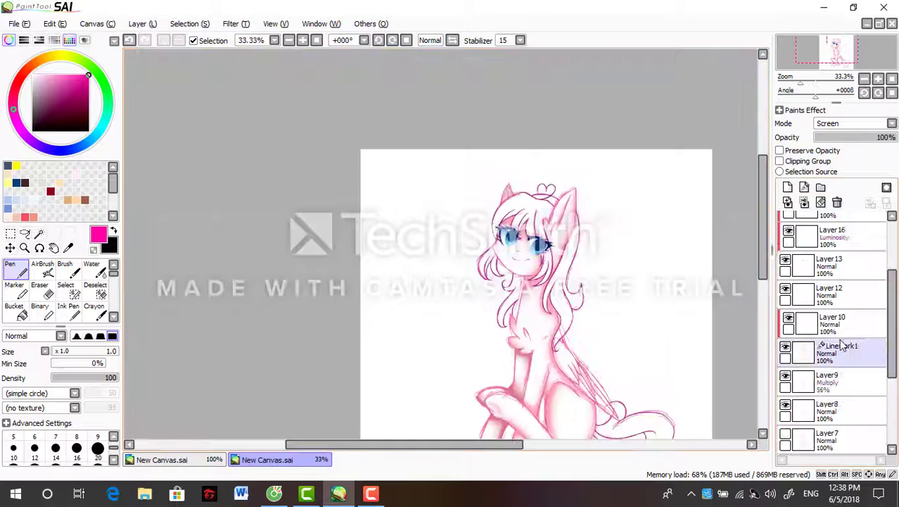
{"action": "scroll", "coordinate": [556, 232], "scroll_direction": "up", "scroll_amount": 6}
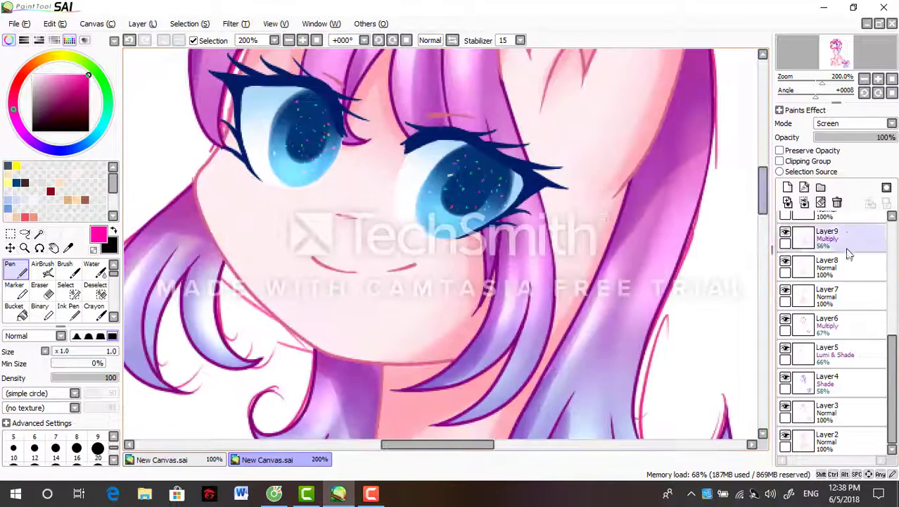
{"action": "left_click", "coordinate": [335, 151], "text": "ctrl+shift"}
{"action": "scroll", "coordinate": [336, 151], "scroll_direction": "up", "scroll_amount": 2}
{"action": "scroll", "coordinate": [78, 289], "scroll_direction": "down", "scroll_amount": 2}
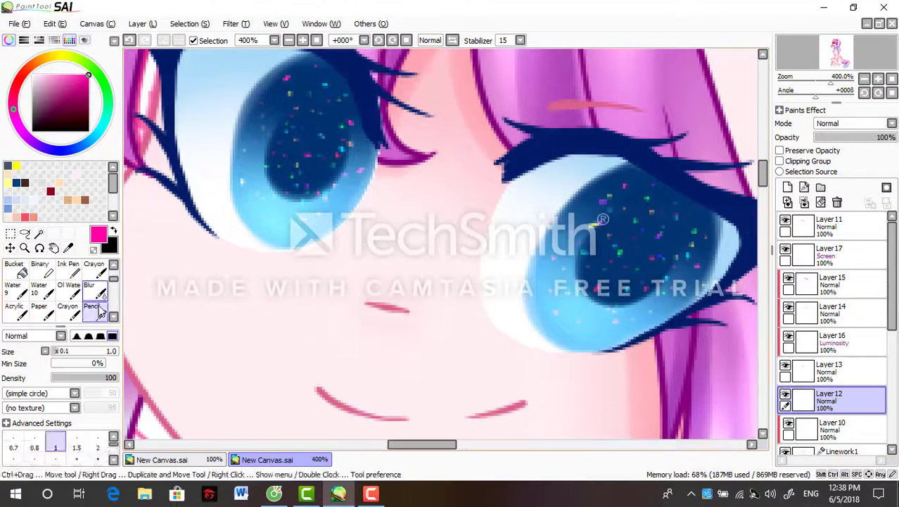
{"action": "left_click", "coordinate": [89, 289]}
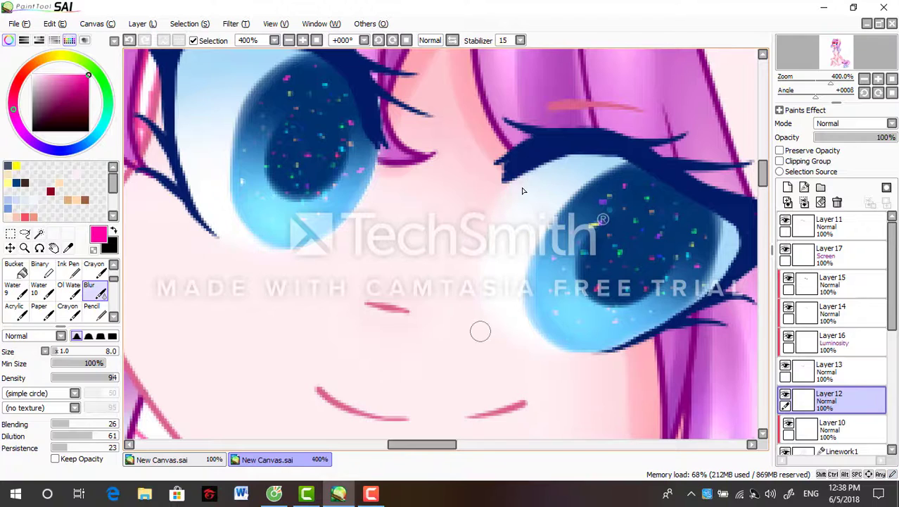
Hide the Layer2 sketch and trim the canvas to a rectangular selection around the whole pony
{"action": "scroll", "coordinate": [523, 190], "scroll_direction": "down", "scroll_amount": 5}
{"action": "scroll", "coordinate": [522, 190], "scroll_direction": "up", "scroll_amount": 4}
{"action": "scroll", "coordinate": [533, 339], "scroll_direction": "down", "scroll_amount": 5}
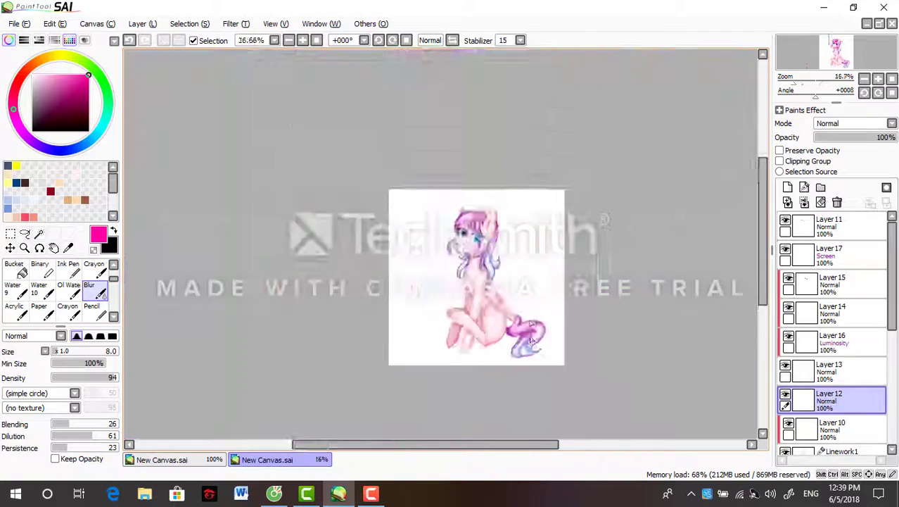
{"action": "scroll", "coordinate": [533, 339], "scroll_direction": "up", "scroll_amount": 1}
{"action": "left_click", "coordinate": [318, 123], "text": "ctrl"}
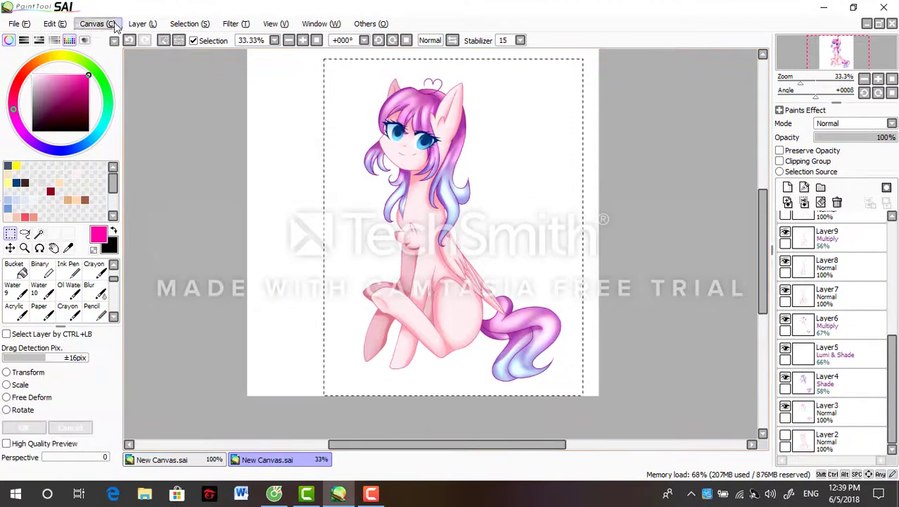
Check the reference canvas and paint a yellow star with white wings on the thigh on Layer7, detailing the feathers in pale blue-grey
{"action": "scroll", "coordinate": [485, 345], "scroll_direction": "up", "scroll_amount": 4}
{"action": "left_click", "coordinate": [162, 459]}
{"action": "scroll", "coordinate": [399, 259], "scroll_direction": "up", "scroll_amount": 3}
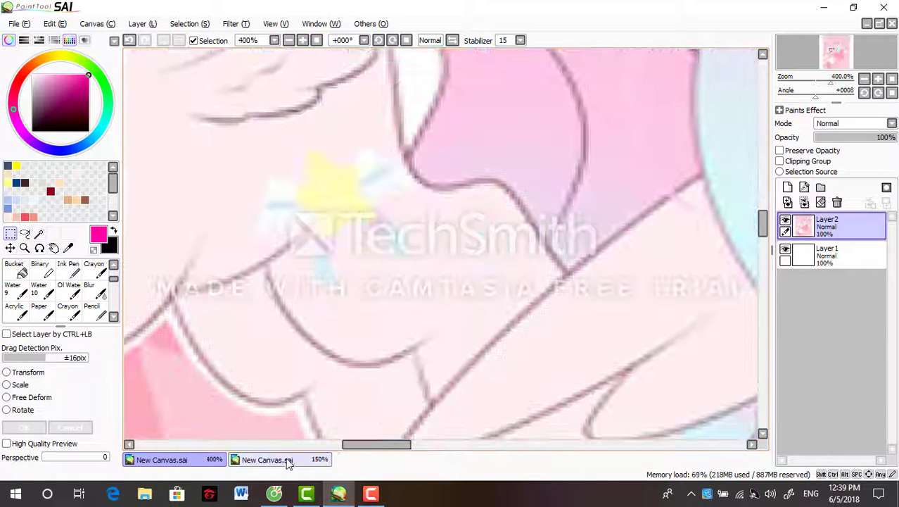
{"action": "left_click", "coordinate": [287, 460]}
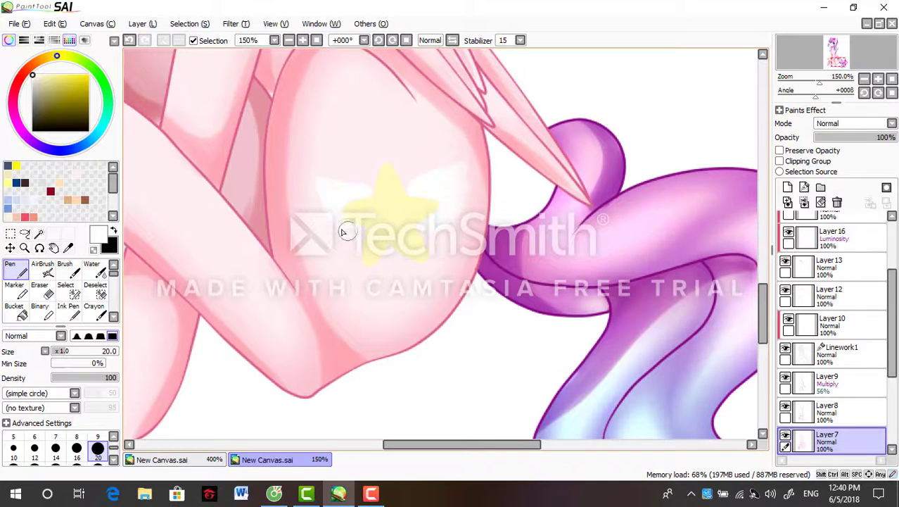
{"action": "left_click", "coordinate": [38, 80]}
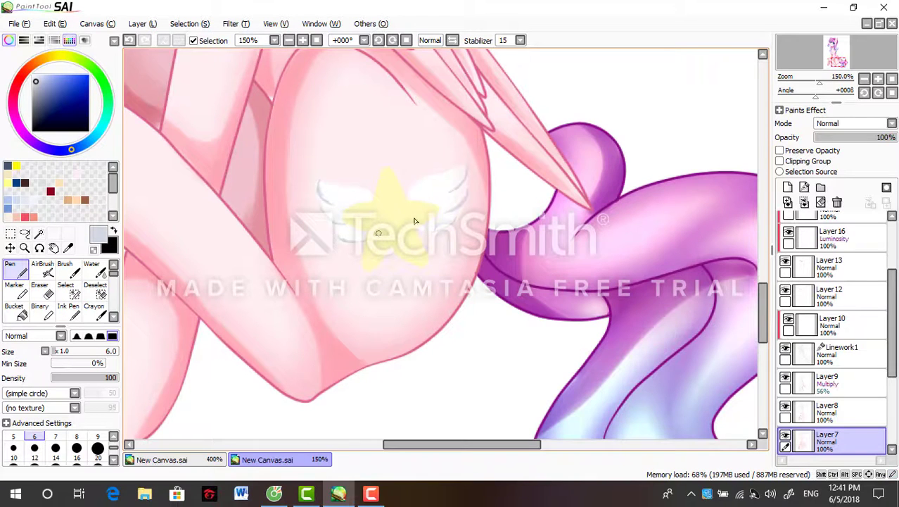
Paint two ribbon tails below the star at pen size 6, pink near the star and light blue towards the tips, checking the reference
{"action": "scroll", "coordinate": [414, 221], "scroll_direction": "down", "scroll_amount": 3}
{"action": "left_click", "coordinate": [211, 460]}
{"action": "left_click", "coordinate": [310, 461]}
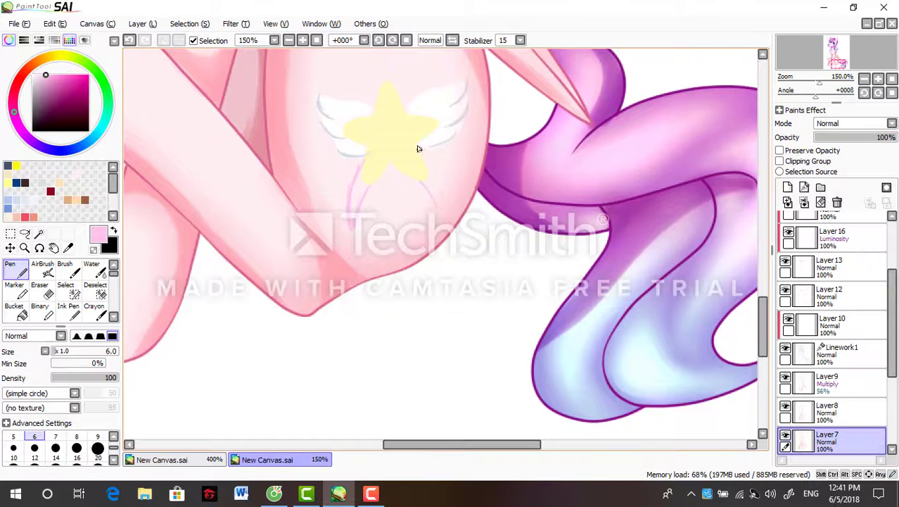
{"action": "scroll", "coordinate": [417, 149], "scroll_direction": "up", "scroll_amount": 4}
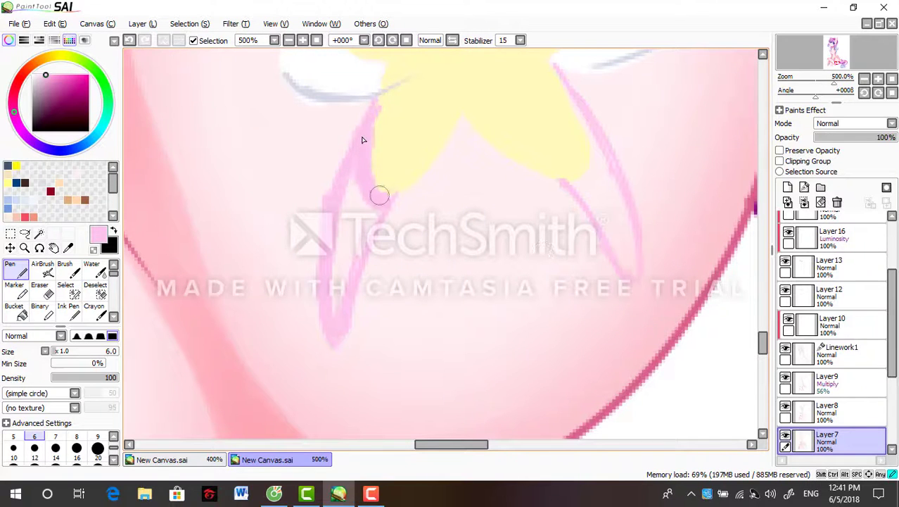
{"action": "left_click", "coordinate": [161, 460]}
{"action": "left_click", "coordinate": [267, 459]}
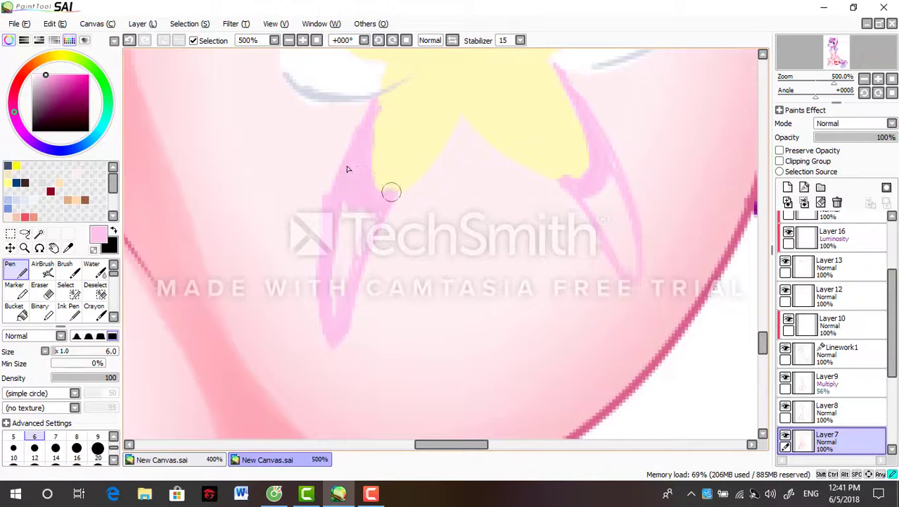
{"action": "left_click", "coordinate": [7, 207]}
{"action": "left_click_drag", "start_coordinate": [336, 213], "coordinate": [326, 308]}
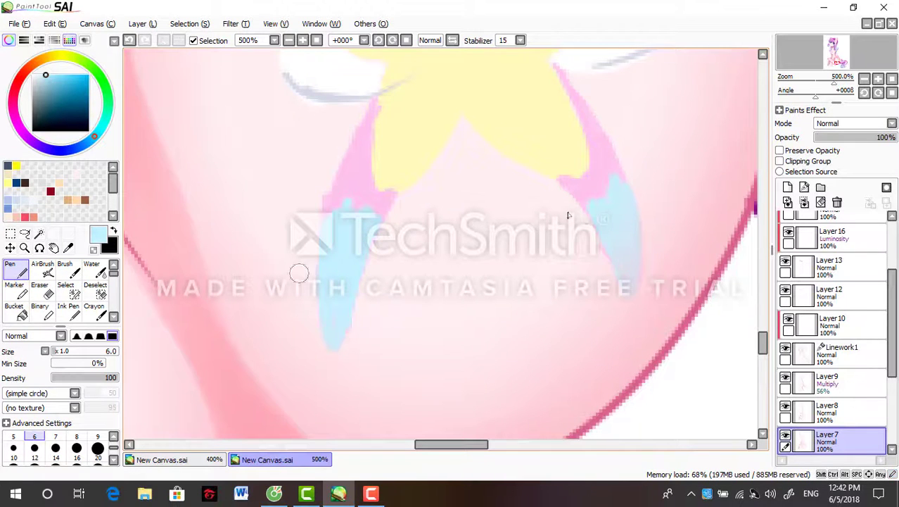
Blur the pink-to-blue transitions of the thigh mark's ribbon tails on Layer7 at size 8
{"action": "key", "text": "b"}
{"action": "scroll", "coordinate": [605, 215], "scroll_direction": "down", "scroll_amount": 6}
{"action": "scroll", "coordinate": [577, 211], "scroll_direction": "up", "scroll_amount": 1}
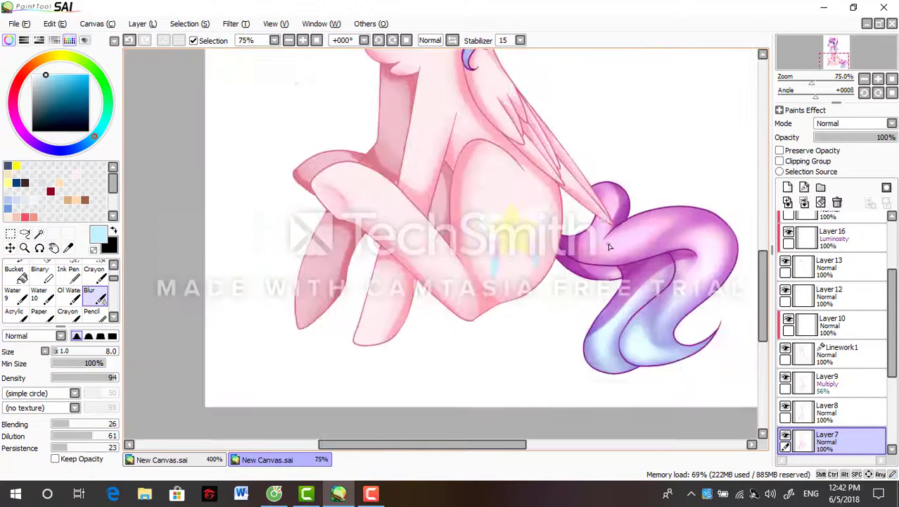
{"action": "scroll", "coordinate": [555, 208], "scroll_direction": "down", "scroll_amount": 3}
{"action": "scroll", "coordinate": [532, 203], "scroll_direction": "up", "scroll_amount": 7}
{"action": "scroll", "coordinate": [563, 198], "scroll_direction": "up", "scroll_amount": 1}
{"action": "scroll", "coordinate": [622, 193], "scroll_direction": "down", "scroll_amount": 2}
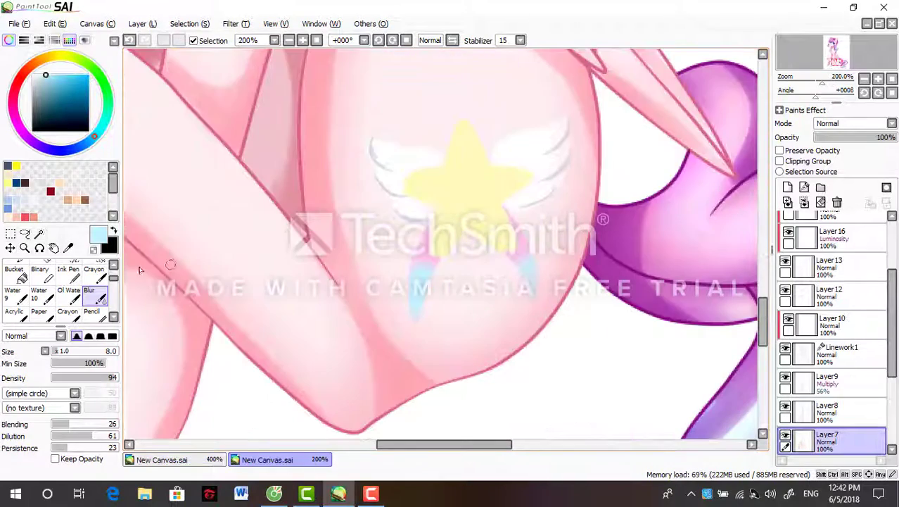
Select the thigh mark with a rectangular selection, transform it to be slightly smaller and rotated clockwise, and deselect
{"action": "key", "text": "s"}
{"action": "mouse_move", "coordinate": [405, 141]}
{"action": "left_mouse_down"}
{"action": "mouse_move", "coordinate": [519, 238]}
{"action": "mouse_move", "coordinate": [526, 186]}
{"action": "left_mouse_up"}
{"action": "key", "text": "ctrl+t"}
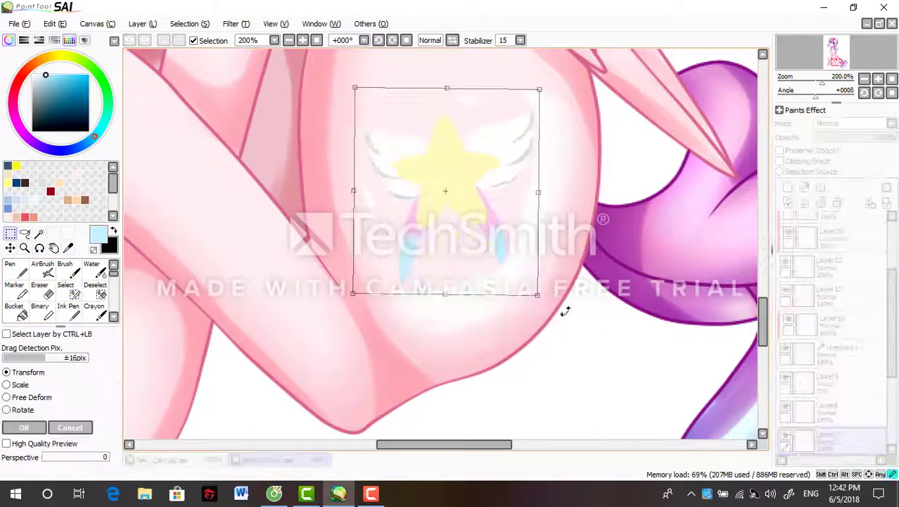
{"action": "left_click_drag", "start_coordinate": [566, 311], "coordinate": [502, 316]}
{"action": "key", "text": "Return"}
{"action": "scroll", "coordinate": [315, 283], "scroll_direction": "down", "scroll_amount": 2}
{"action": "key", "text": "ctrl+d"}
Paint over the pale halo around the thigh mark with the sampled light skin pink at pen size 22
{"action": "scroll", "coordinate": [315, 283], "scroll_direction": "up", "scroll_amount": 2}
{"action": "key", "text": "n"}
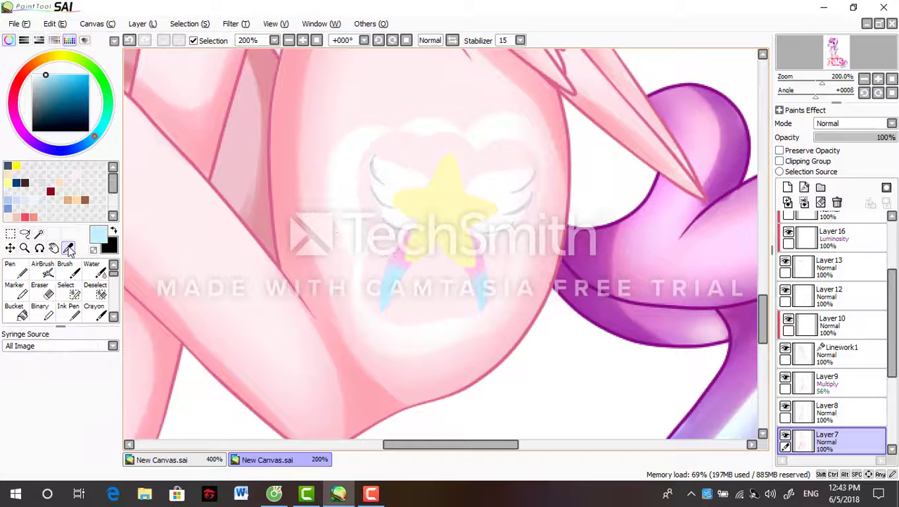
{"action": "left_click", "coordinate": [367, 94], "text": "alt"}
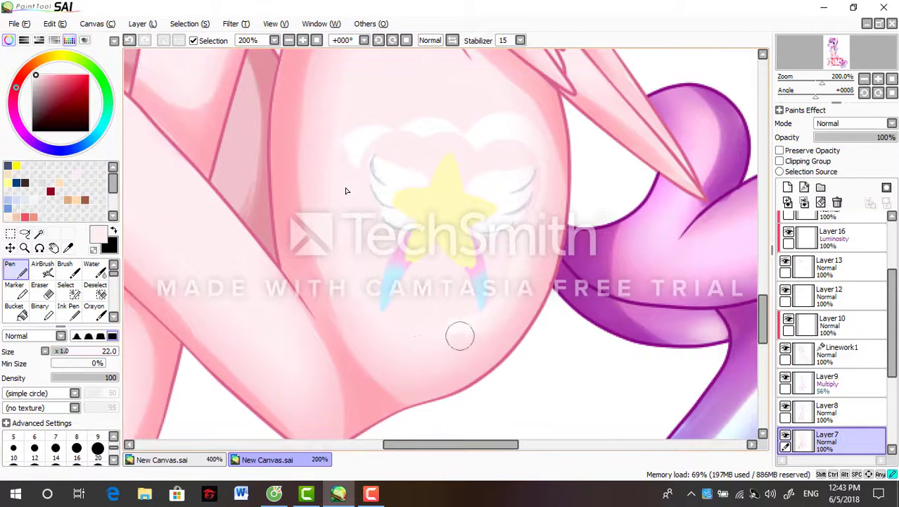
{"action": "scroll", "coordinate": [346, 190], "scroll_direction": "down", "scroll_amount": 3}
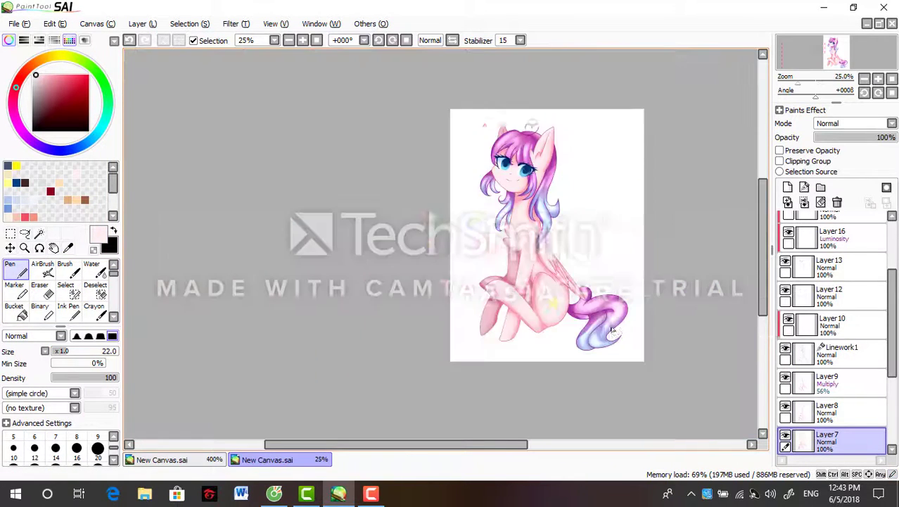
Add a Multiply layer on top, draw pink eyebrows over the fringe at pen size 3, and add a purple heart-shaped strand above the head
{"action": "scroll", "coordinate": [535, 366], "scroll_direction": "up", "scroll_amount": 3}
{"action": "left_click", "coordinate": [787, 186]}
{"action": "left_click", "coordinate": [853, 123]}
{"action": "left_click", "coordinate": [829, 145]}
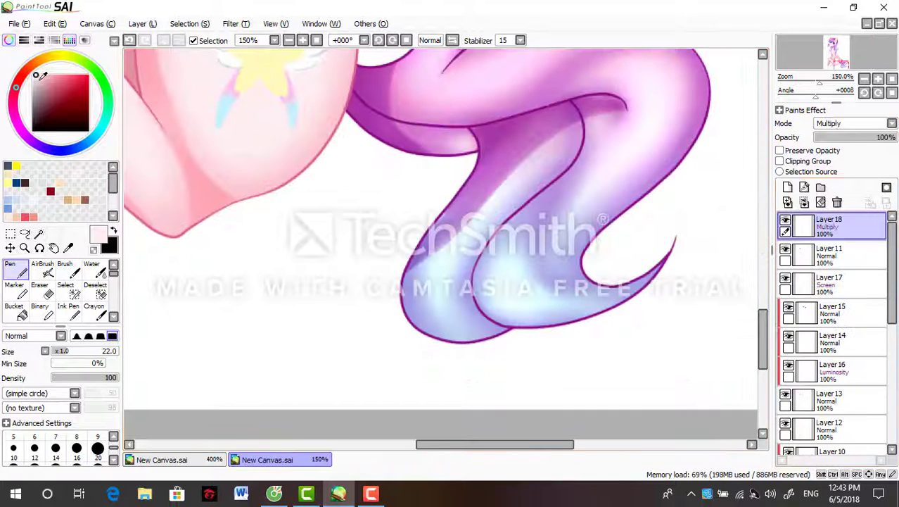
{"action": "left_click", "coordinate": [48, 356]}
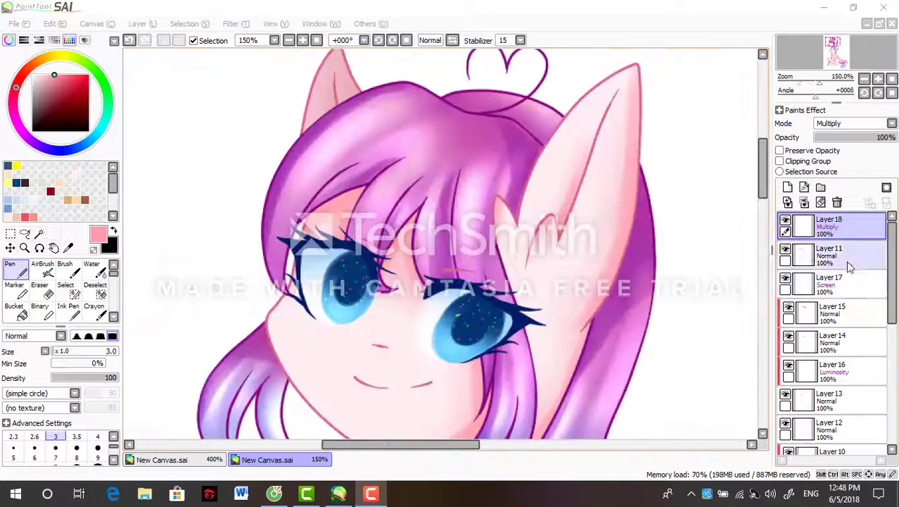
Add a Normal layer directly above Layer11 and dot white highlights over the hair and tail at pen size 12
{"action": "left_click", "coordinate": [849, 266]}
{"action": "left_click", "coordinate": [787, 187]}
{"action": "scroll", "coordinate": [330, 84], "scroll_direction": "up", "scroll_amount": 2}
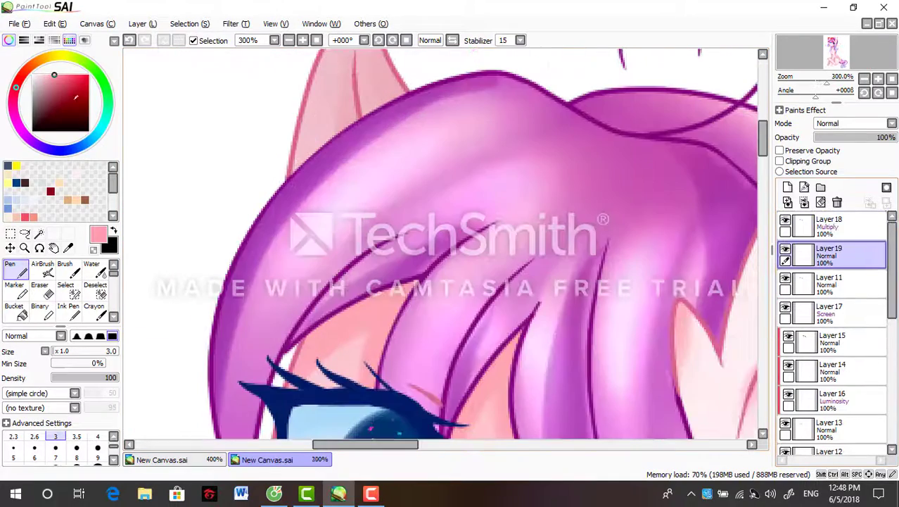
{"action": "scroll", "coordinate": [541, 359], "scroll_direction": "down", "scroll_amount": 3}
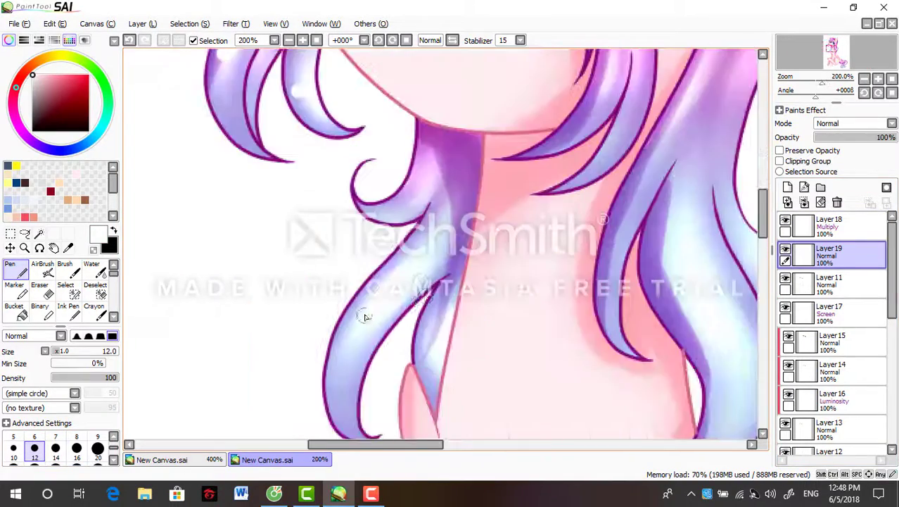
{"action": "scroll", "coordinate": [473, 309], "scroll_direction": "up", "scroll_amount": 2}
{"action": "scroll", "coordinate": [473, 306], "scroll_direction": "down", "scroll_amount": 3}
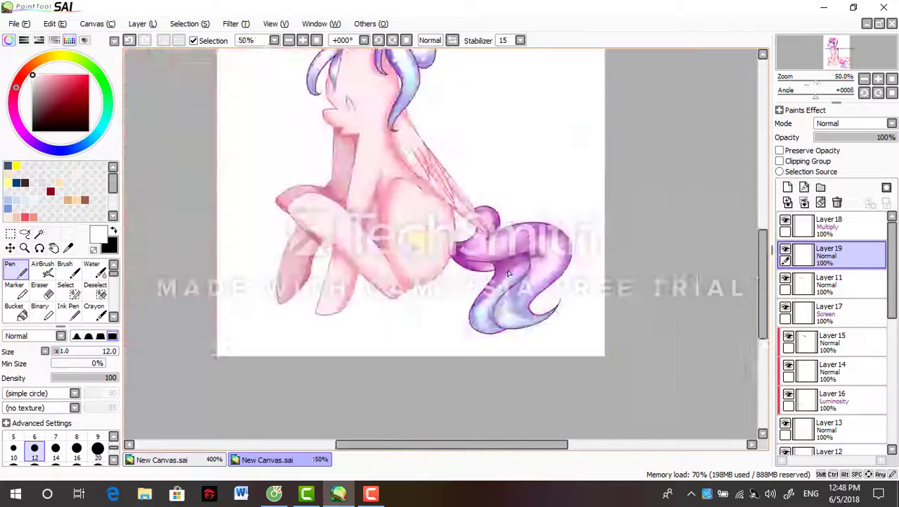
{"action": "scroll", "coordinate": [475, 297], "scroll_direction": "up", "scroll_amount": 4}
{"action": "scroll", "coordinate": [475, 297], "scroll_direction": "down", "scroll_amount": 3}
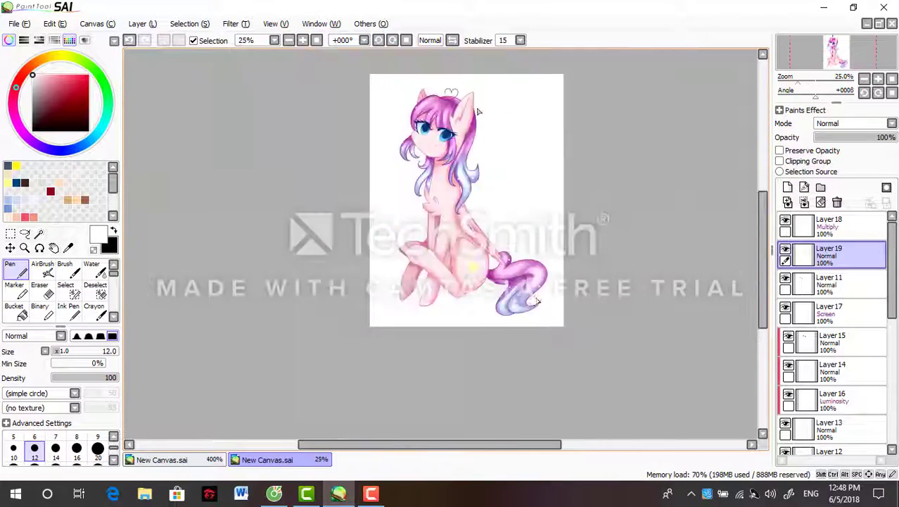
Add smaller white dots beside the hair and tail highlights on Layer19 at pen size 6
{"action": "scroll", "coordinate": [347, 104], "scroll_direction": "up", "scroll_amount": 4}
{"action": "scroll", "coordinate": [347, 104], "scroll_direction": "down", "scroll_amount": 4}
{"action": "scroll", "coordinate": [649, 168], "scroll_direction": "up", "scroll_amount": 3}
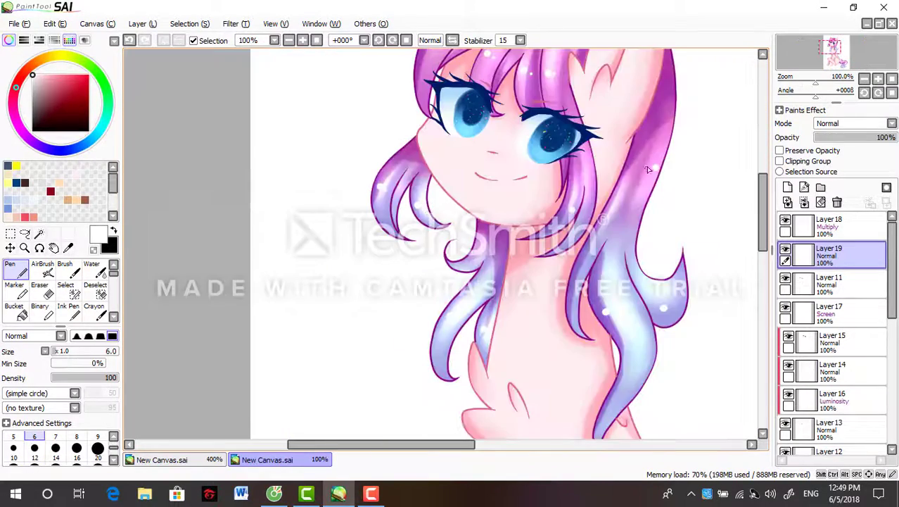
{"action": "scroll", "coordinate": [613, 313], "scroll_direction": "up", "scroll_amount": 3}
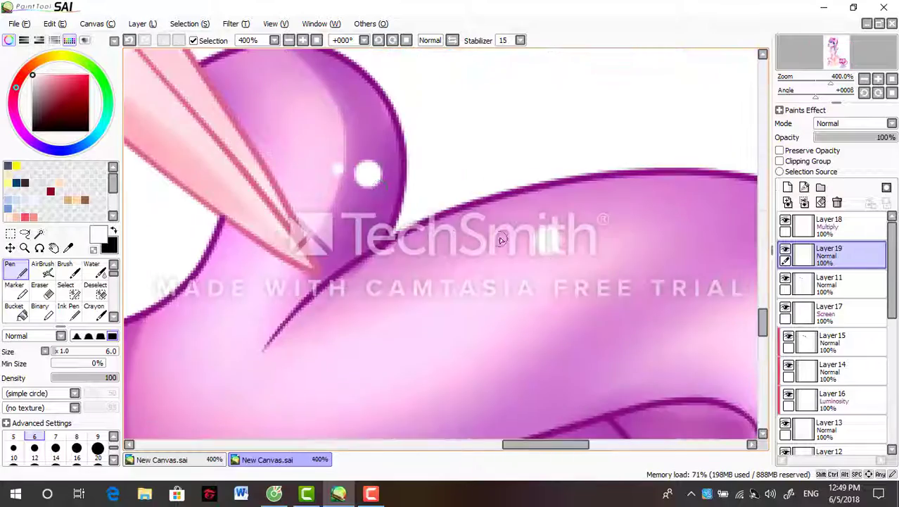
Dot white highlights on the thigh, legs, wing and chest fluff at pen size 12, with smaller ones at size 7
{"action": "scroll", "coordinate": [463, 292], "scroll_direction": "down", "scroll_amount": 1}
{"action": "scroll", "coordinate": [464, 291], "scroll_direction": "down", "scroll_amount": 2}
{"action": "scroll", "coordinate": [288, 287], "scroll_direction": "up", "scroll_amount": 1}
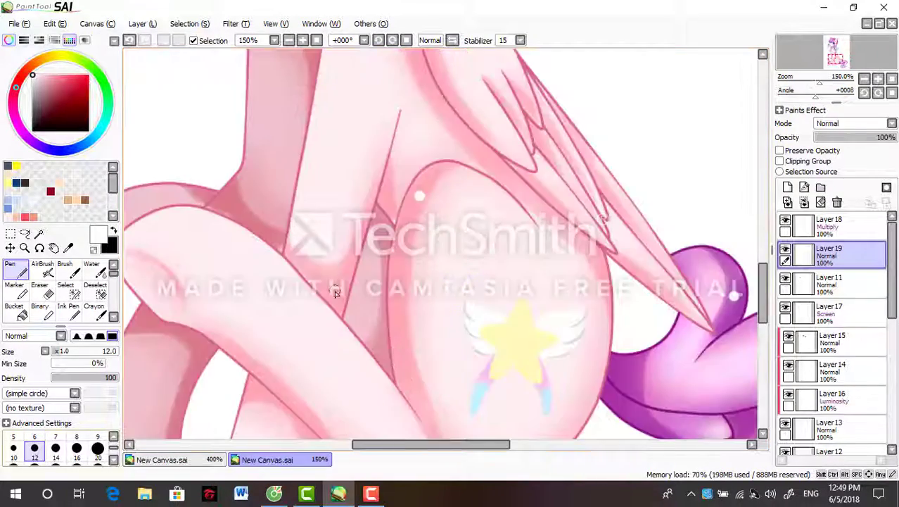
{"action": "scroll", "coordinate": [296, 269], "scroll_direction": "down", "scroll_amount": 2}
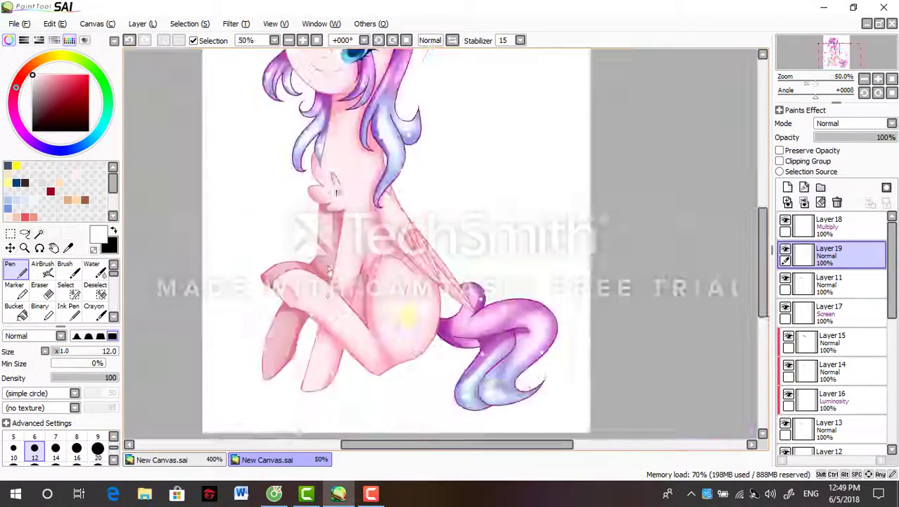
{"action": "scroll", "coordinate": [392, 214], "scroll_direction": "up", "scroll_amount": 2}
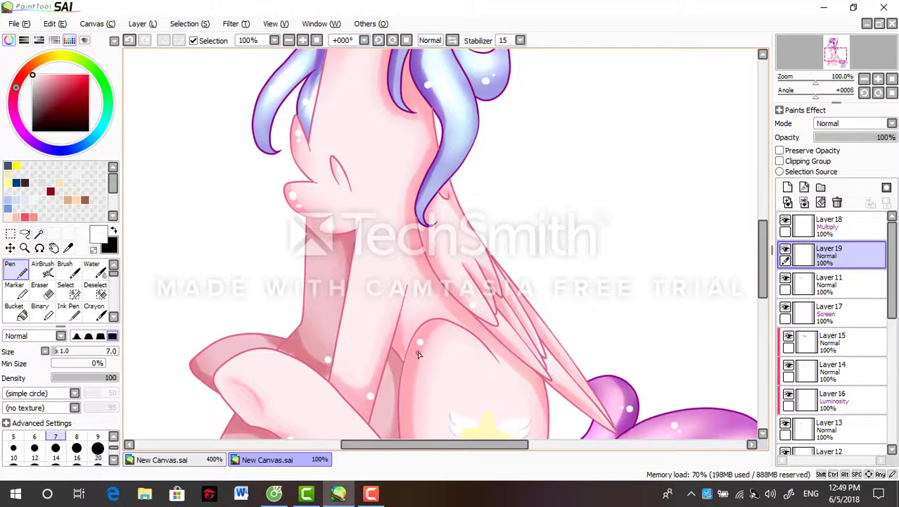
{"action": "scroll", "coordinate": [353, 377], "scroll_direction": "down", "scroll_amount": 1}
{"action": "scroll", "coordinate": [496, 364], "scroll_direction": "up", "scroll_amount": 2}
Dot white highlights on the larger ear and its inner fur tufts at pen size 7
{"action": "scroll", "coordinate": [437, 282], "scroll_direction": "down", "scroll_amount": 3}
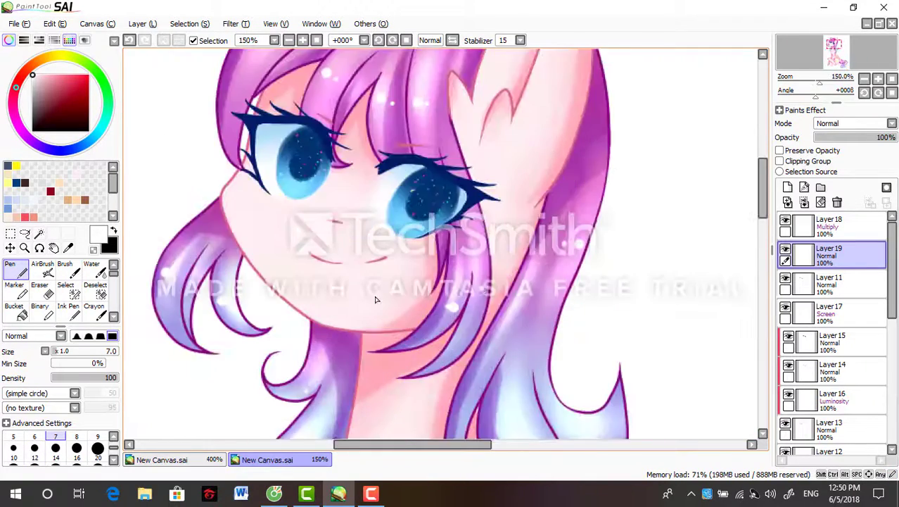
{"action": "scroll", "coordinate": [423, 213], "scroll_direction": "up", "scroll_amount": 4}
{"action": "scroll", "coordinate": [317, 296], "scroll_direction": "down", "scroll_amount": 1}
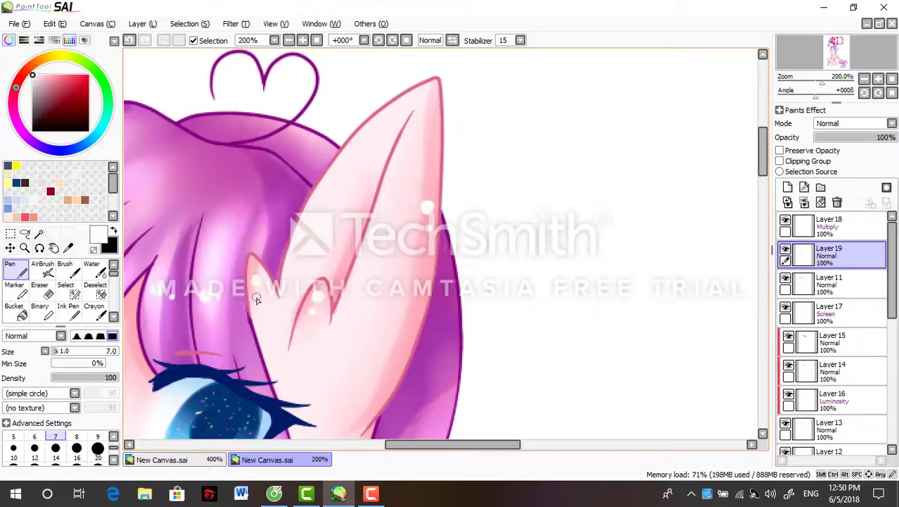
{"action": "scroll", "coordinate": [257, 299], "scroll_direction": "down", "scroll_amount": 3}
On Layer7, select the face area with the Magic Wand, brush pink blush on both cheeks at size 45, and soften it with Blur
{"action": "scroll", "coordinate": [834, 331], "scroll_direction": "down", "scroll_amount": 5}
{"action": "left_click", "coordinate": [830, 306]}
{"action": "left_click", "coordinate": [39, 233]}
{"action": "left_click", "coordinate": [352, 246]}
{"action": "scroll", "coordinate": [351, 246], "scroll_direction": "up", "scroll_amount": 3}
{"action": "left_click", "coordinate": [65, 271]}
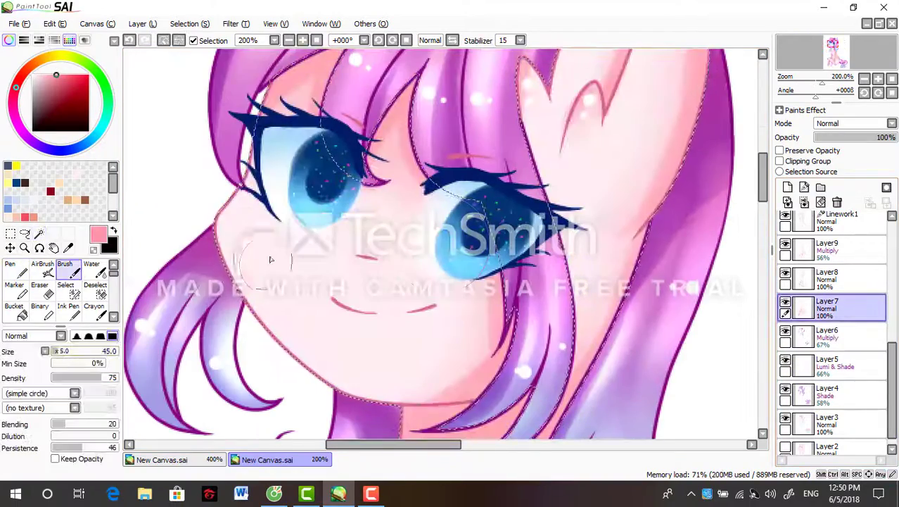
{"action": "left_click_drag", "start_coordinate": [261, 253], "coordinate": [278, 264]}
{"action": "left_click_drag", "start_coordinate": [450, 313], "coordinate": [468, 323]}
{"action": "scroll", "coordinate": [60, 289], "scroll_direction": "down", "scroll_amount": 1}
{"action": "left_click", "coordinate": [90, 289]}
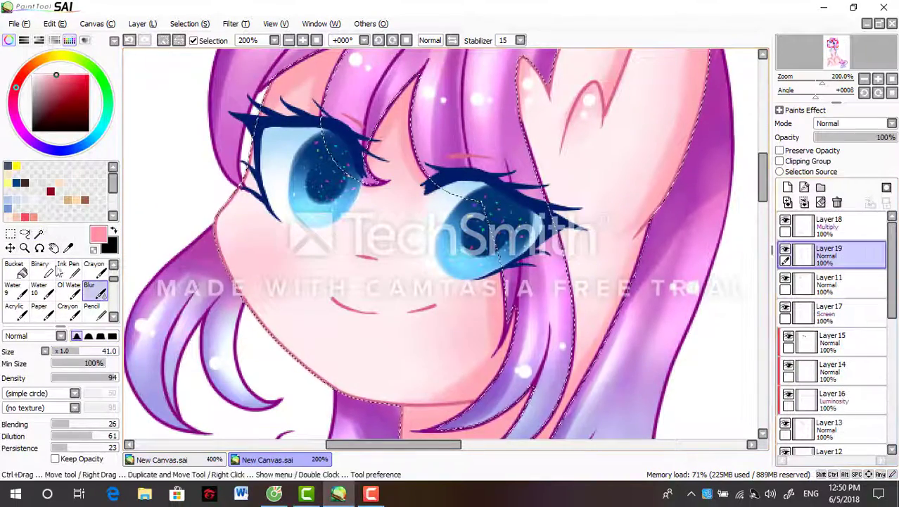
Return to Layer19 and dot small white highlights on the cheeks at pen size 6
{"action": "scroll", "coordinate": [60, 288], "scroll_direction": "up", "scroll_amount": 1}
{"action": "left_click", "coordinate": [14, 267]}
{"action": "scroll", "coordinate": [231, 227], "scroll_direction": "up", "scroll_amount": 2}
{"action": "left_click", "coordinate": [33, 448]}
{"action": "scroll", "coordinate": [492, 296], "scroll_direction": "down", "scroll_amount": 6}
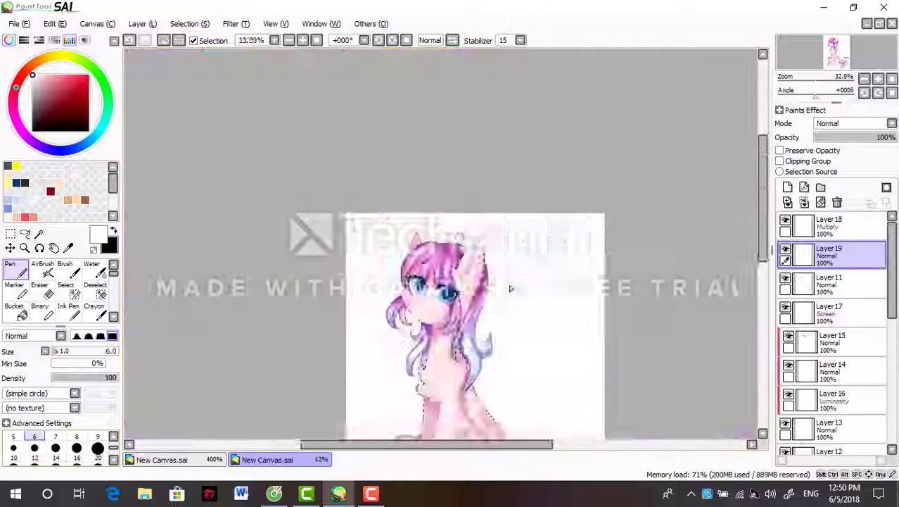
Check the thigh and tail highlights, clear the selection, and dot small white highlights on the chest fluff at pen size 5
{"action": "scroll", "coordinate": [488, 339], "scroll_direction": "up", "scroll_amount": 5}
{"action": "scroll", "coordinate": [532, 359], "scroll_direction": "up", "scroll_amount": 3}
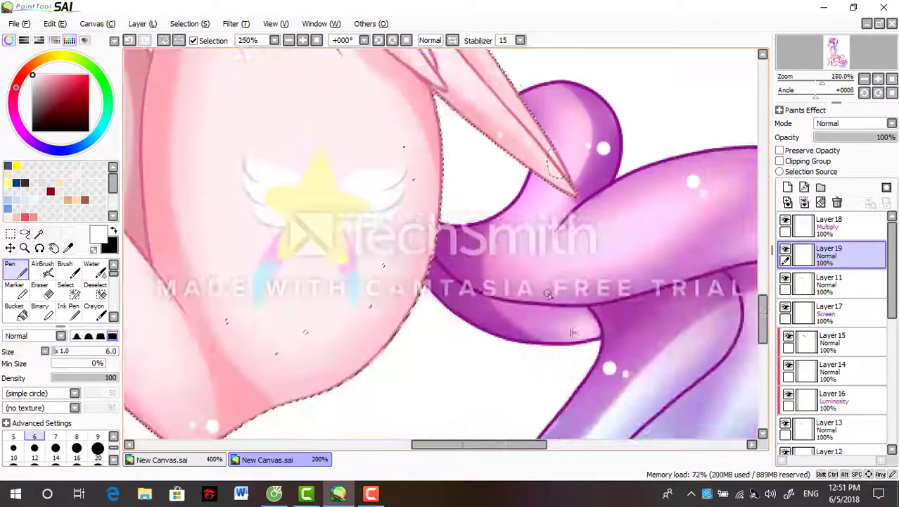
{"action": "scroll", "coordinate": [436, 268], "scroll_direction": "up", "scroll_amount": 1}
{"action": "scroll", "coordinate": [436, 267], "scroll_direction": "down", "scroll_amount": 3}
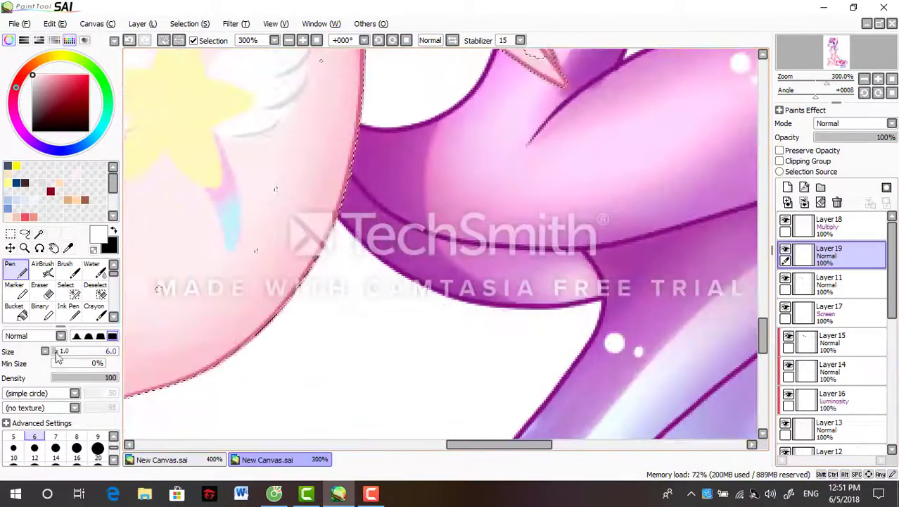
{"action": "scroll", "coordinate": [394, 264], "scroll_direction": "up", "scroll_amount": 2}
{"action": "scroll", "coordinate": [514, 293], "scroll_direction": "down", "scroll_amount": 6}
{"action": "scroll", "coordinate": [437, 221], "scroll_direction": "up", "scroll_amount": 6}
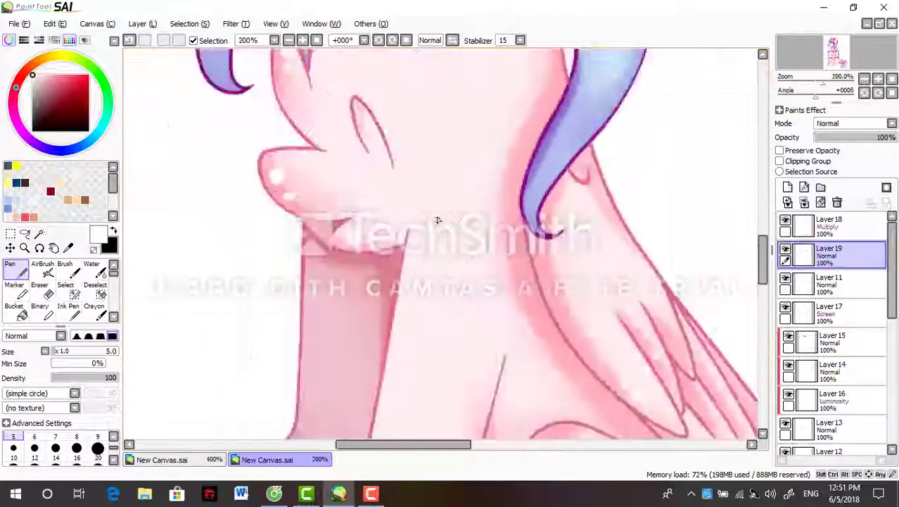
{"action": "scroll", "coordinate": [418, 268], "scroll_direction": "down", "scroll_amount": 3}
{"action": "scroll", "coordinate": [451, 297], "scroll_direction": "up", "scroll_amount": 2}
Sample the dark pink outline colour from the chest fluff linework
{"action": "left_click", "coordinate": [342, 174], "text": "alt"}
{"action": "left_click_drag", "start_coordinate": [342, 174], "coordinate": [223, 90]}
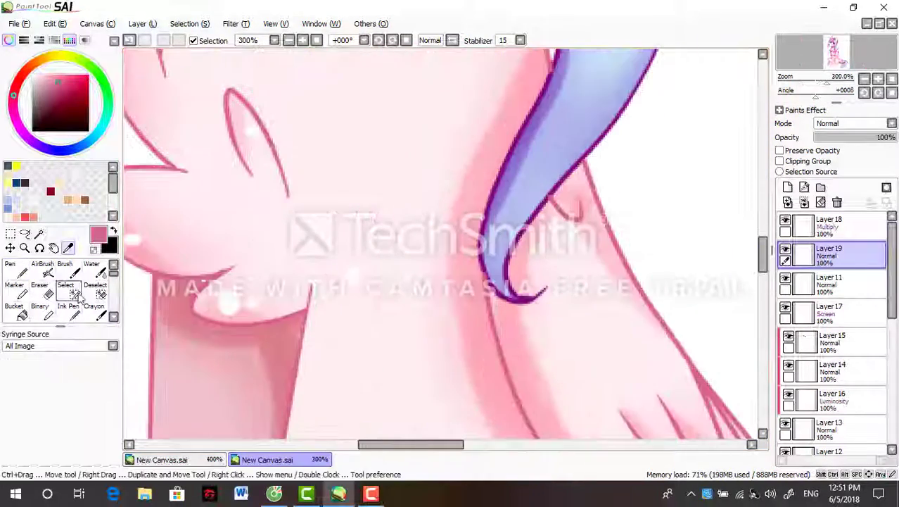
{"action": "scroll", "coordinate": [448, 89], "scroll_direction": "down", "scroll_amount": 6}
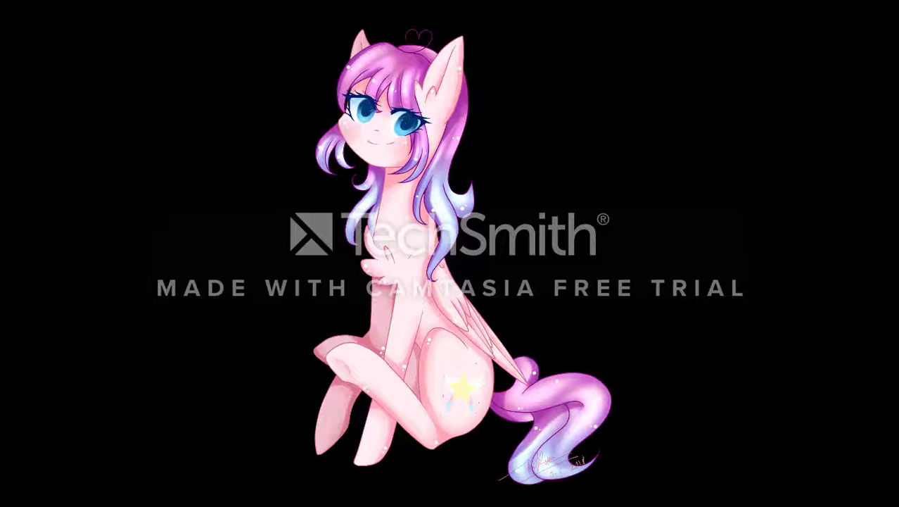